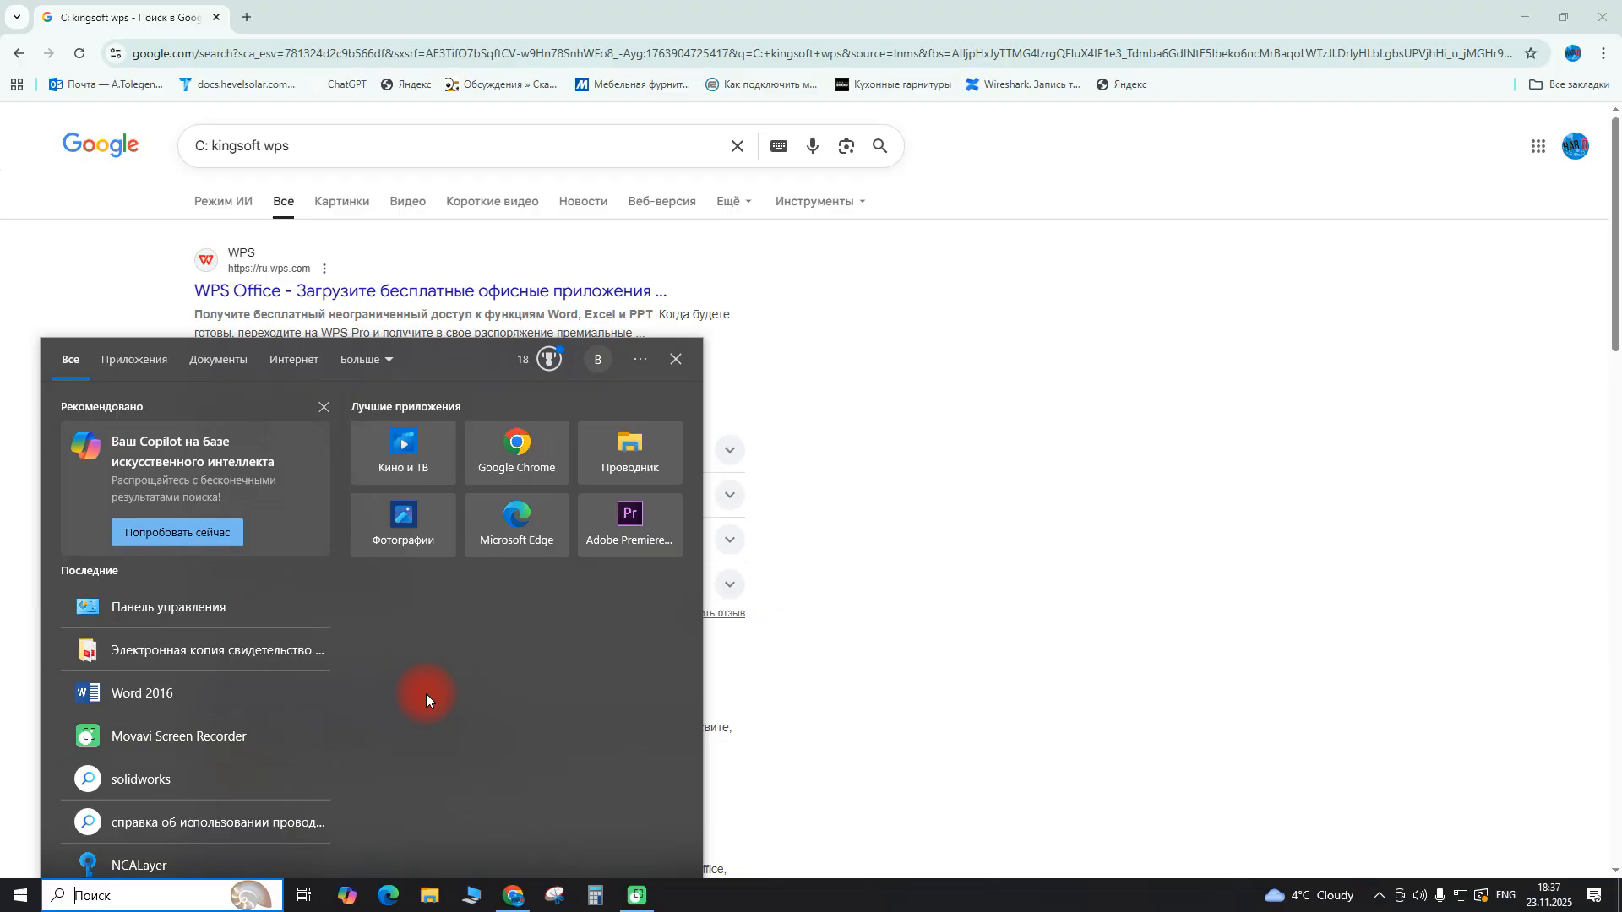
# Search Windows for the Control Panel (Панель управления) and open its Programs and Features list.
pyautogui.write('yf')
pyautogui.press('BackSpace')
pyautogui.press('BackSpace')
pyautogui.hotkey('alt', 'shift')
pyautogui.write('па')
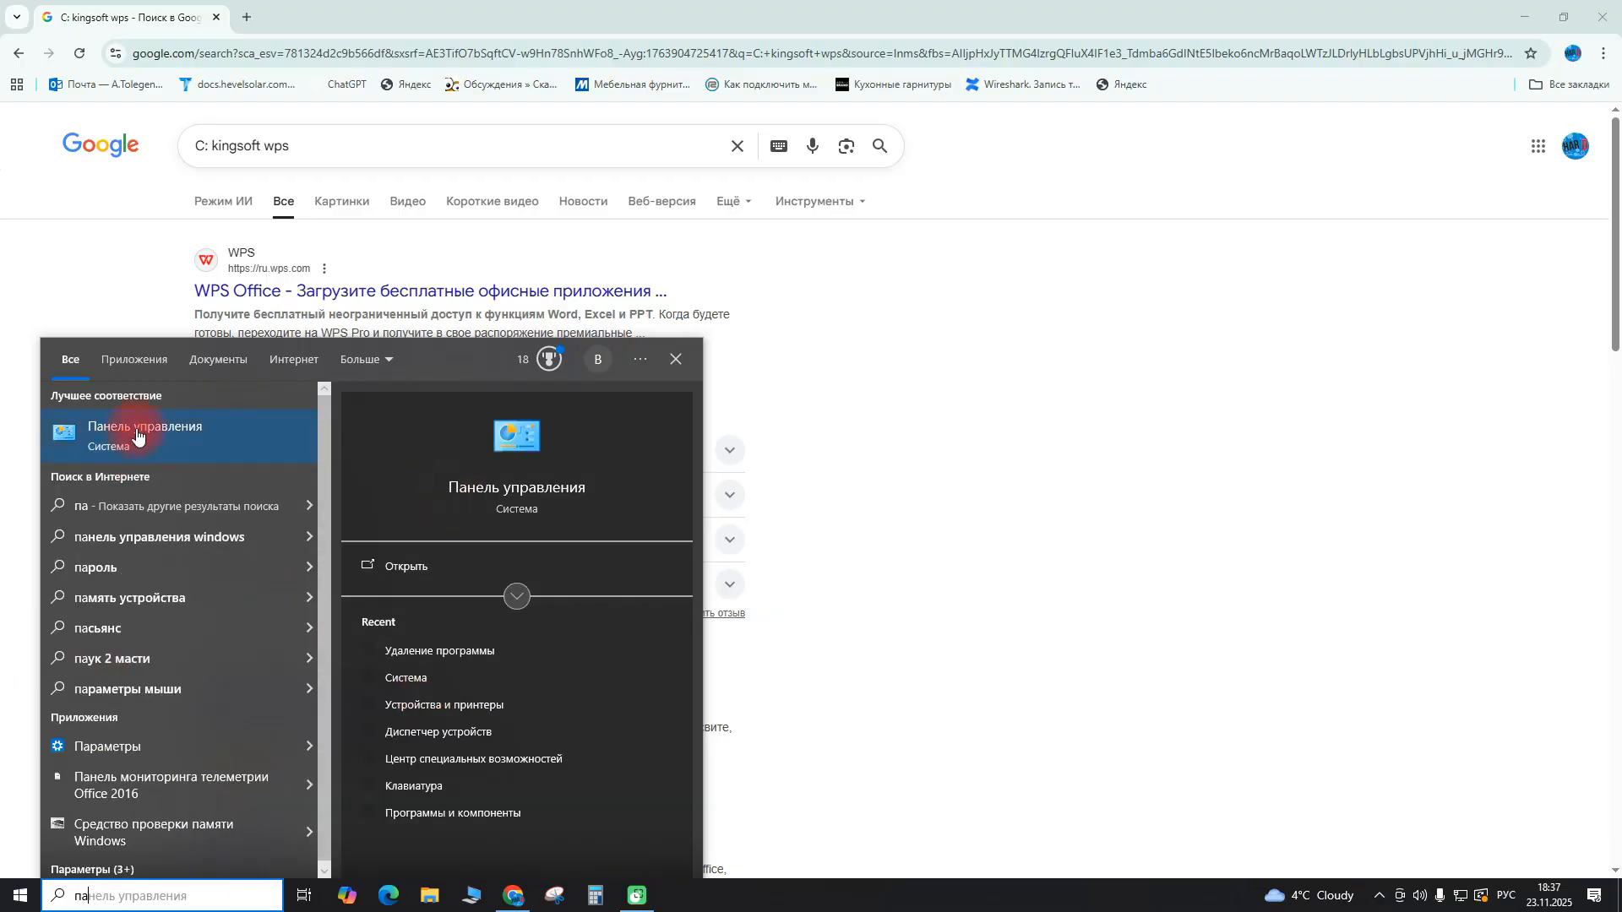
pyautogui.click(135, 429)
pyautogui.click(623, 502)
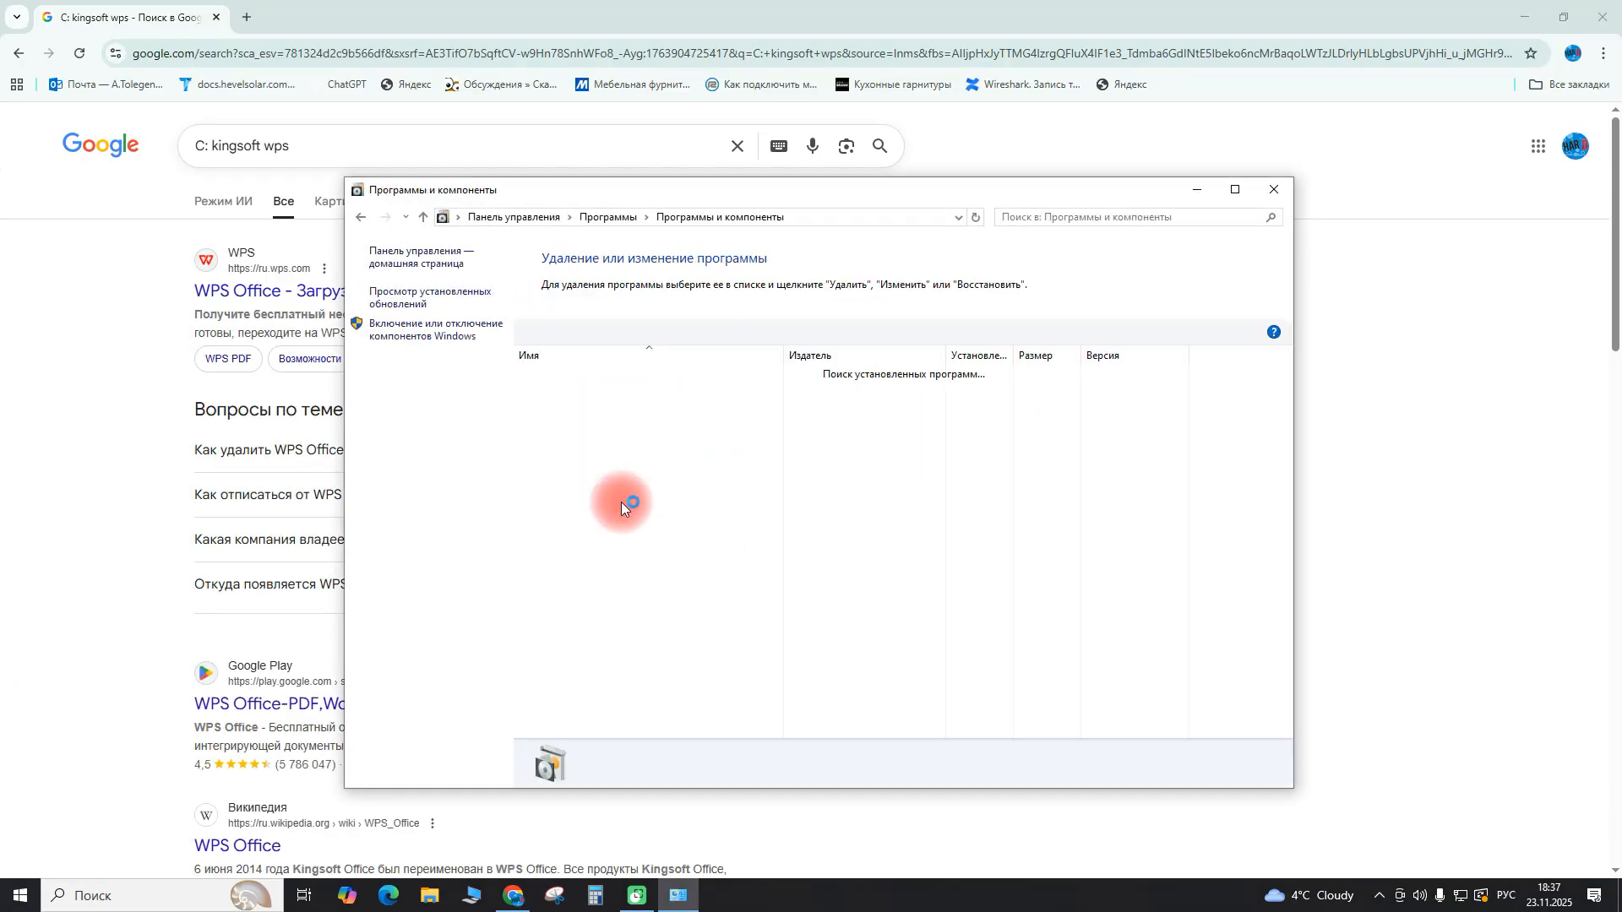
# Look through the installed programs for WPS Office and close the list.
pyautogui.scroll(-11, 647, 494)
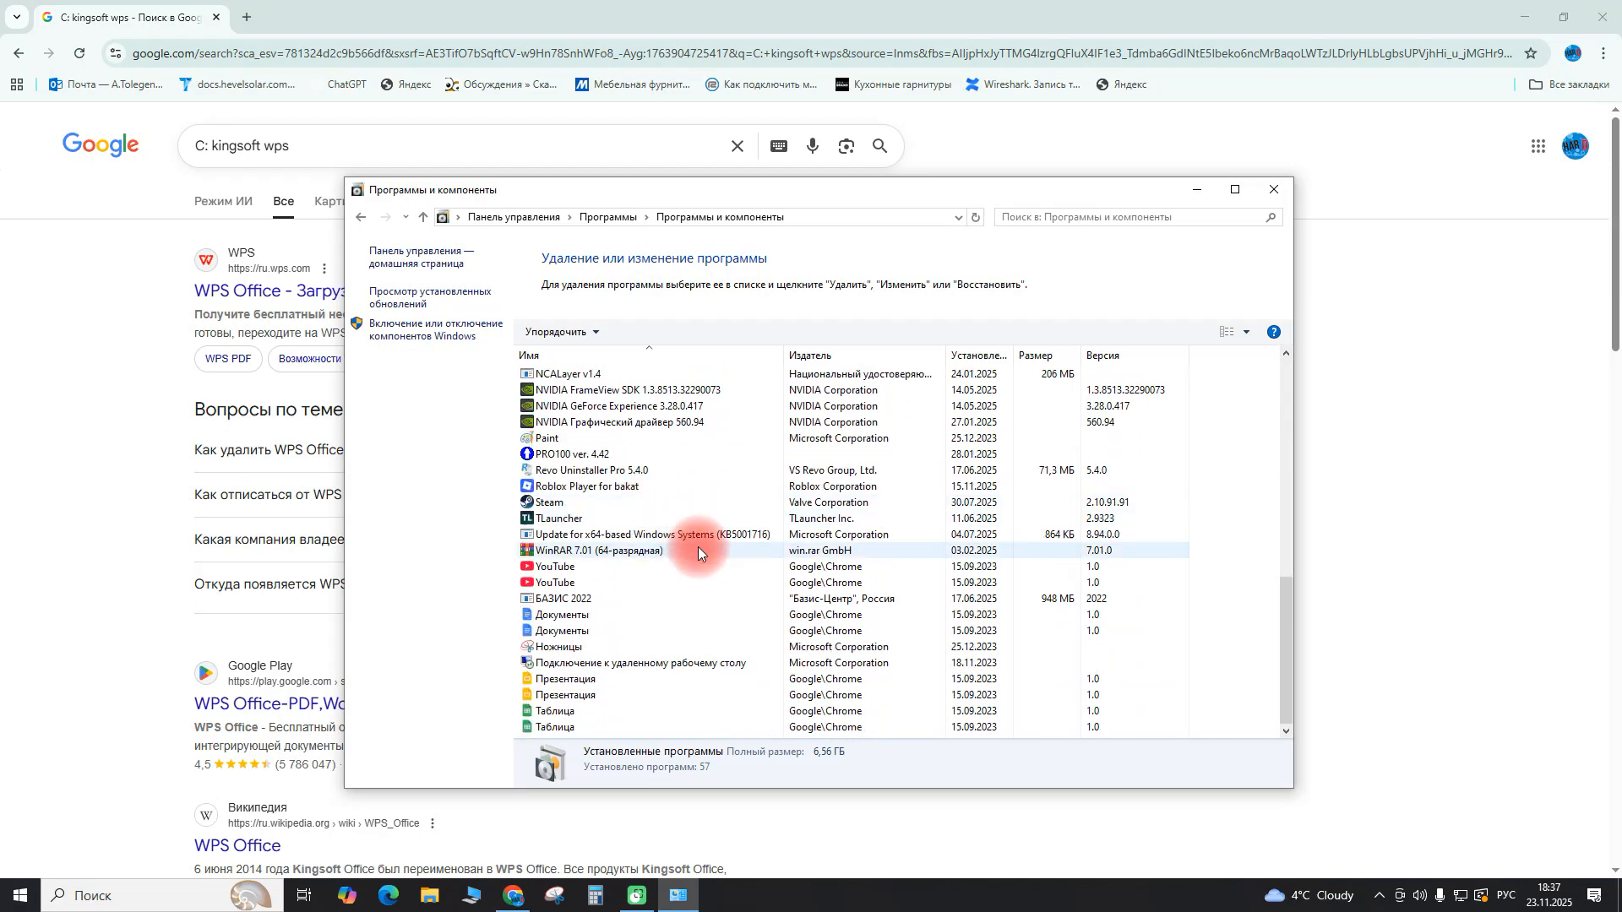
pyautogui.scroll(10, 705, 514)
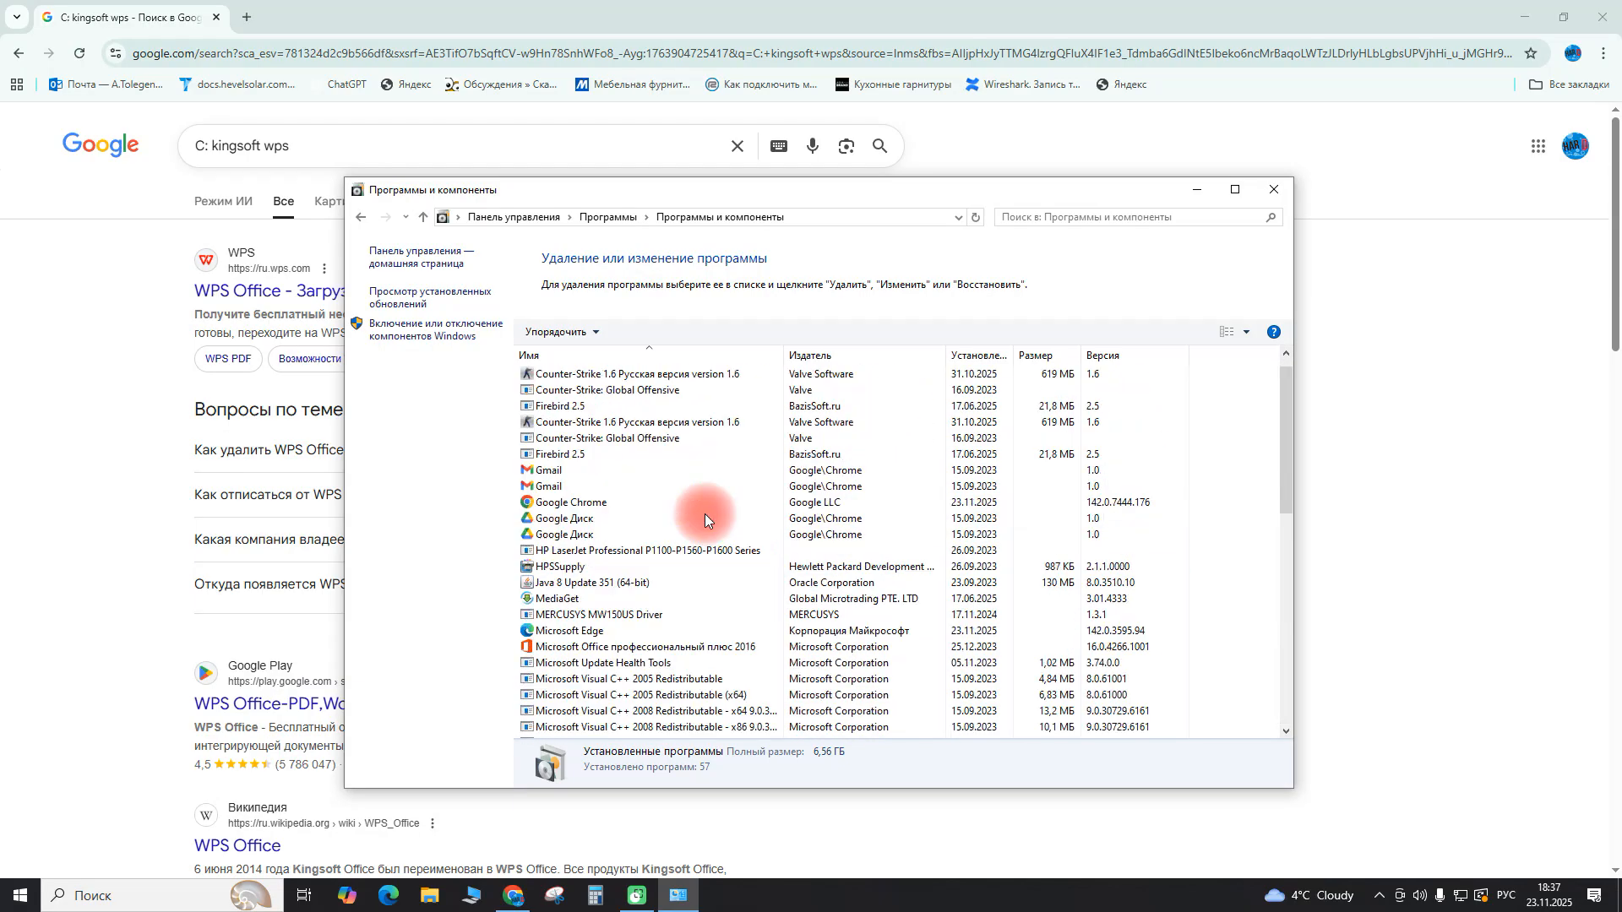
pyautogui.click(621, 423)
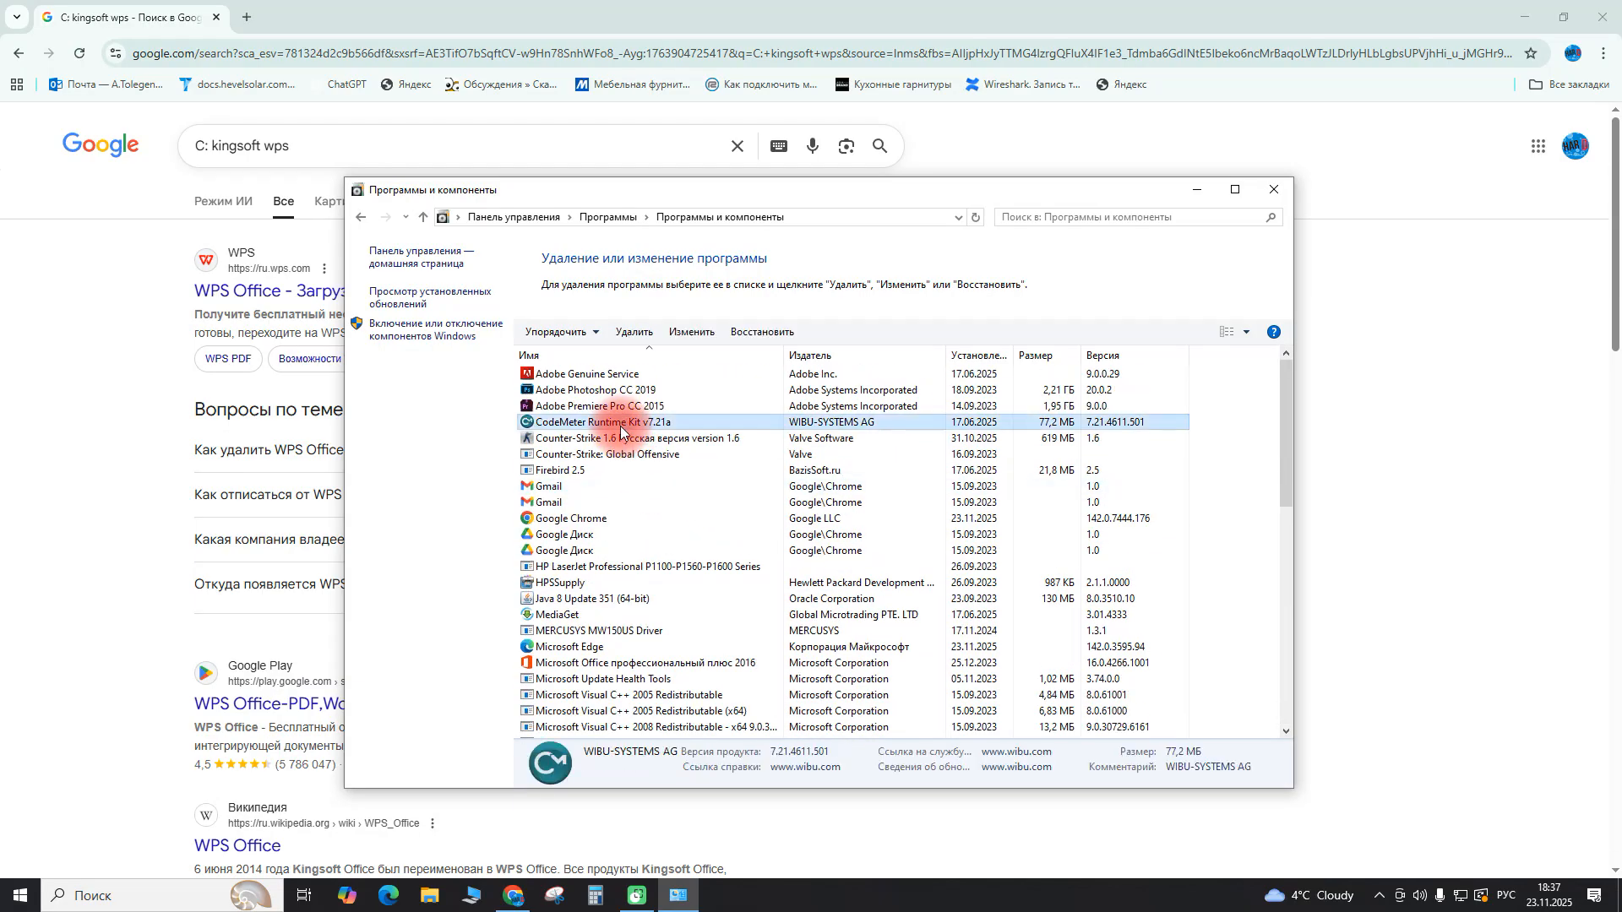
pyautogui.click(1274, 190)
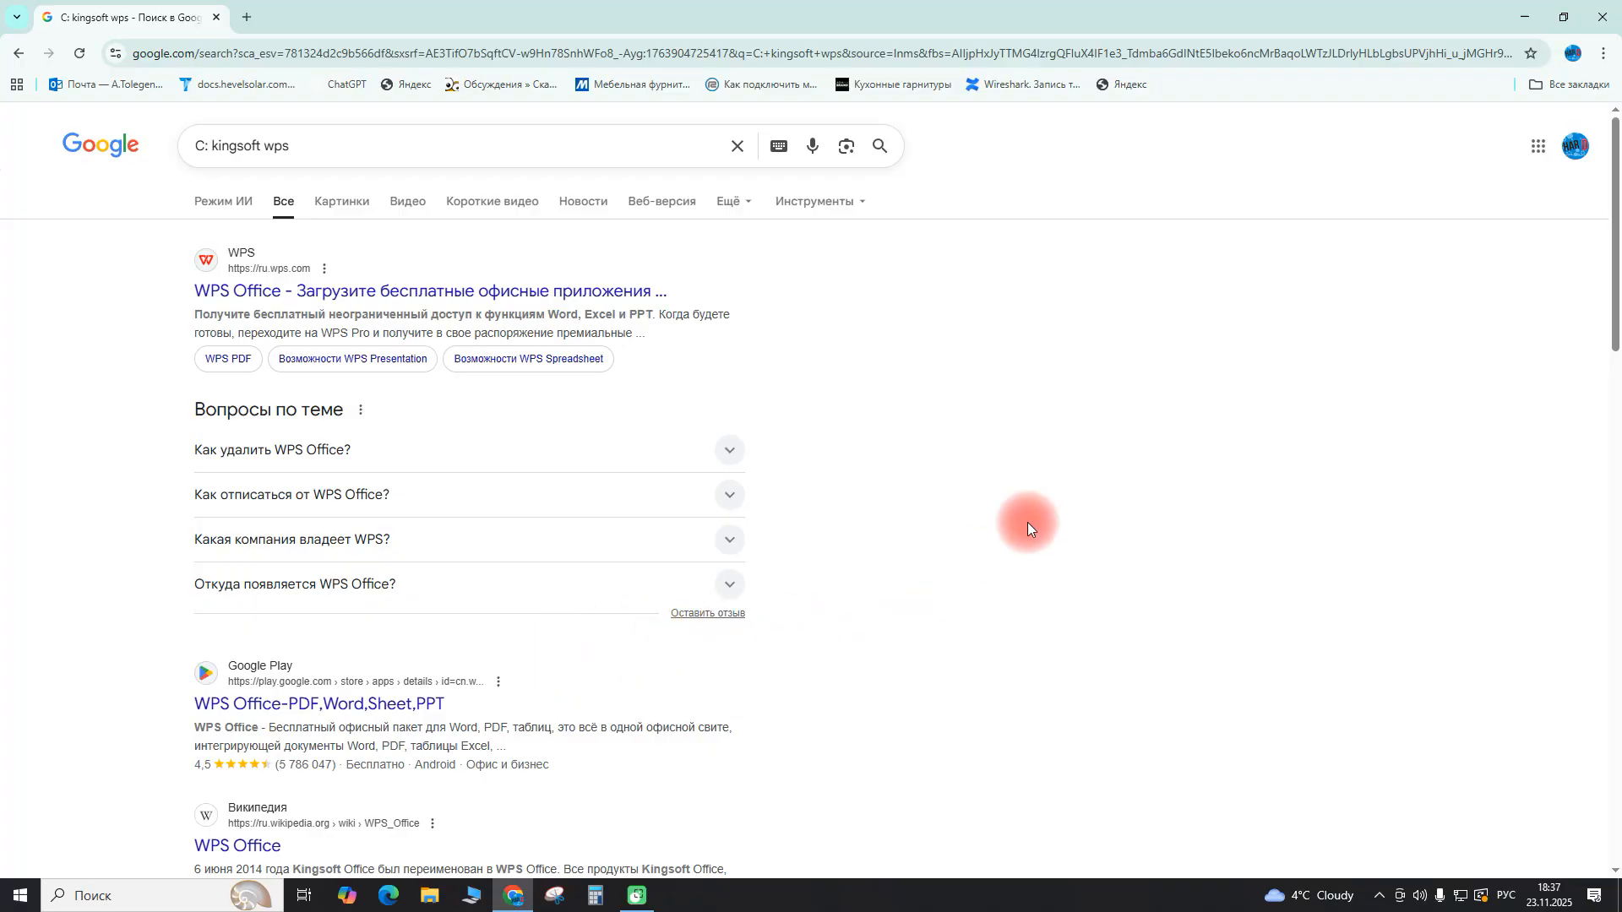
# Open File Explorer and go to the current user's profile folder under Пользователи on drive C:.
pyautogui.click(427, 897)
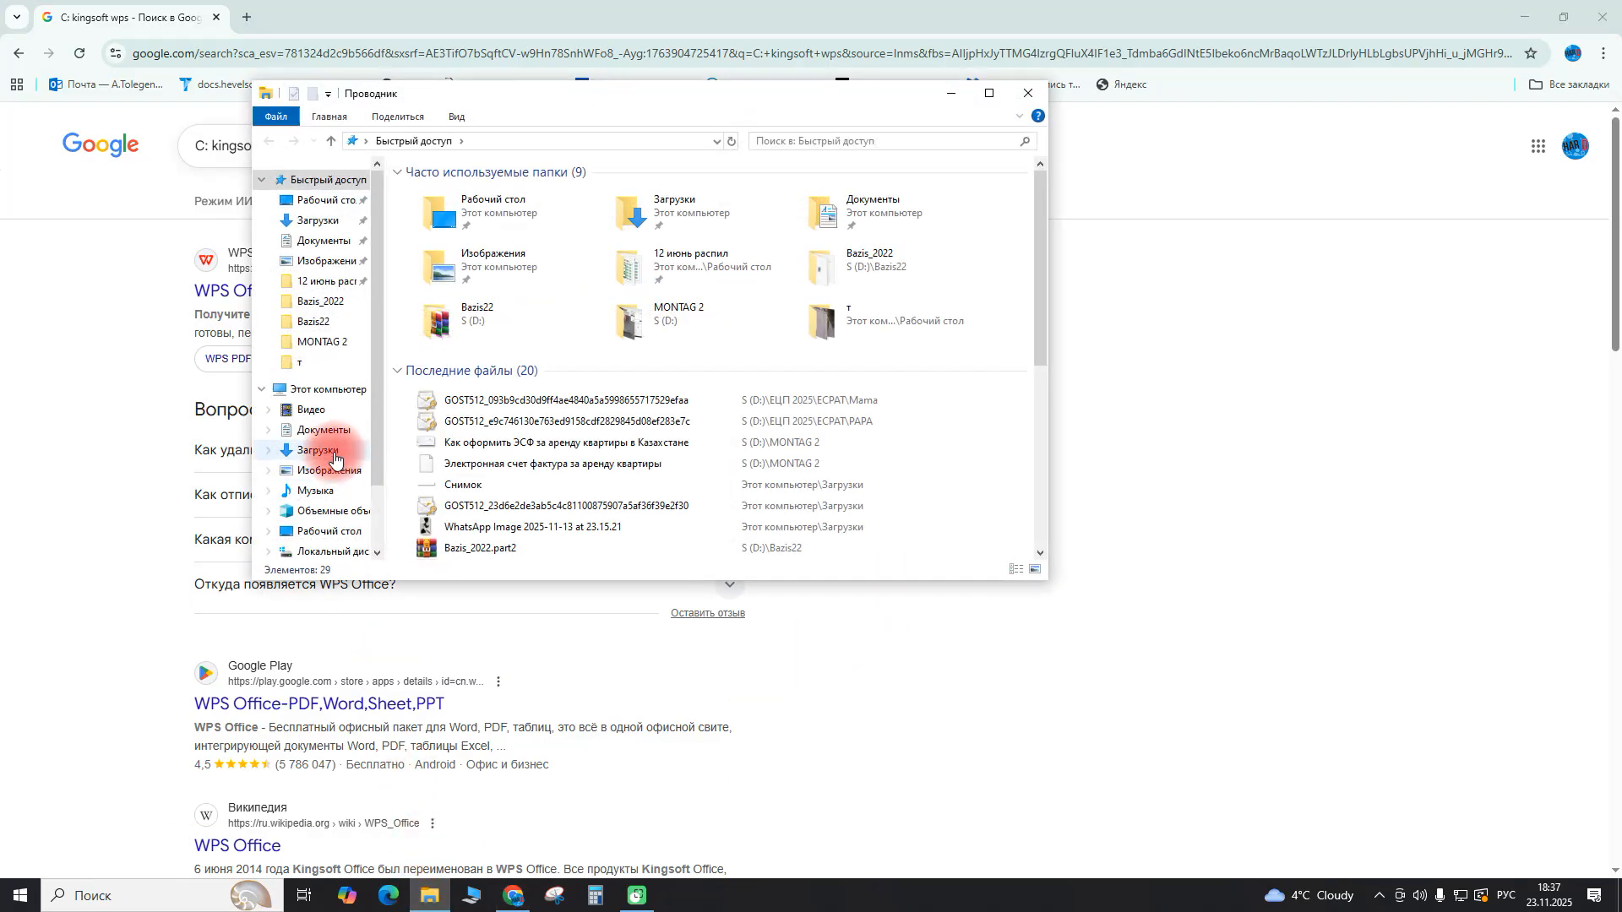
pyautogui.scroll(-2, 329, 455)
pyautogui.click(332, 457)
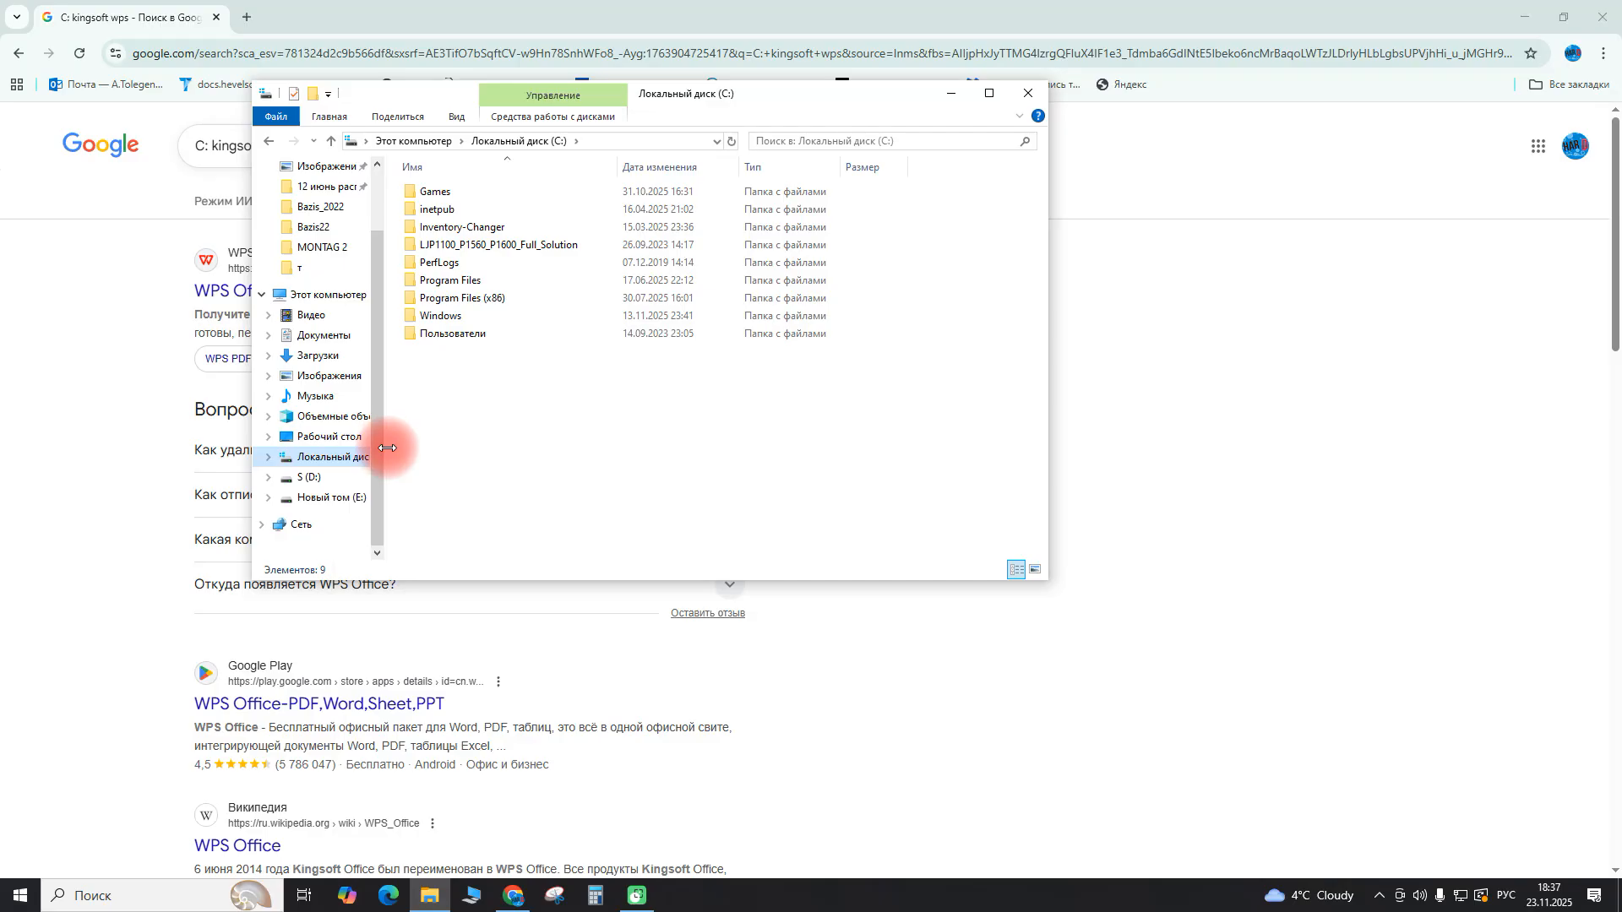
pyautogui.click(473, 333)
pyautogui.doubleClick(473, 333)
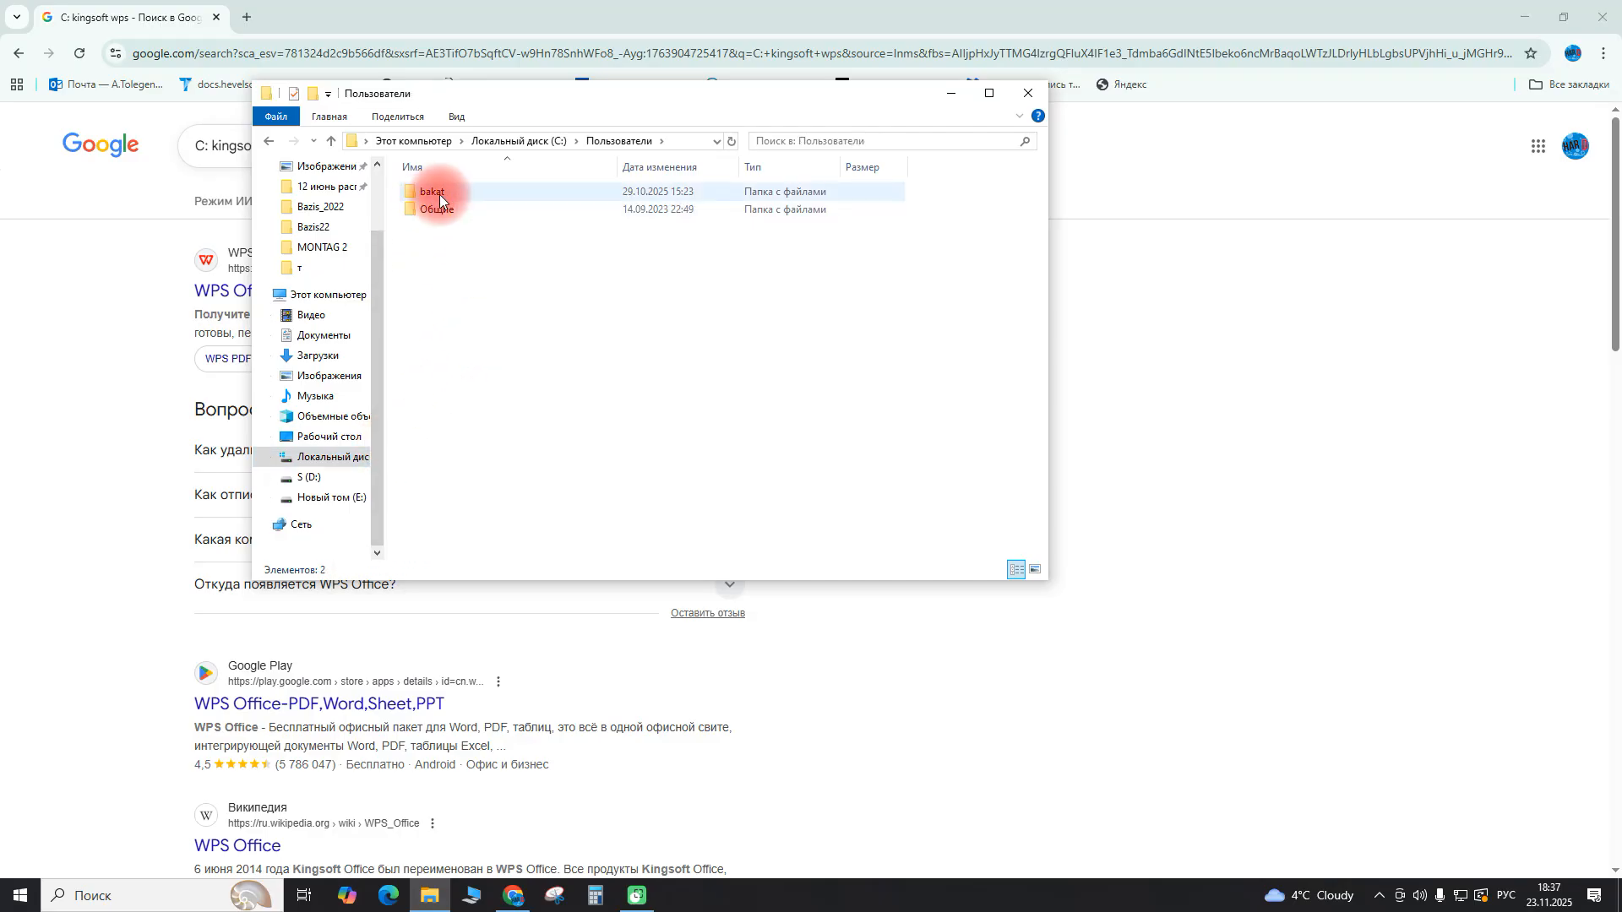
pyautogui.click(461, 193)
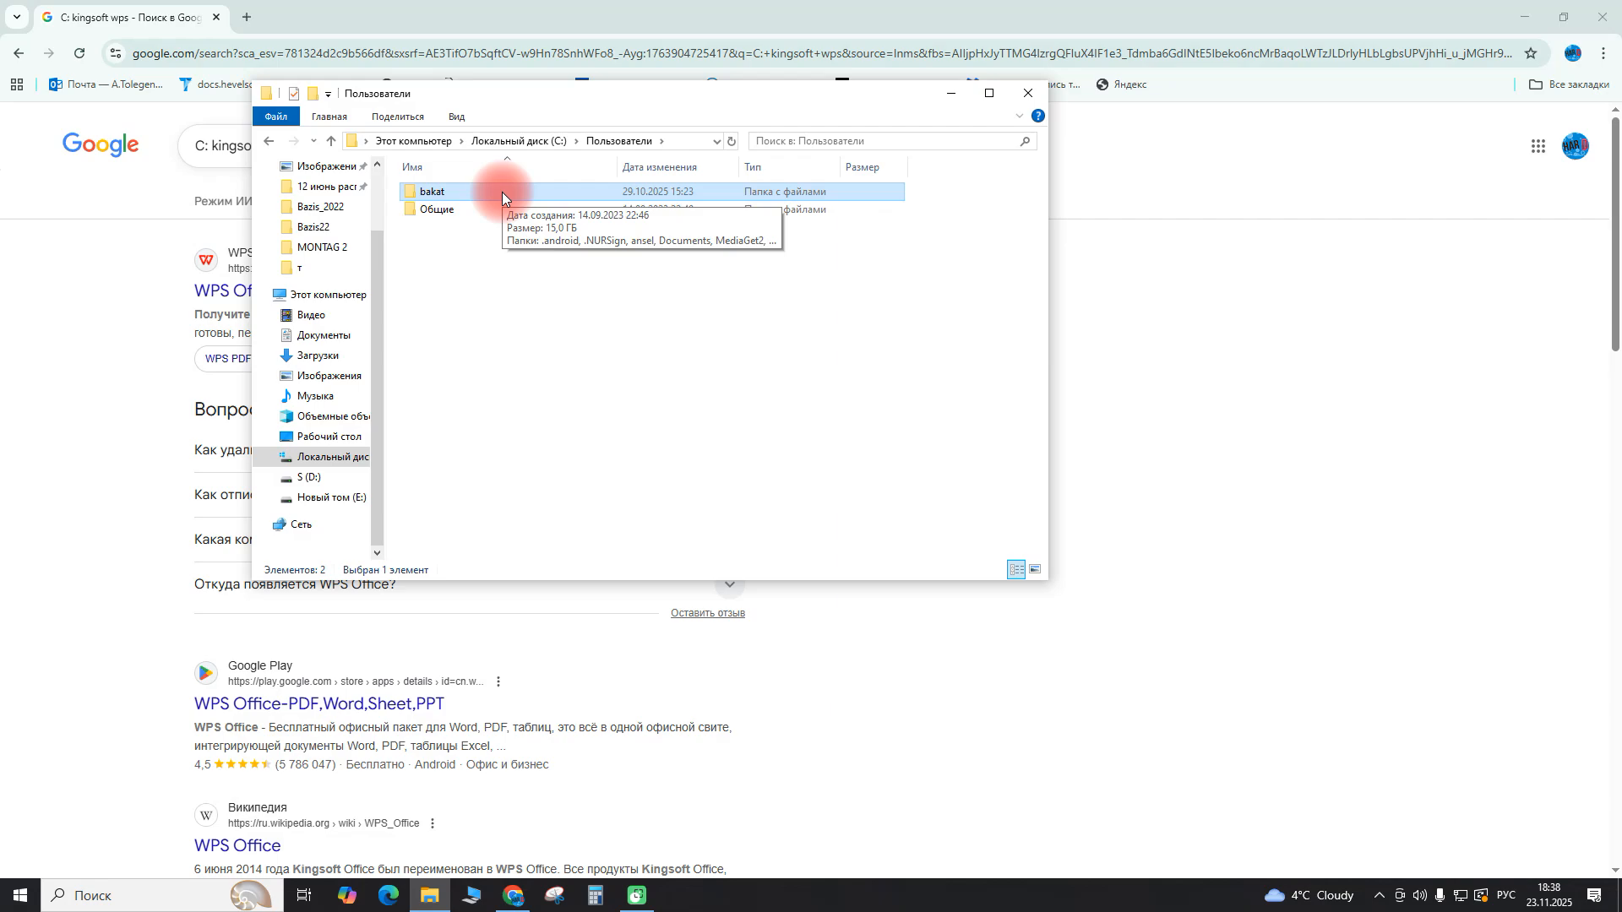
pyautogui.doubleClick(502, 191)
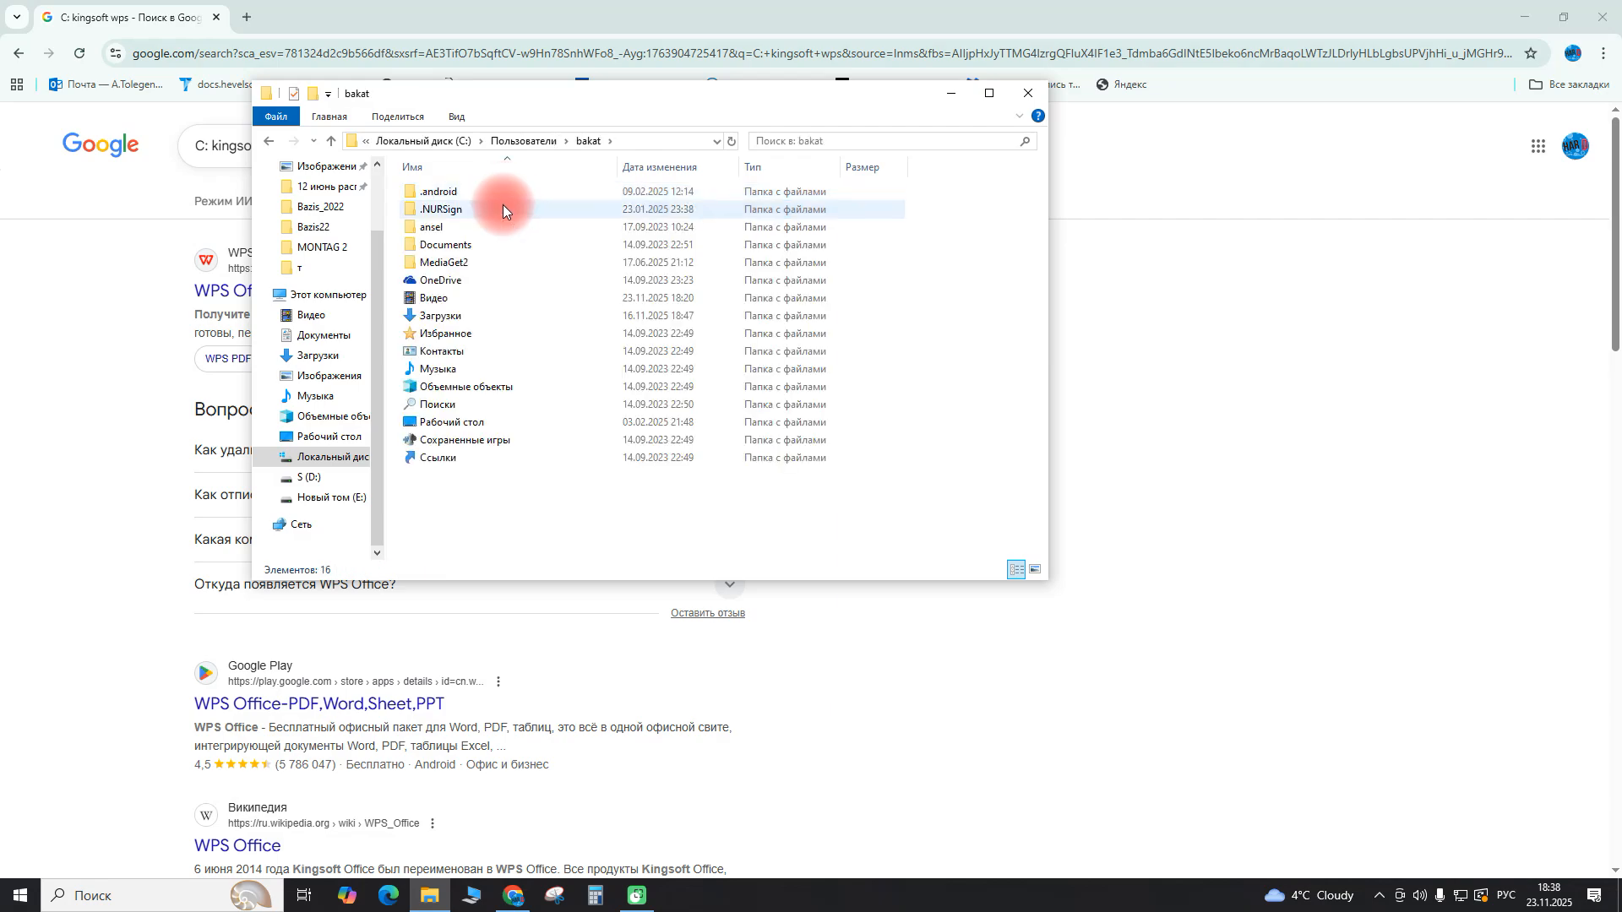
# Go to the AppData\Local folder inside the user's profile folder.
pyautogui.click(639, 138)
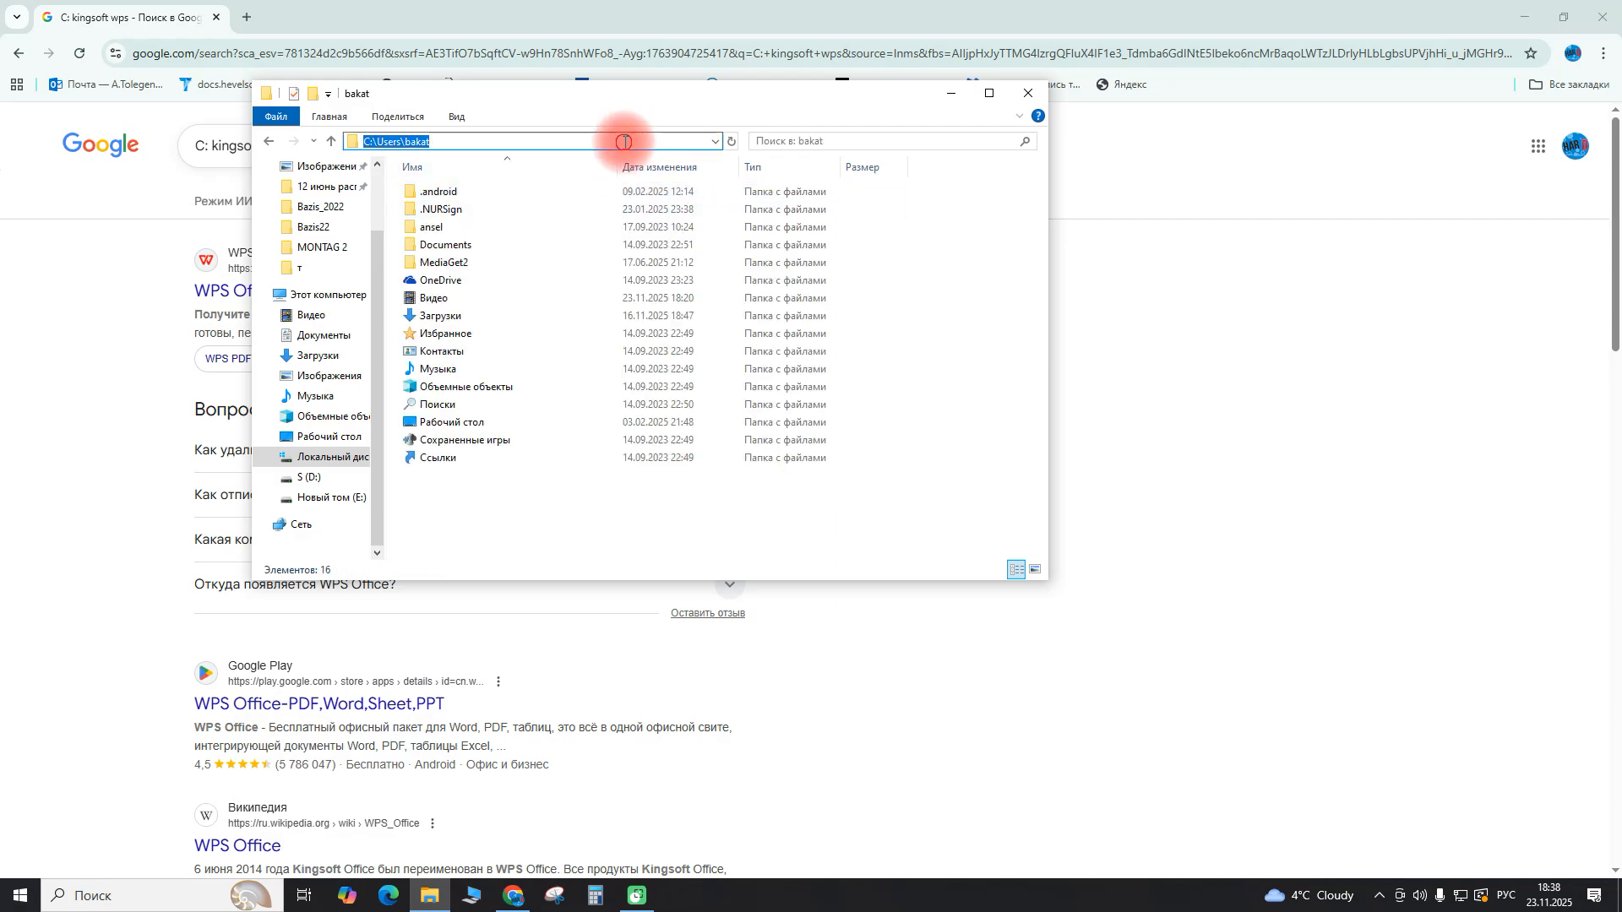
pyautogui.click(625, 139)
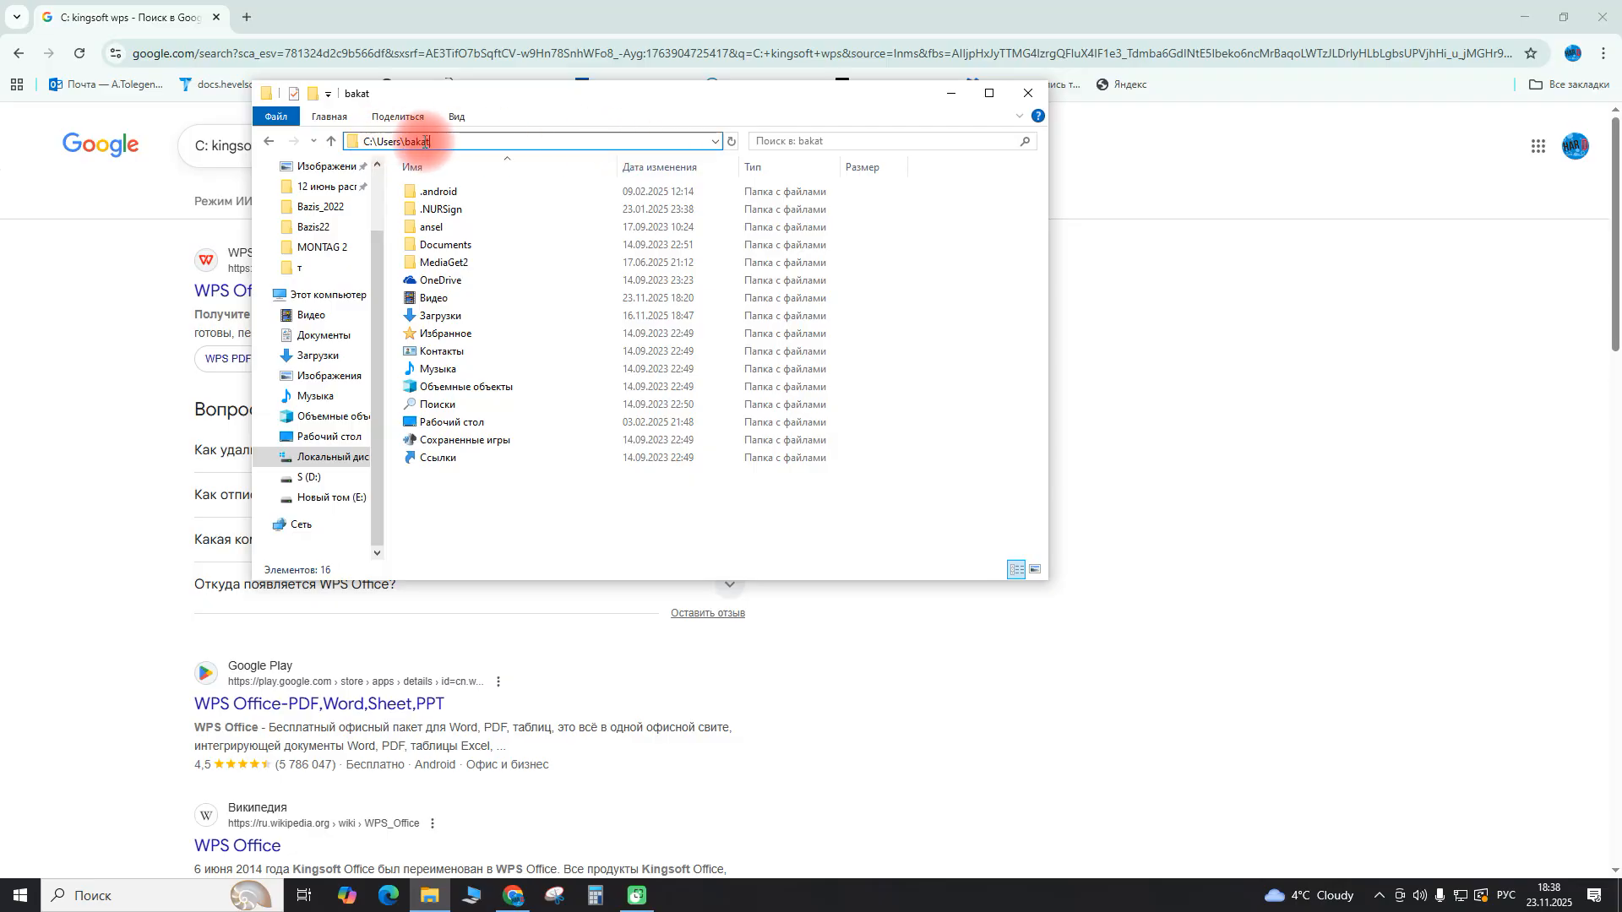
pyautogui.write('\\')
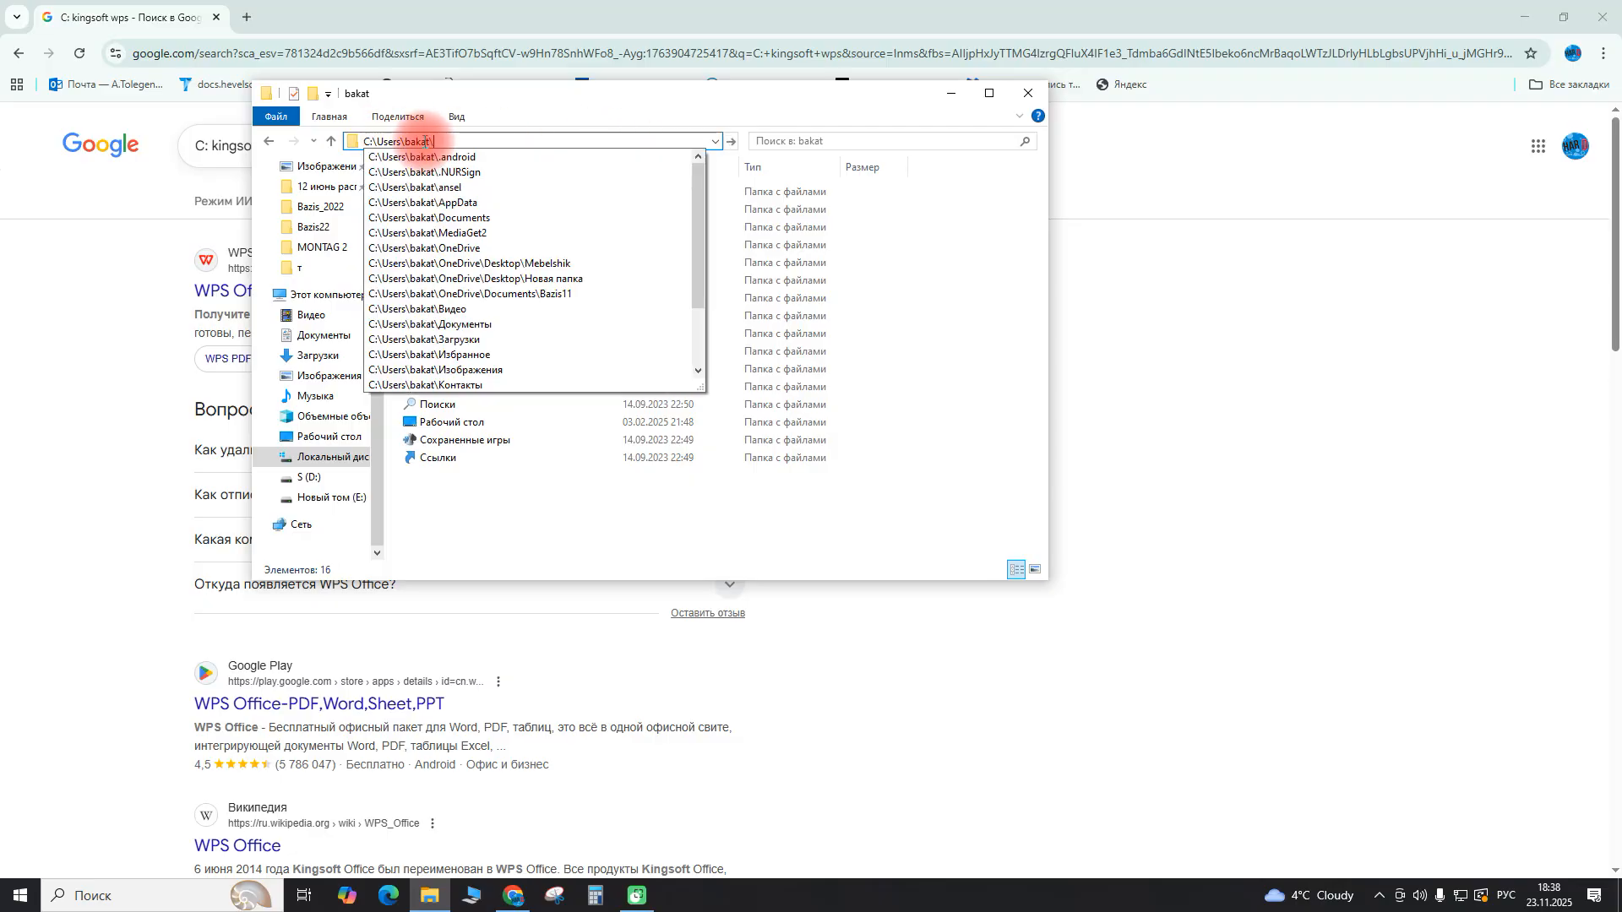
pyautogui.click(491, 202)
pyautogui.doubleClick(480, 194)
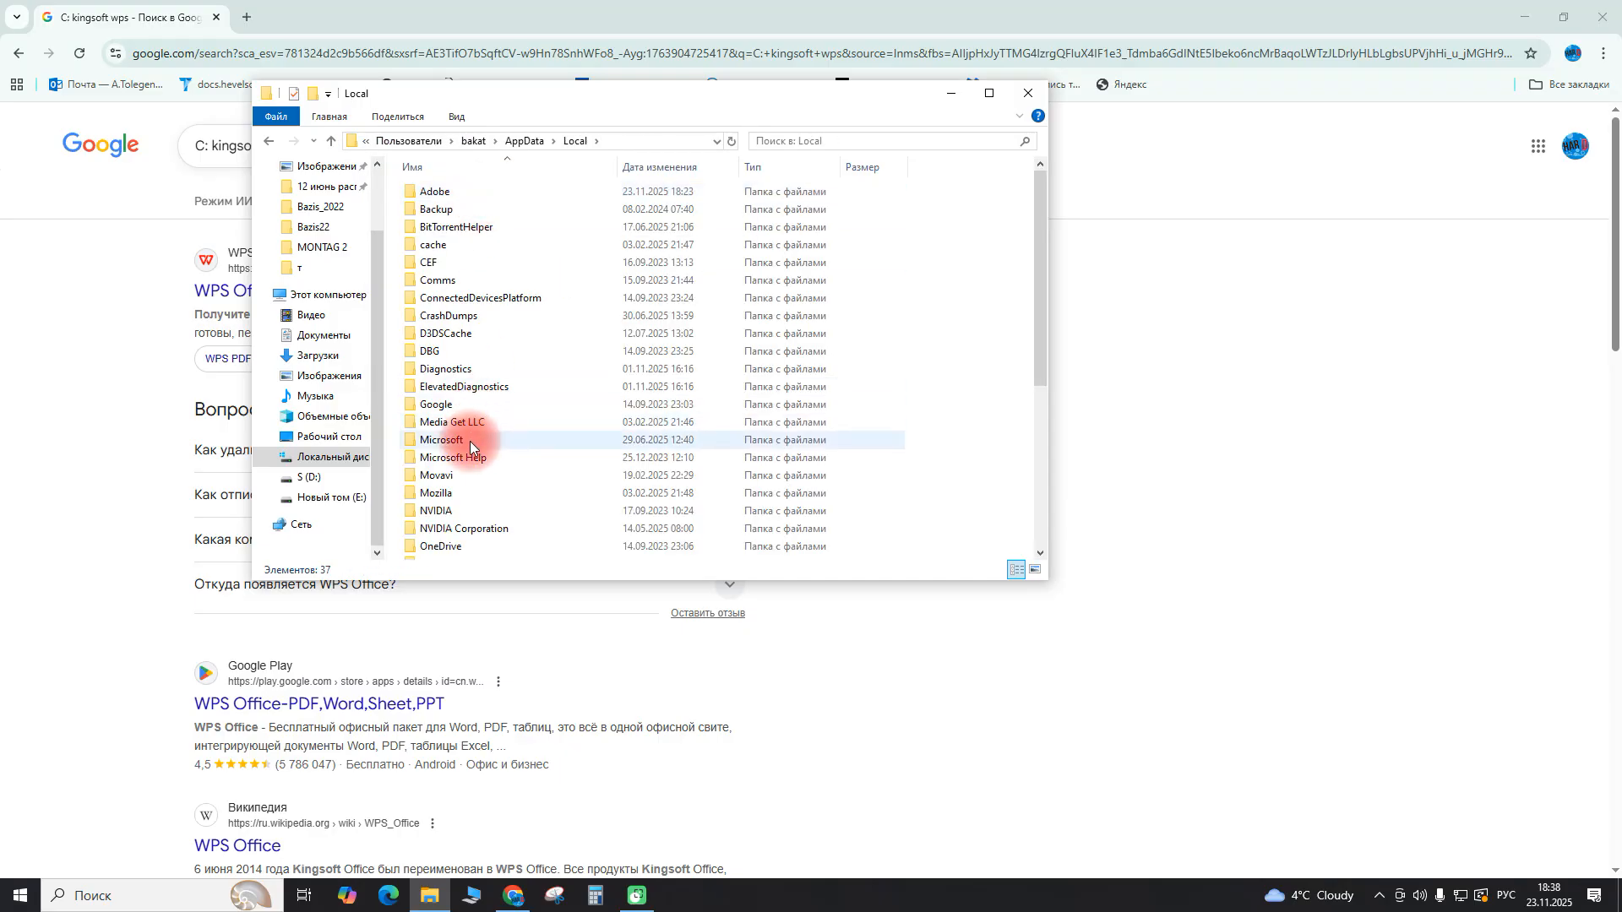
# Examine the folders in AppData\Local for Kingsoft or WPS leftovers.
pyautogui.scroll(-5, 470, 441)
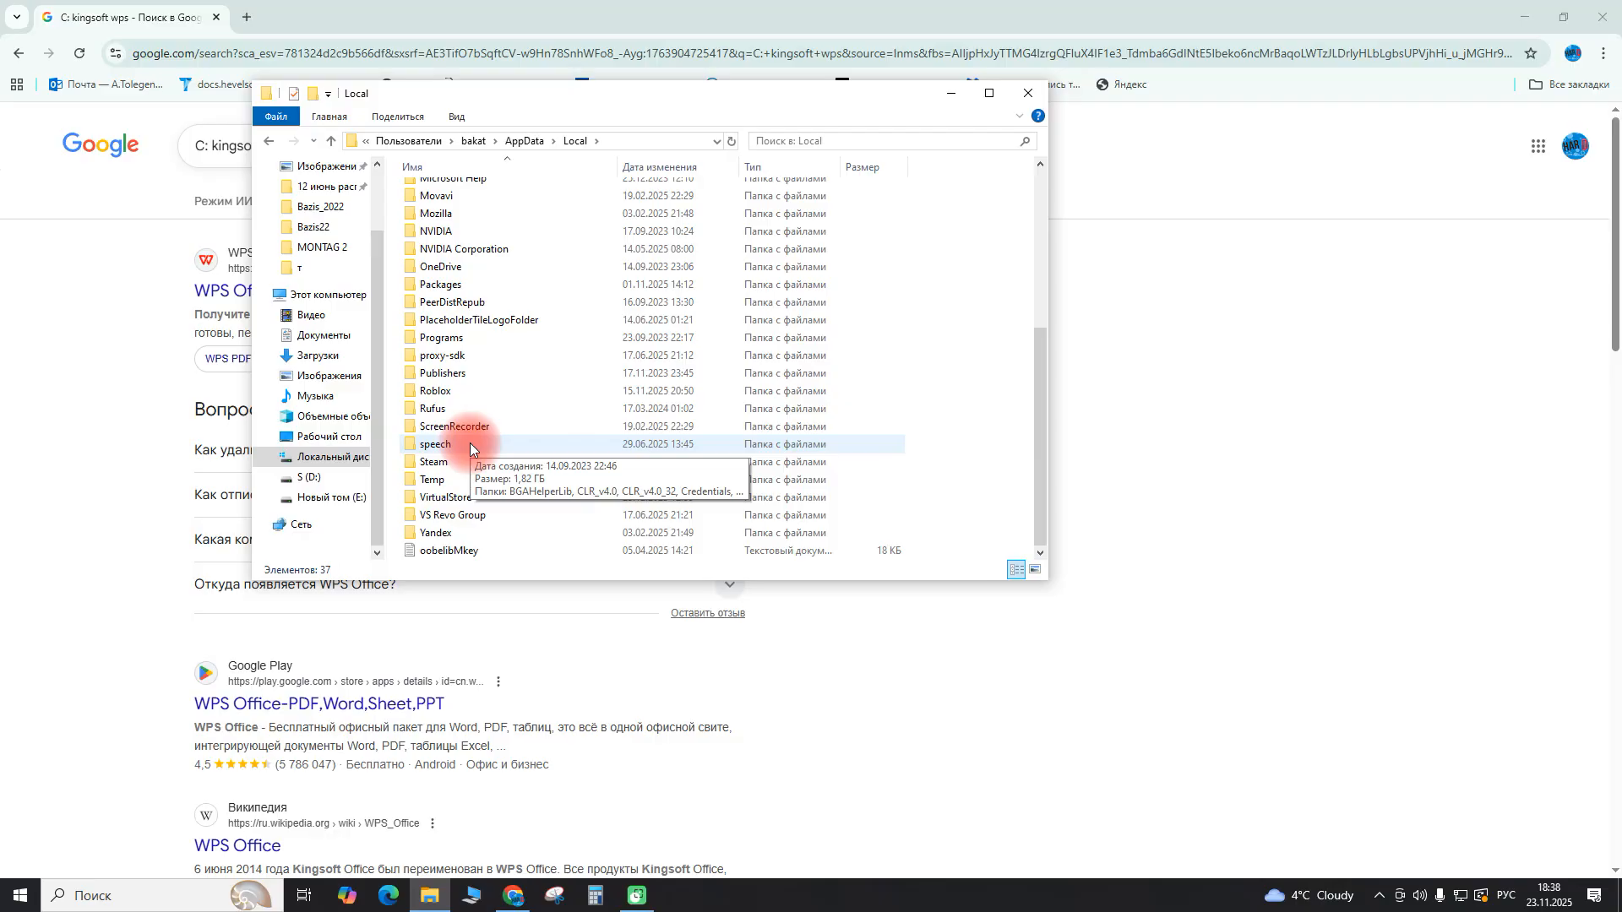
pyautogui.click(471, 443)
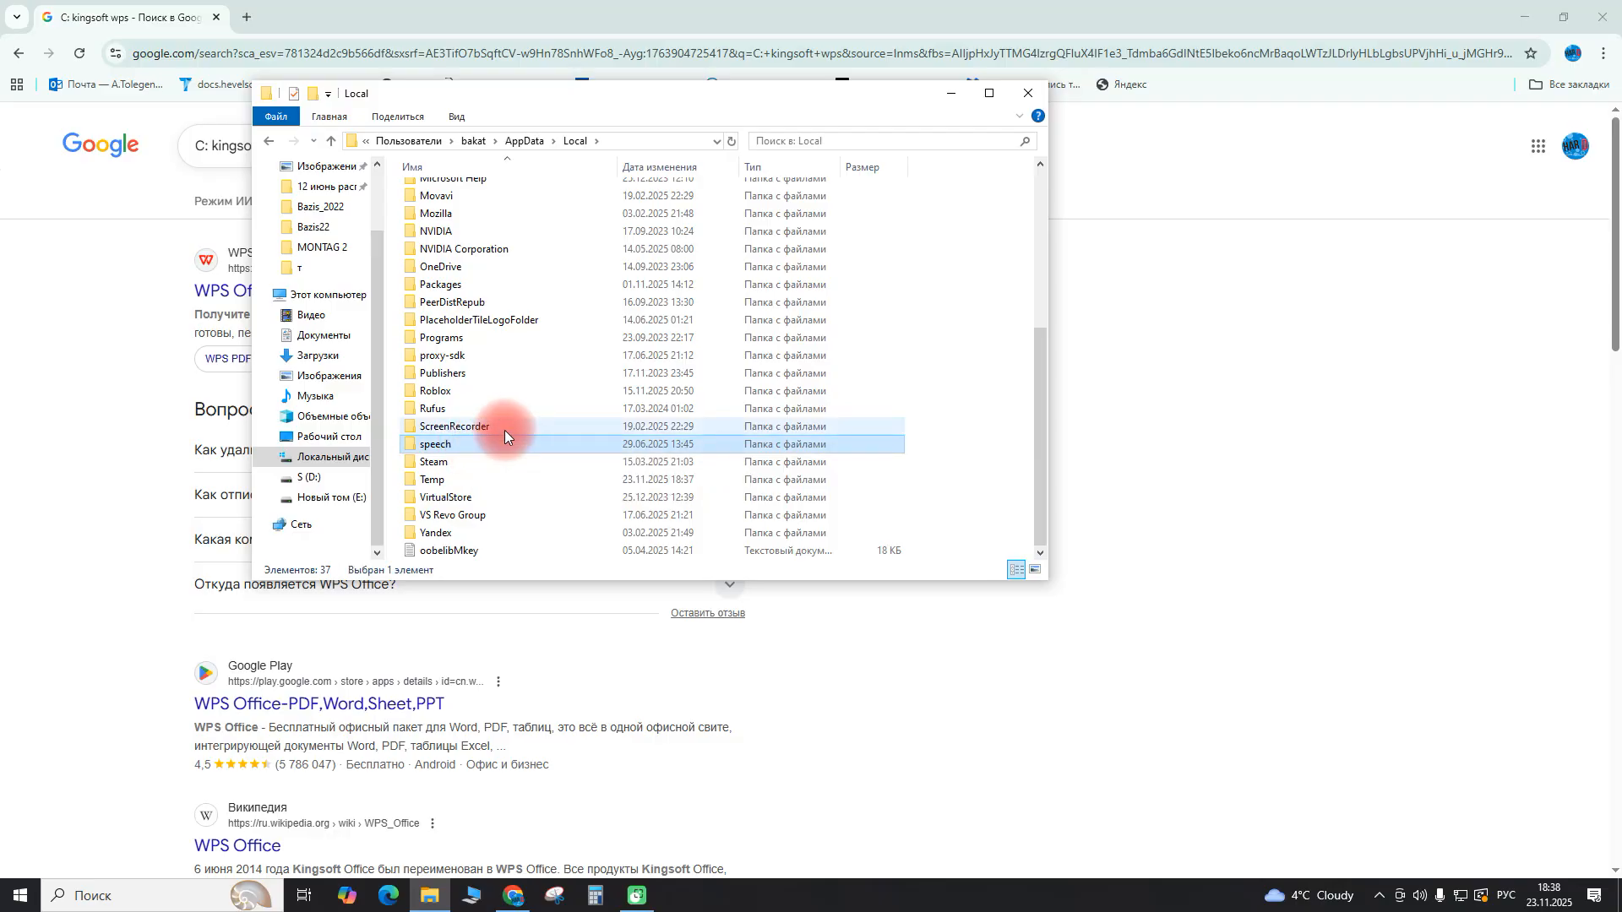
pyautogui.scroll(4, 505, 429)
# Switch to Chrome and examine the image results for "C: kingsoft wps" for the WPS folder path.
pyautogui.click(514, 895)
pyautogui.click(332, 203)
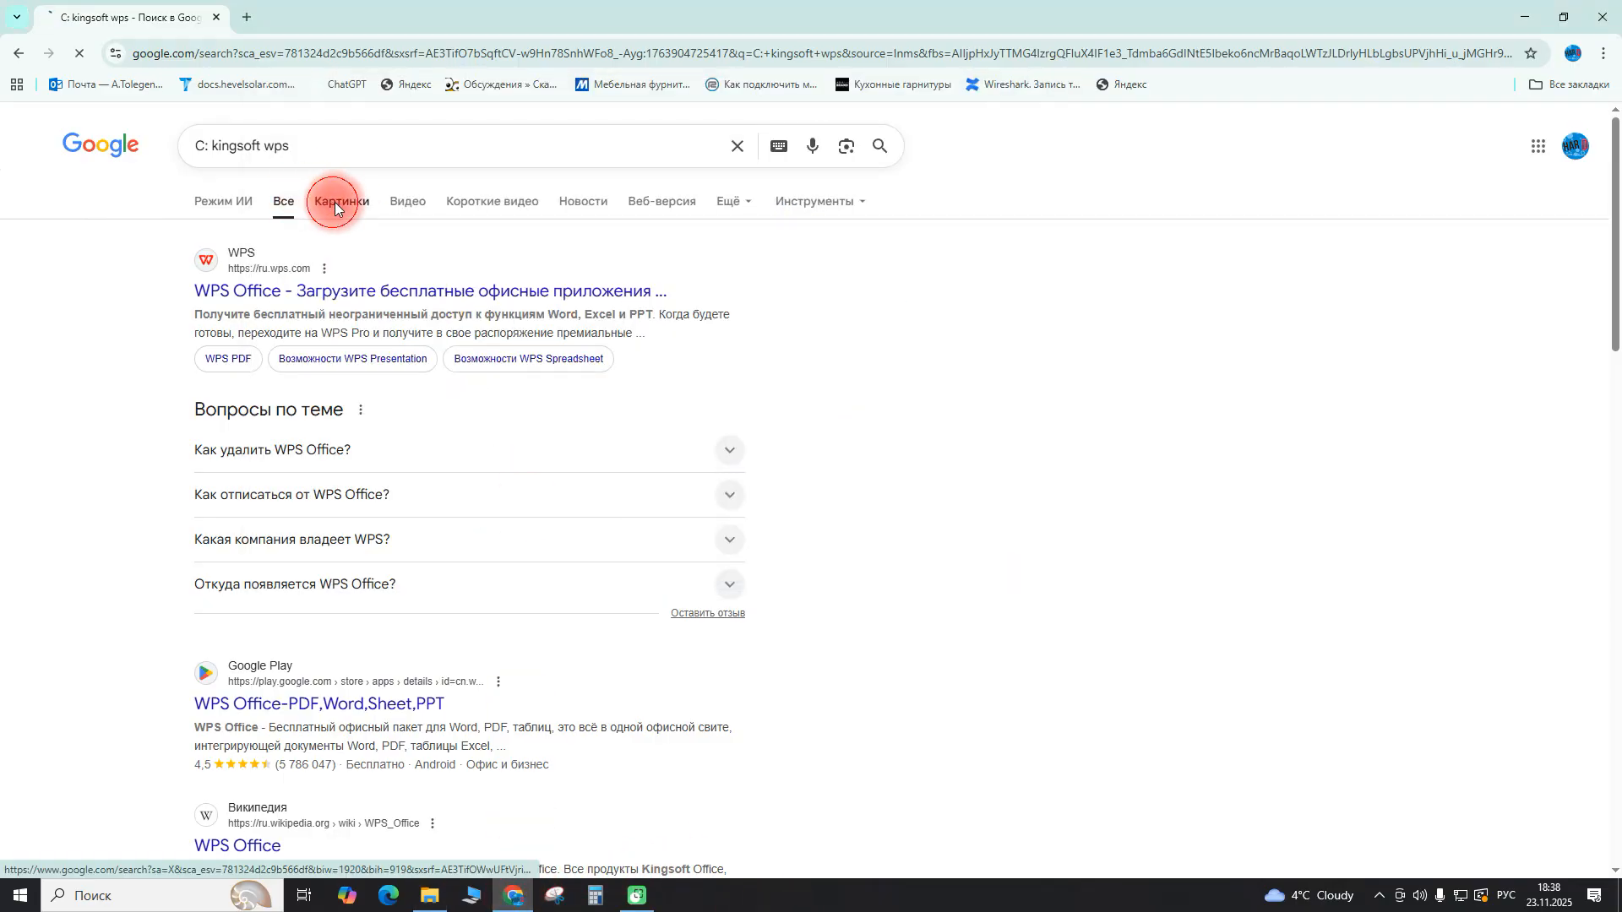
pyautogui.click(1390, 583)
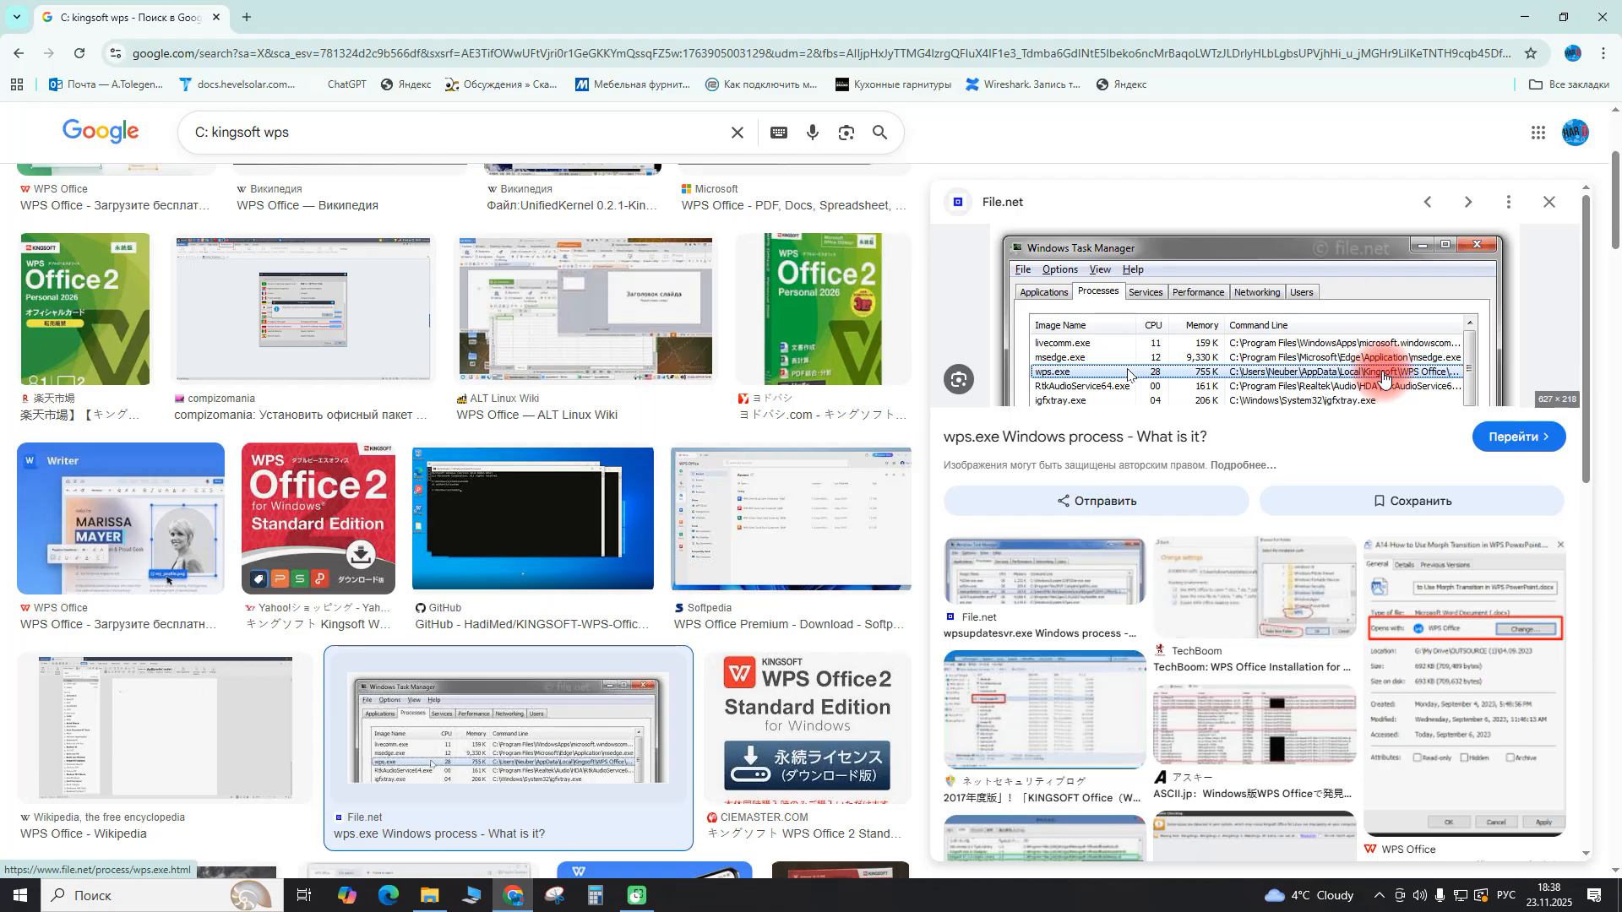
# Return to File Explorer, check the user's AppData\Roaming folder for WPS leftovers, and close the window.
pyautogui.click(1525, 17)
pyautogui.click(594, 135)
pyautogui.click(578, 141)
pyautogui.press('BackSpace')
pyautogui.press('BackSpace')
pyautogui.press('BackSpace')
pyautogui.press('BackSpace')
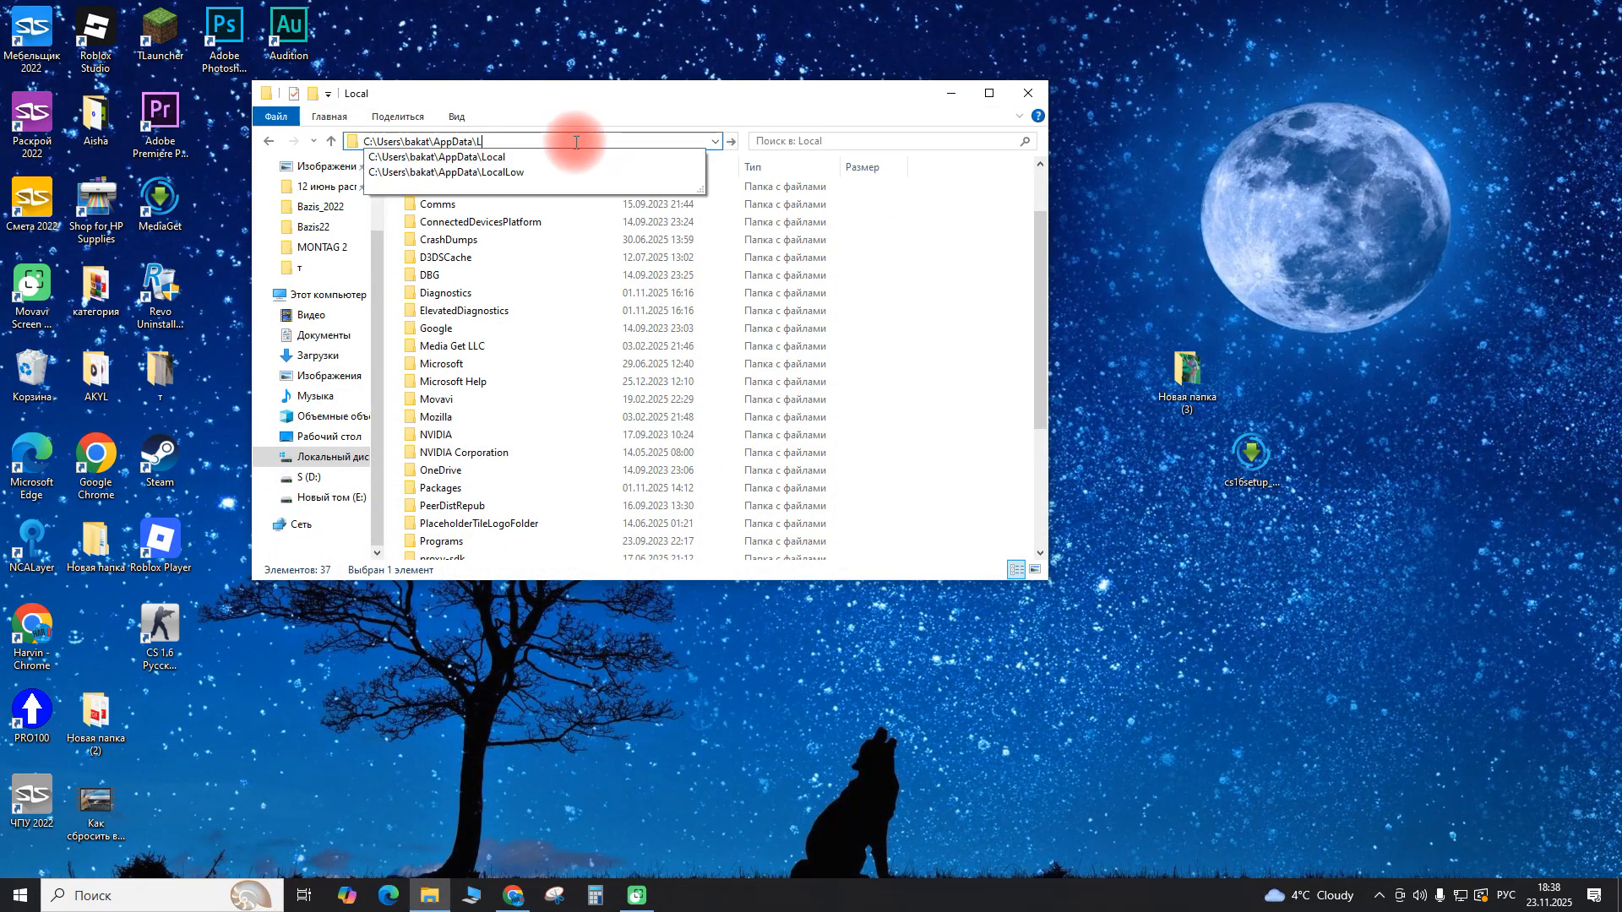
pyautogui.press('BackSpace')
pyautogui.press('Return')
pyautogui.click(507, 227)
pyautogui.doubleClick(469, 232)
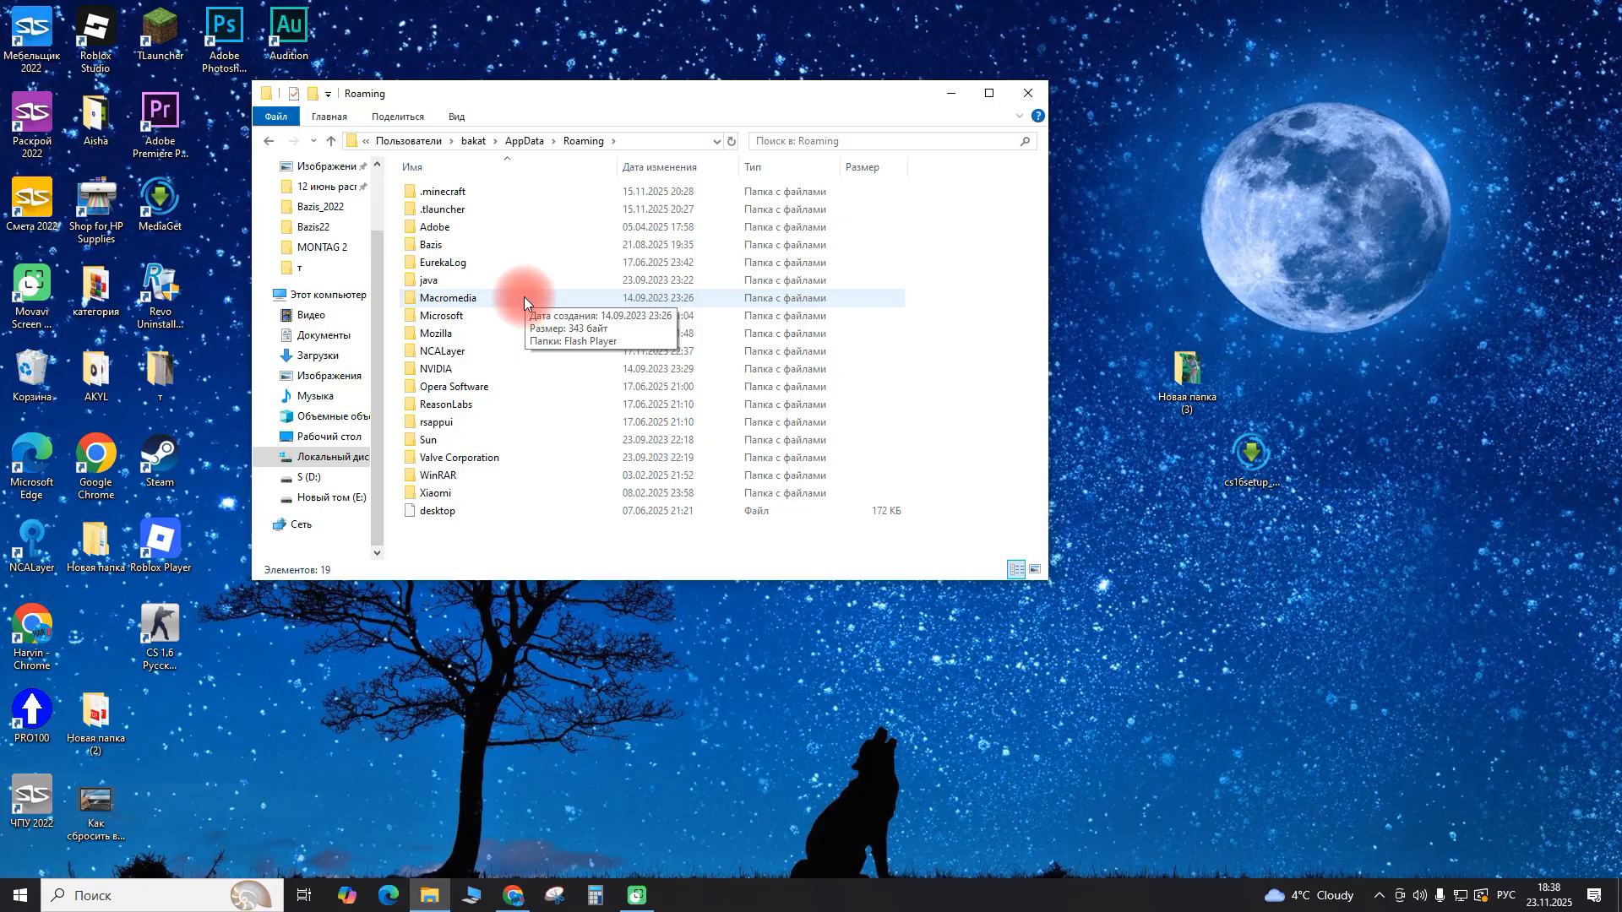
pyautogui.click(1029, 93)
# Open the desktop folder "12 июнь распил" and show the properties of the file "Раскрой атымен".
pyautogui.doubleClick(612, 296)
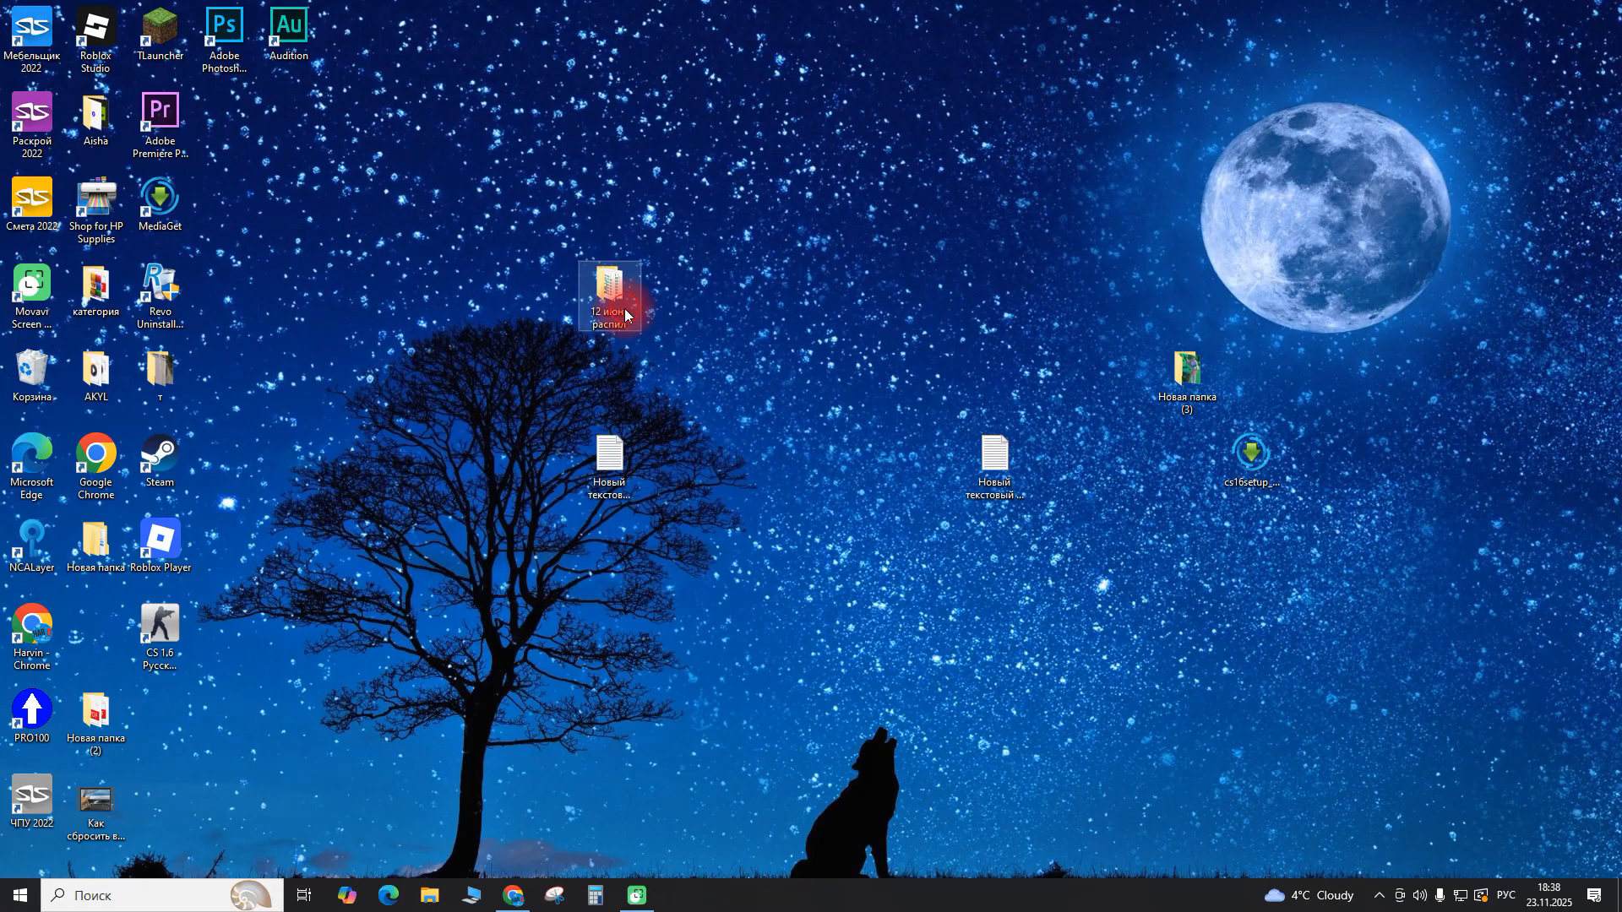
pyautogui.scroll(-3, 541, 473)
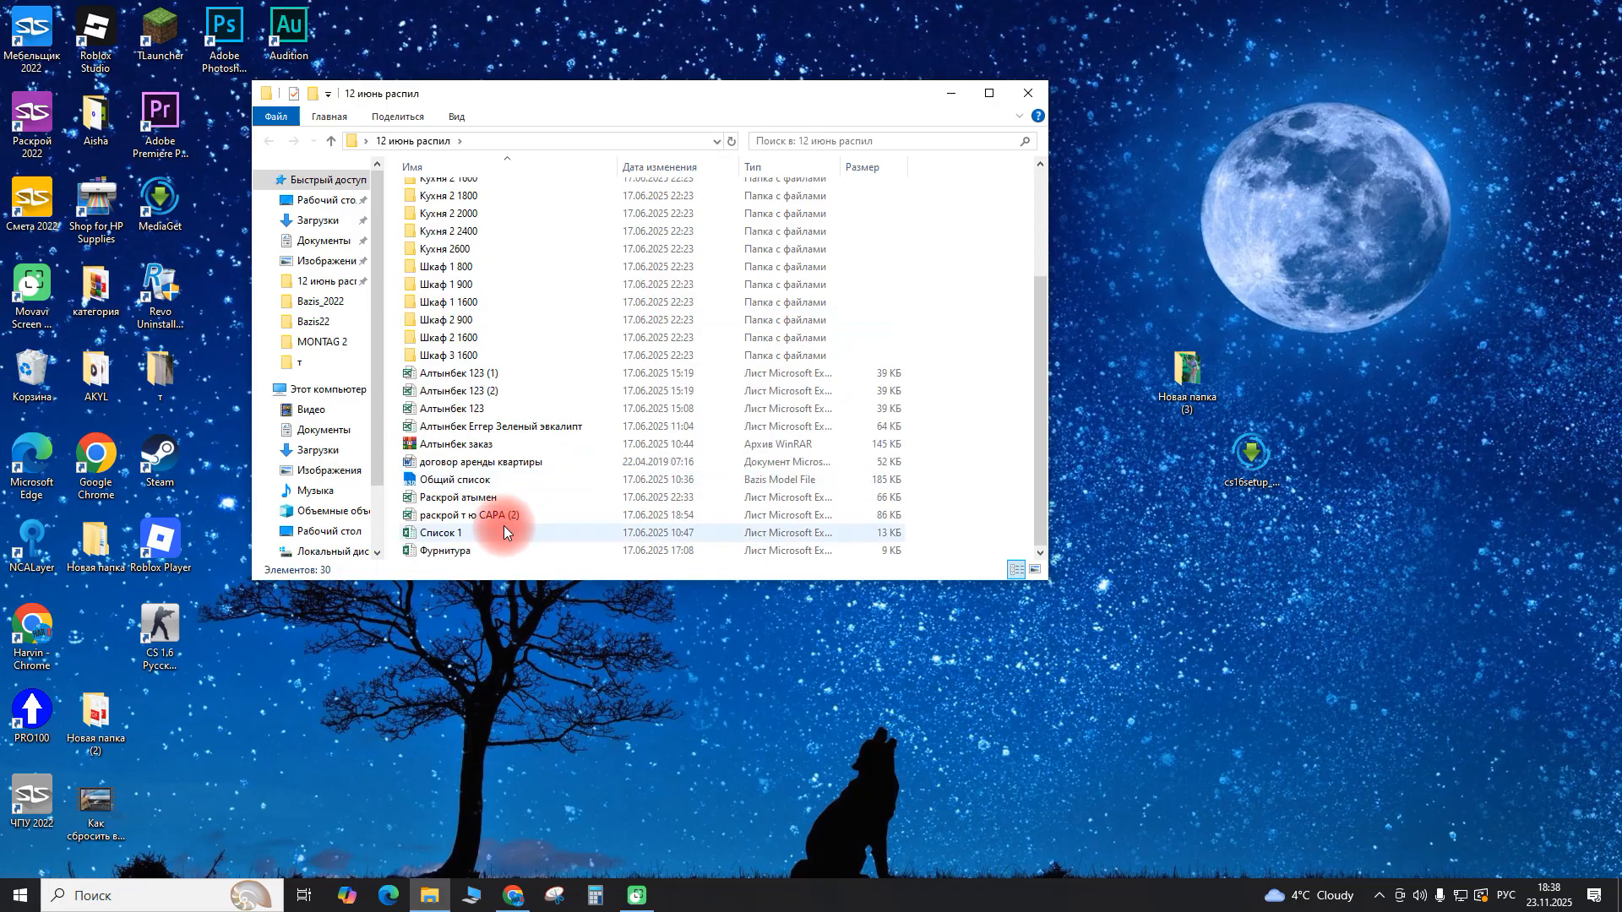
pyautogui.click(469, 498)
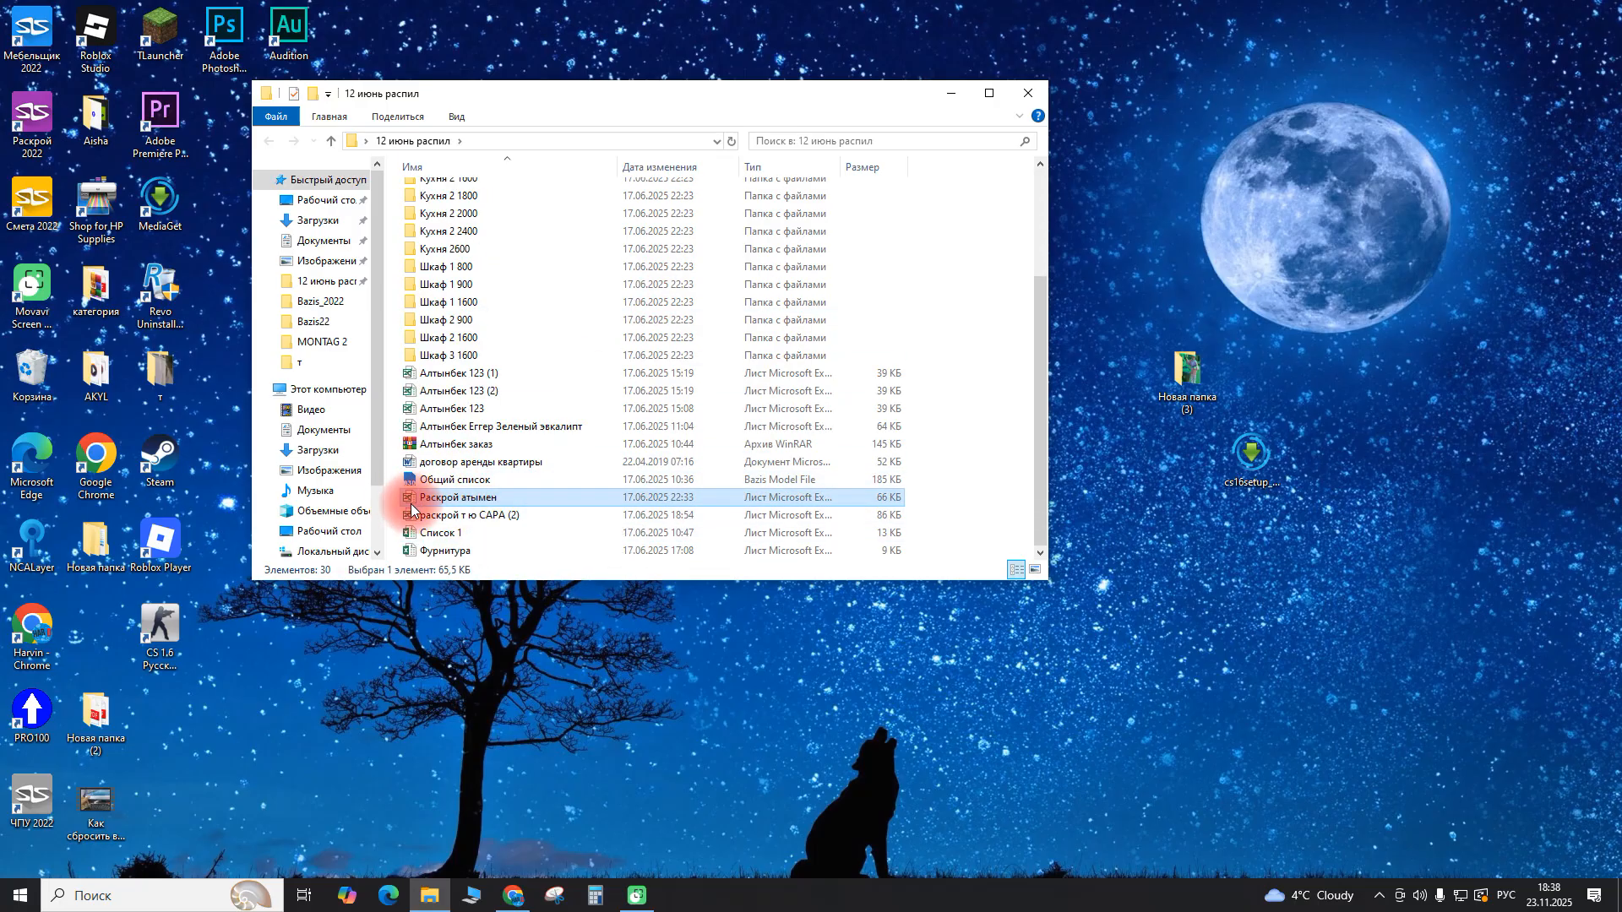
pyautogui.click(418, 516)
pyautogui.click(445, 500)
pyautogui.rightClick(445, 501)
pyautogui.click(457, 490)
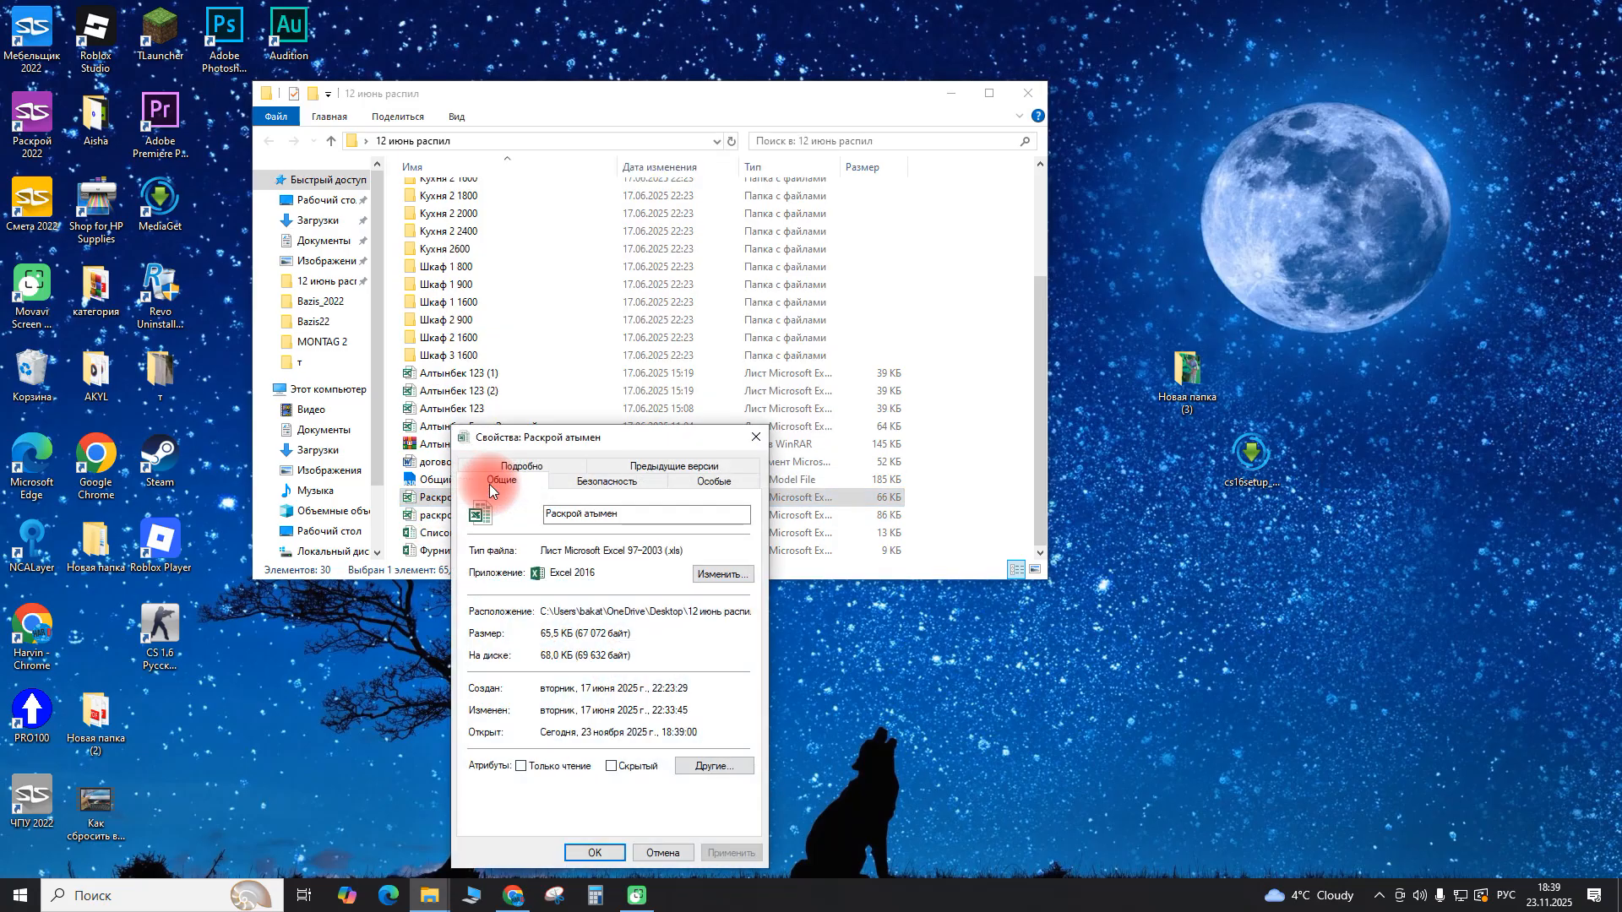
# Choose Excel 2016 as the app for opening .xls files, and cancel the file's properties dialog.
pyautogui.click(720, 575)
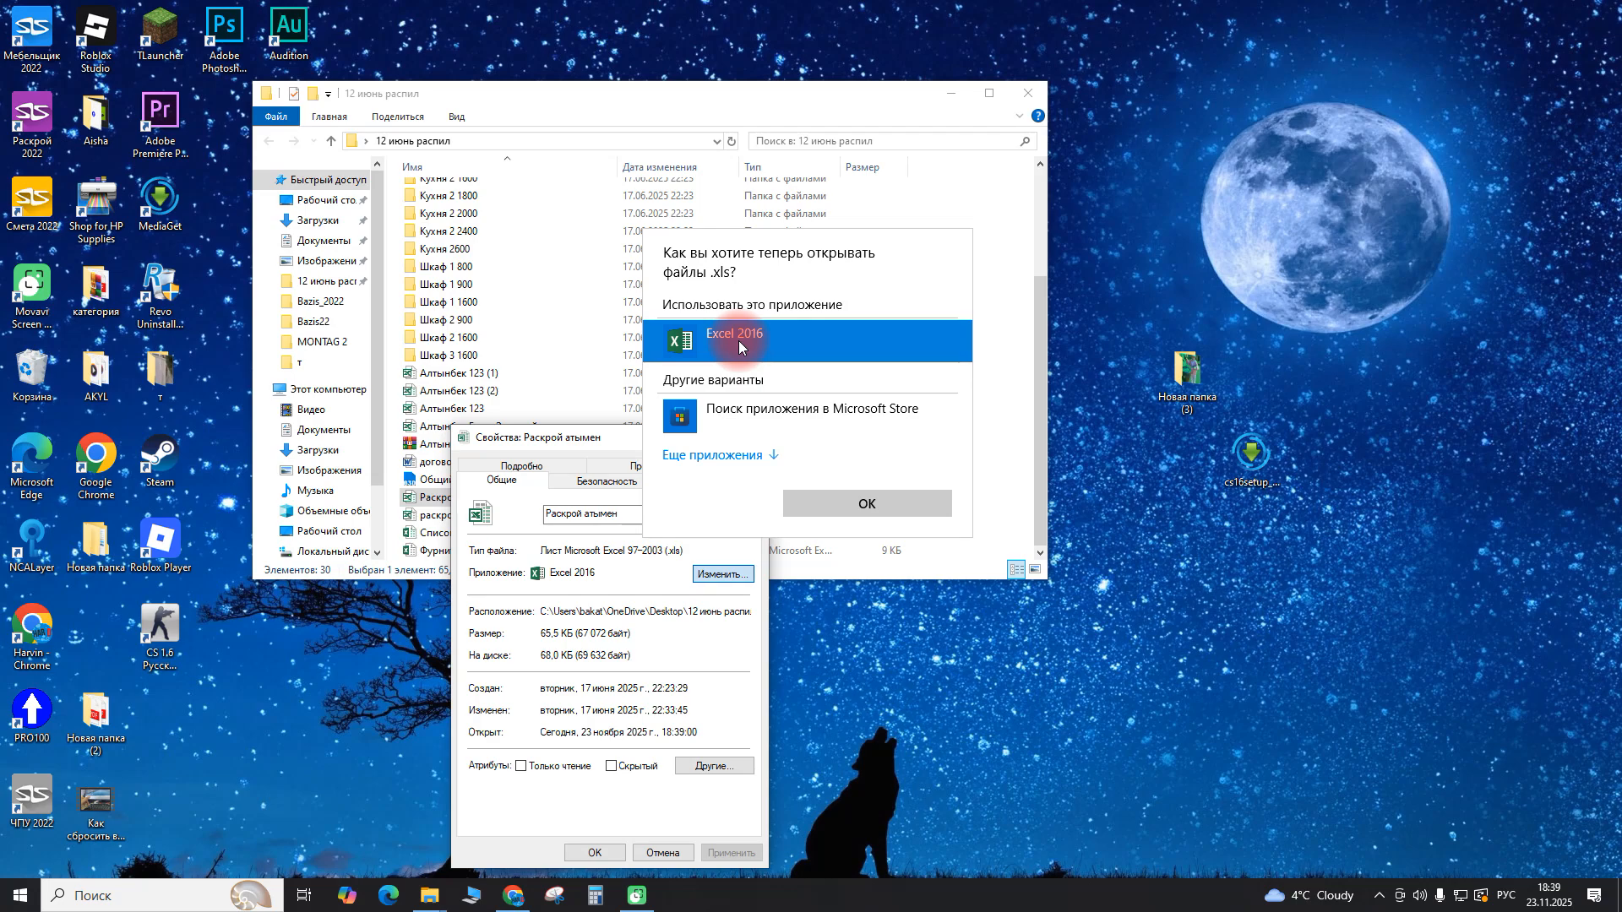
pyautogui.click(859, 494)
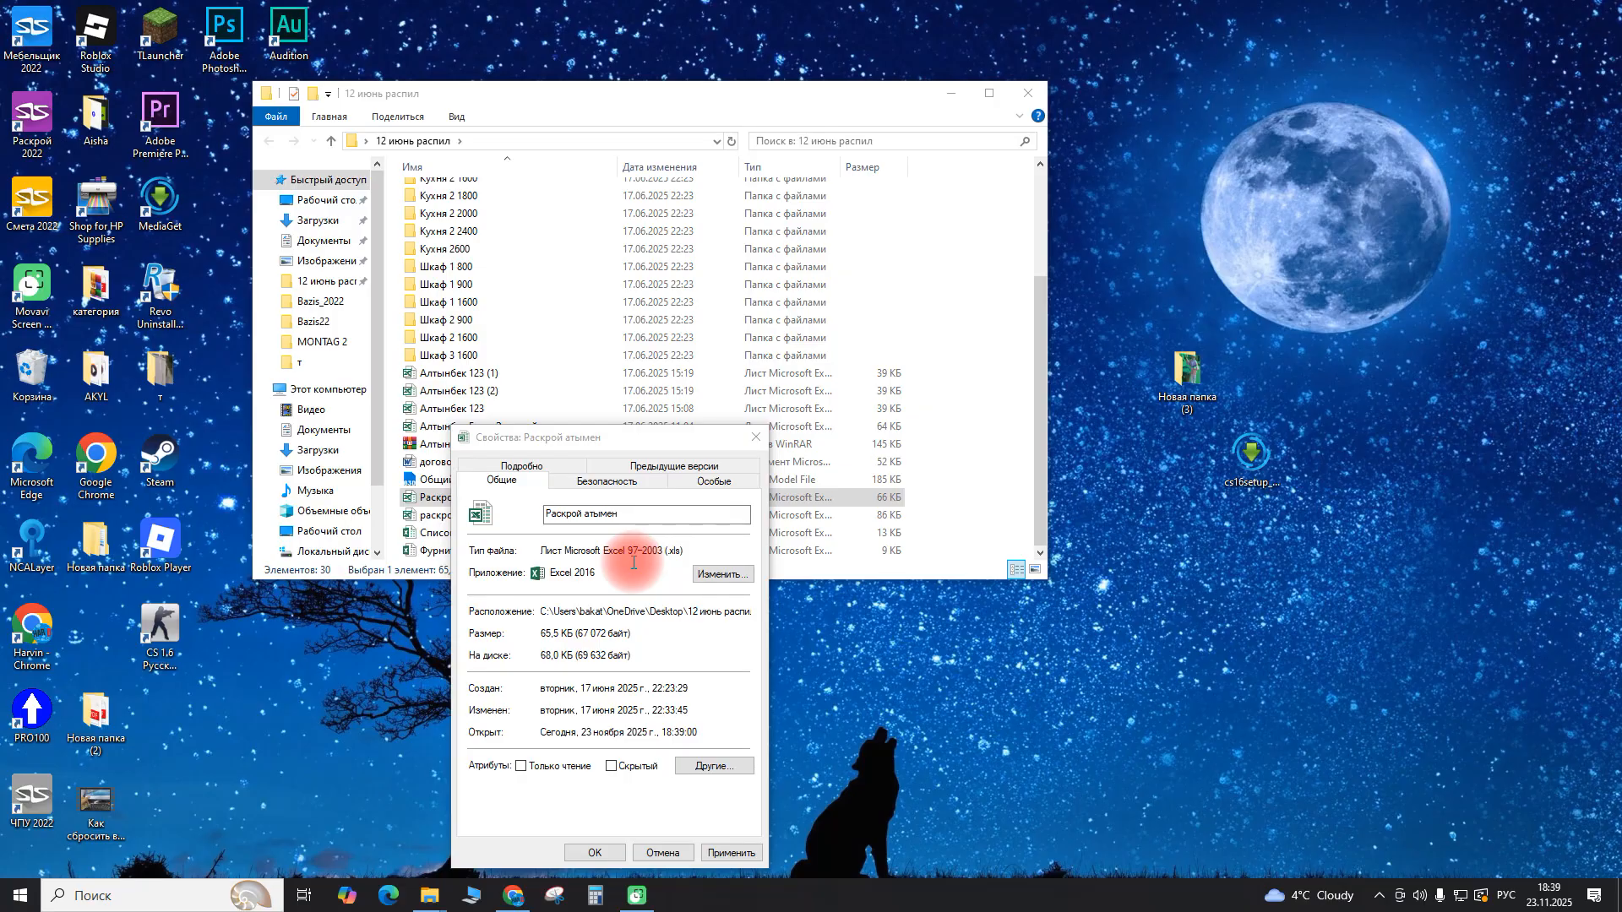
pyautogui.click(665, 855)
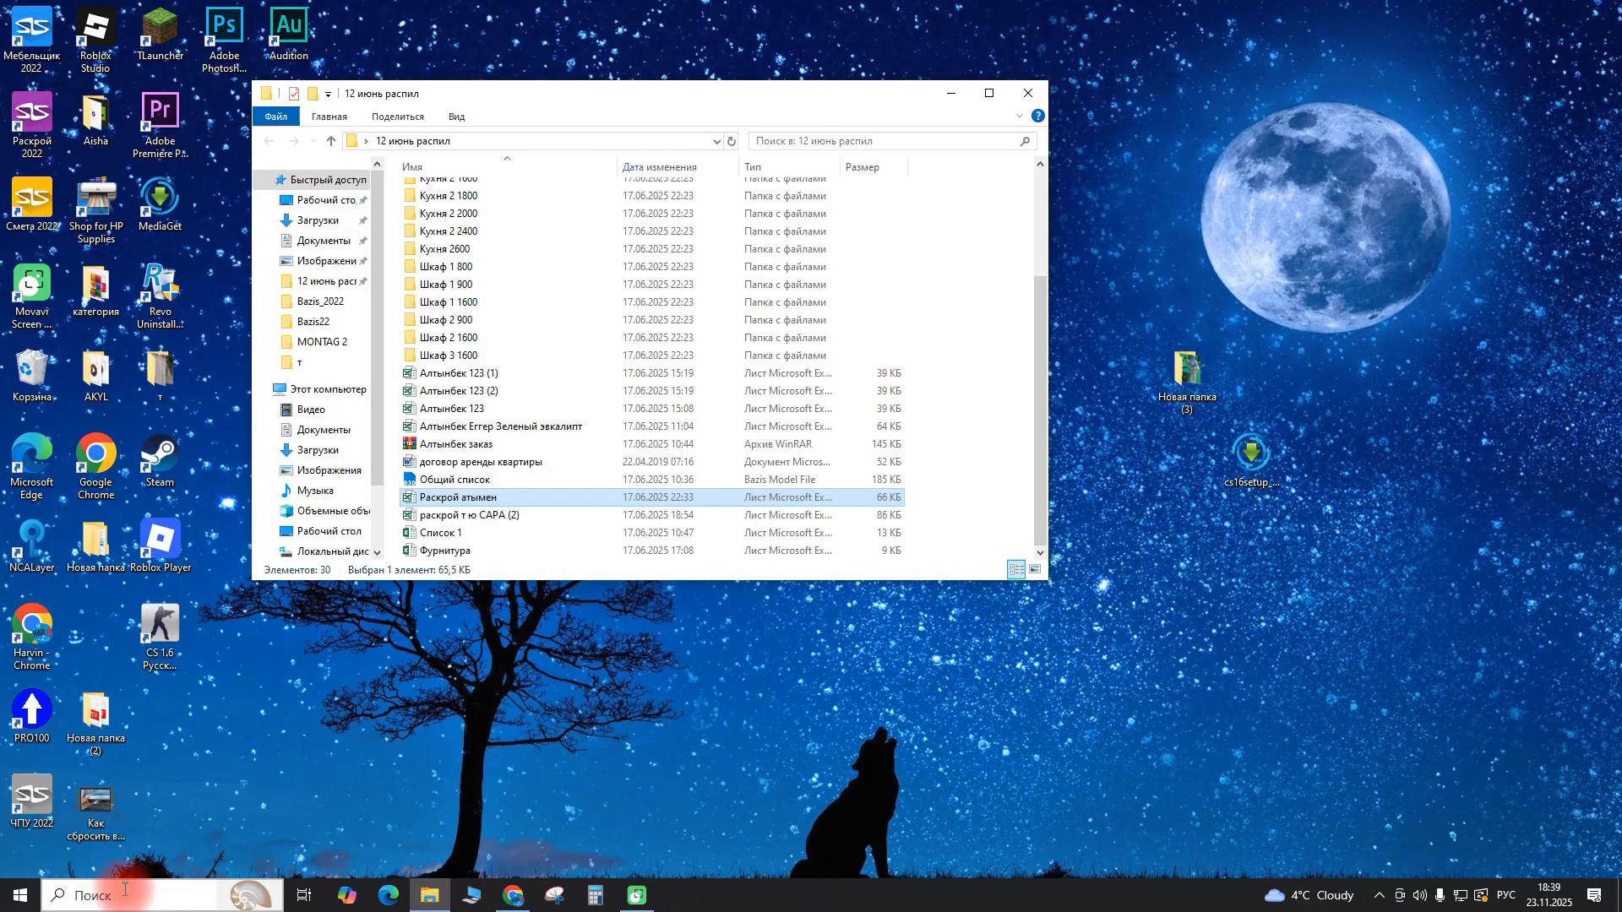
# Open the Registry Editor by running the command regedit.
pyautogui.rightClick(21, 897)
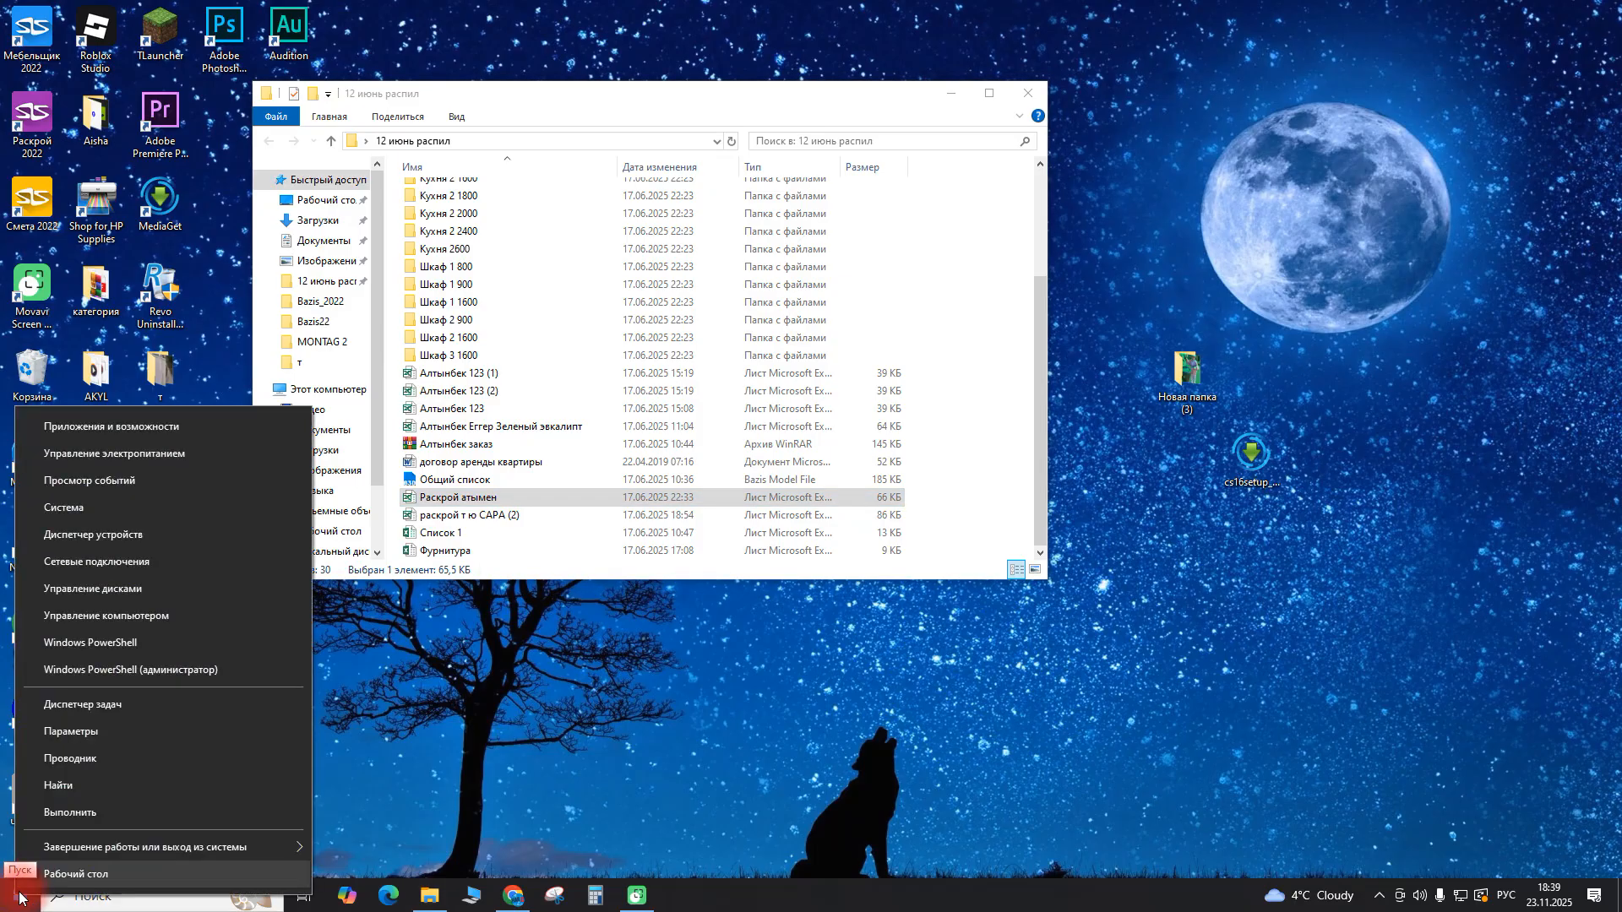
pyautogui.click(83, 816)
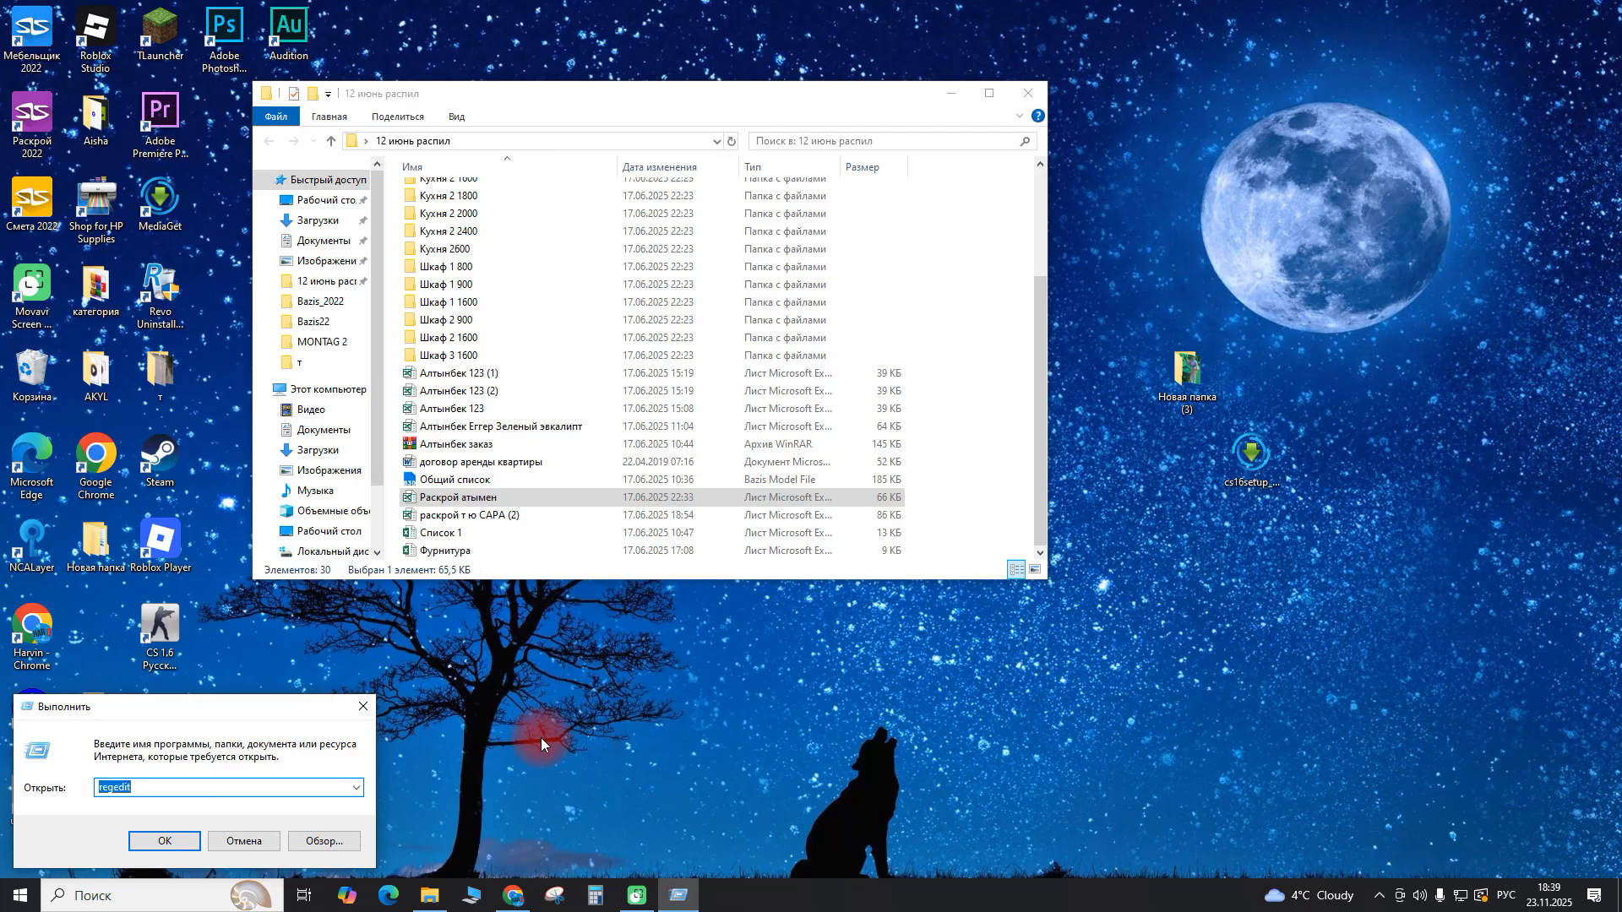
pyautogui.press('Return')
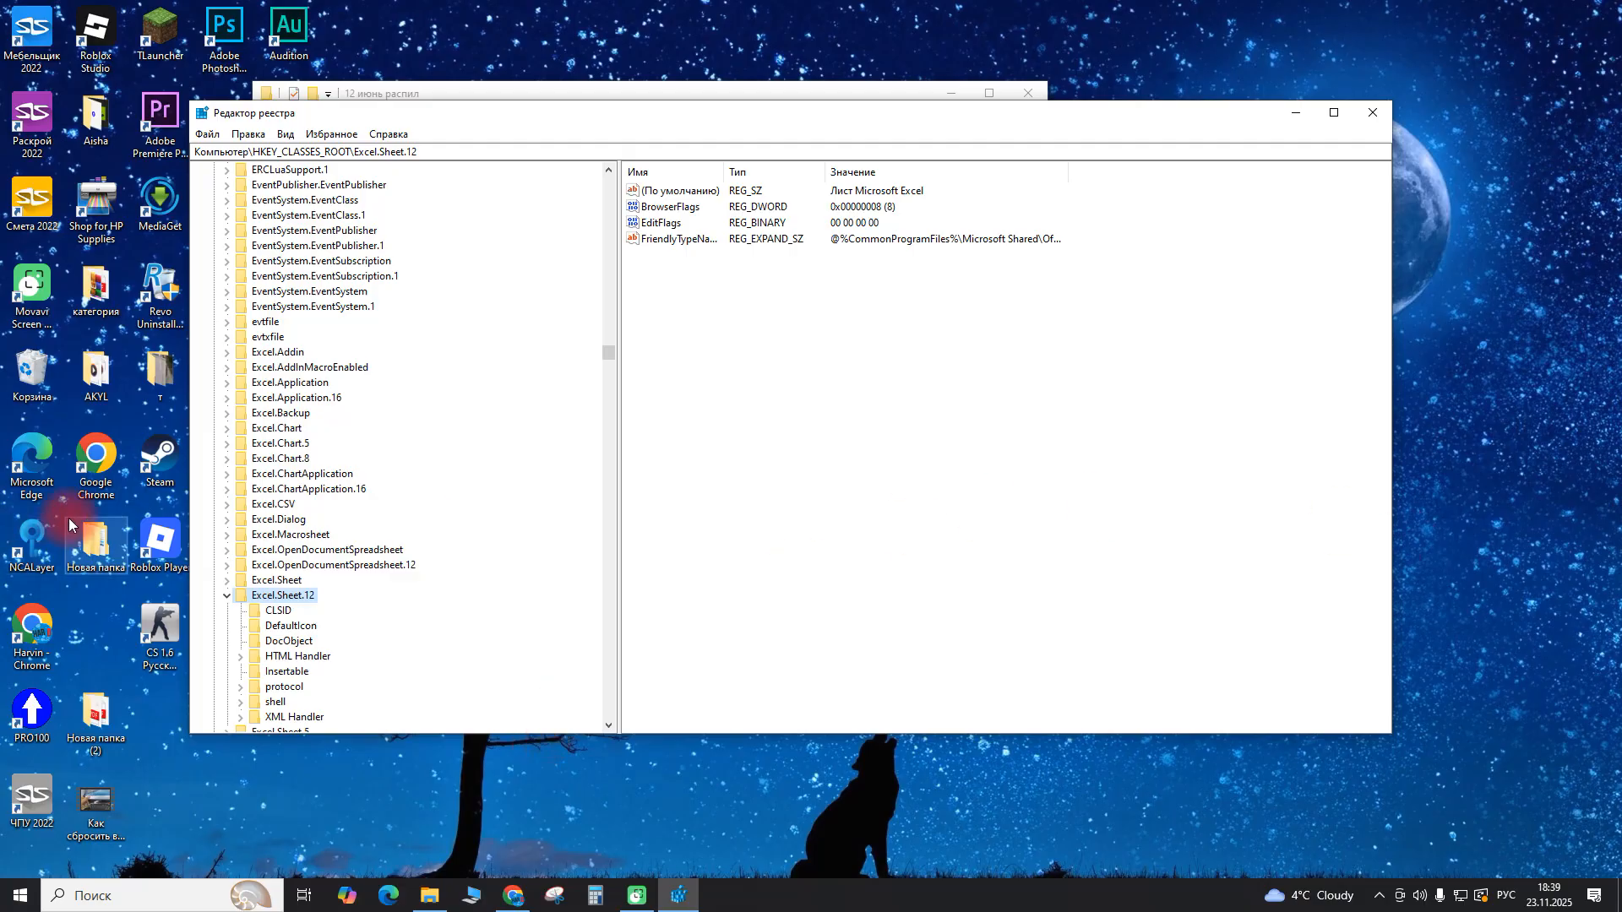
# Collapse and re-expand the HKEY_CLASSES_ROOT branch in the registry tree and select its .386 key.
pyautogui.scroll(10, 301, 600)
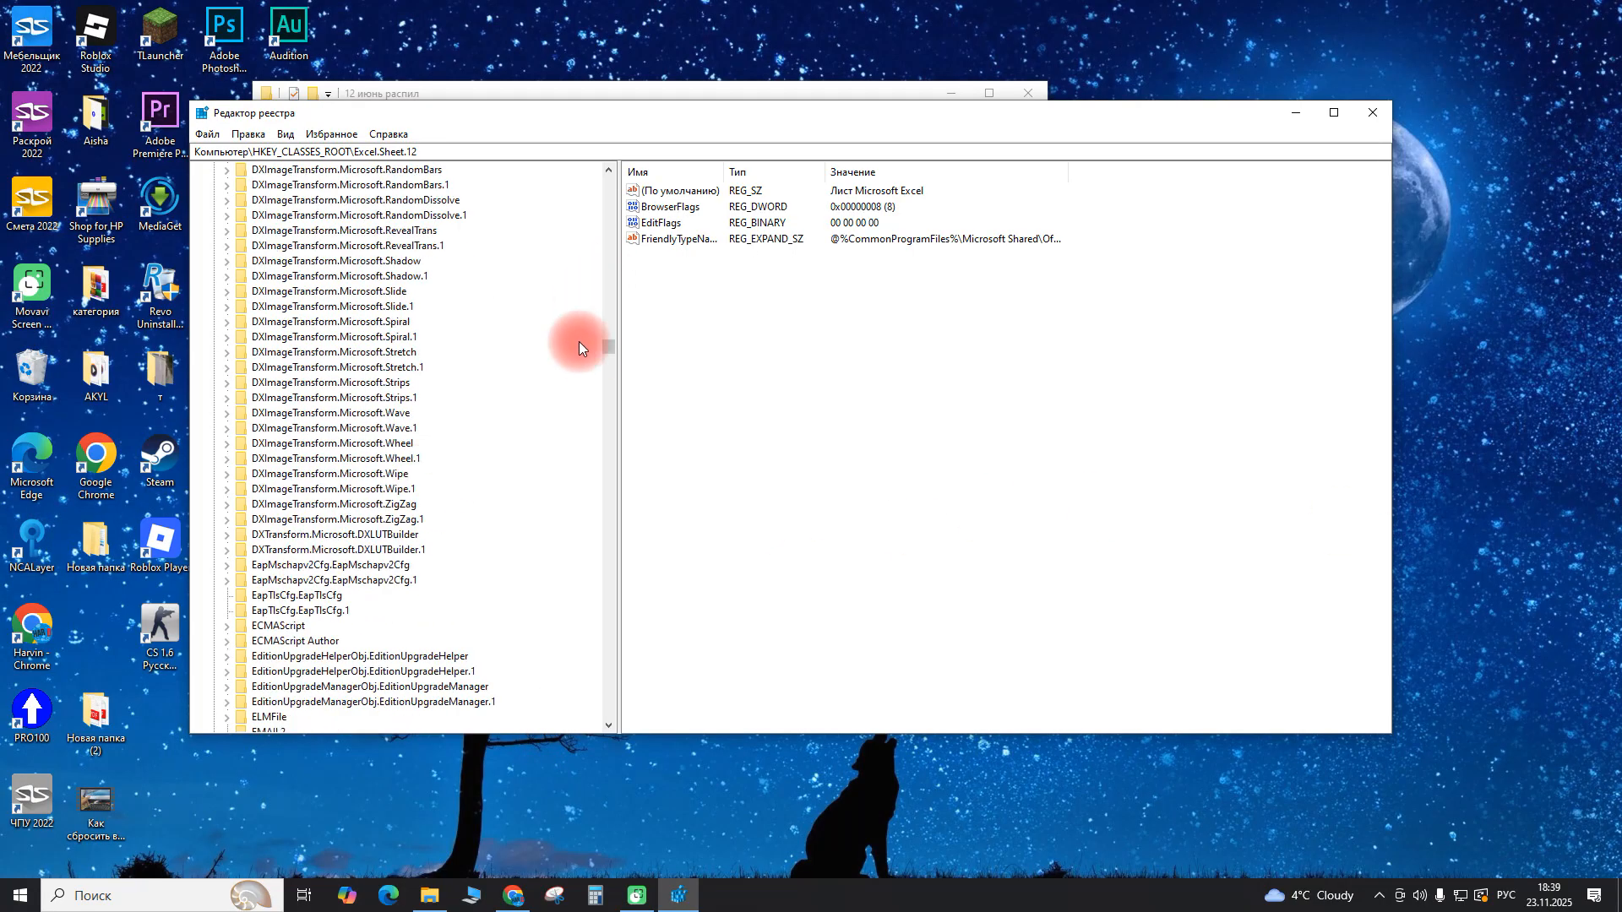
pyautogui.moveTo(608, 337); pyautogui.dragTo(630, 189)
pyautogui.click(214, 187)
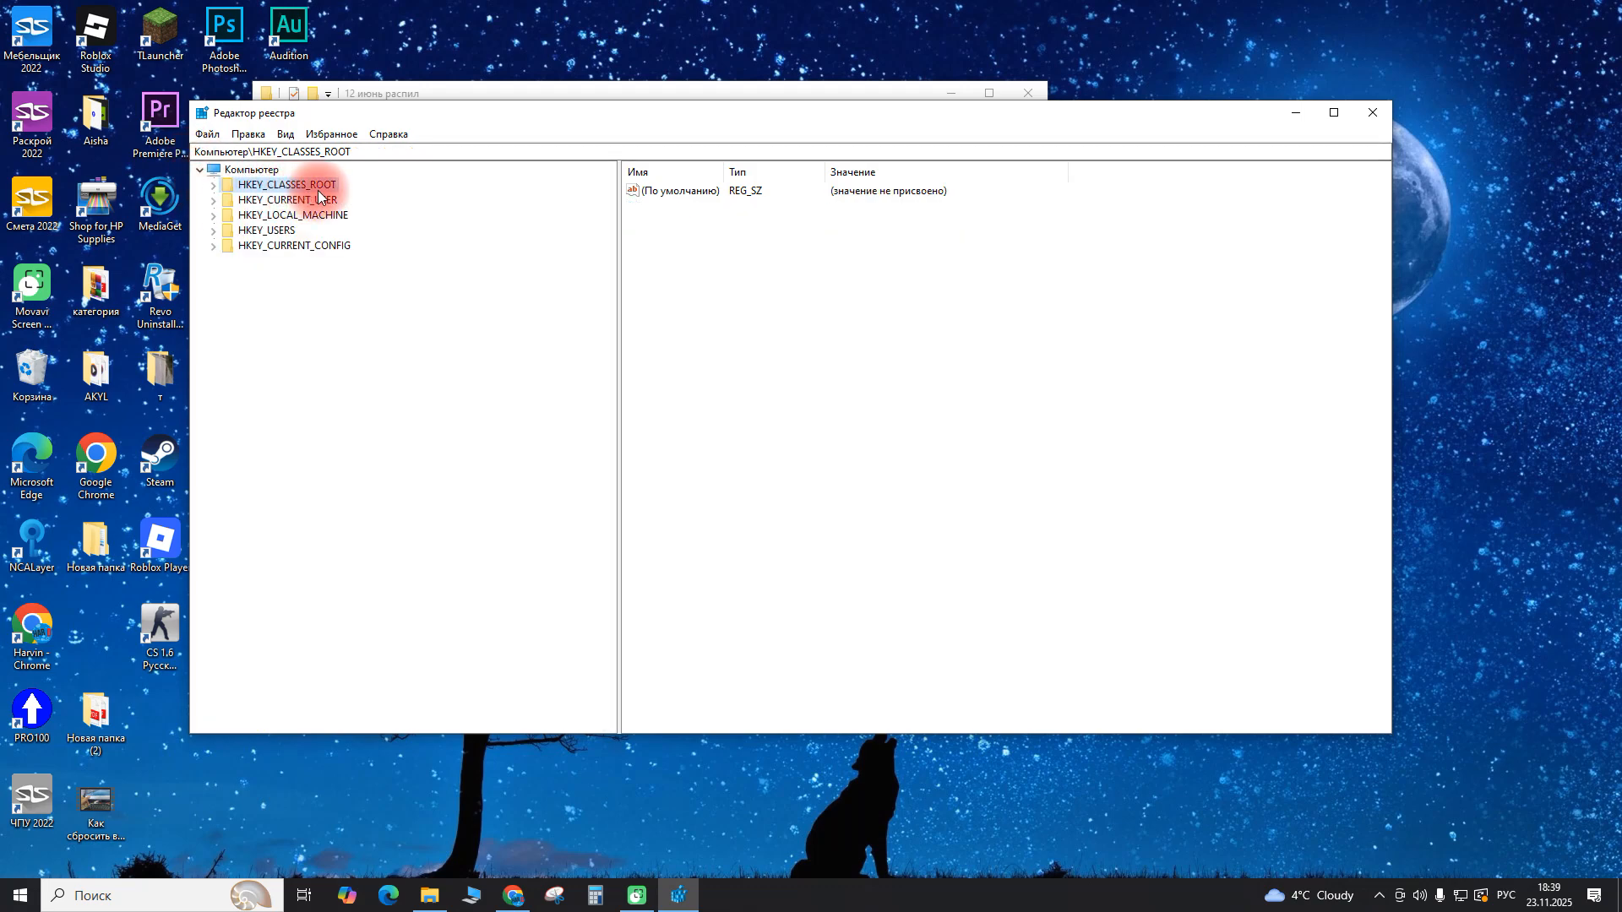
pyautogui.click(215, 185)
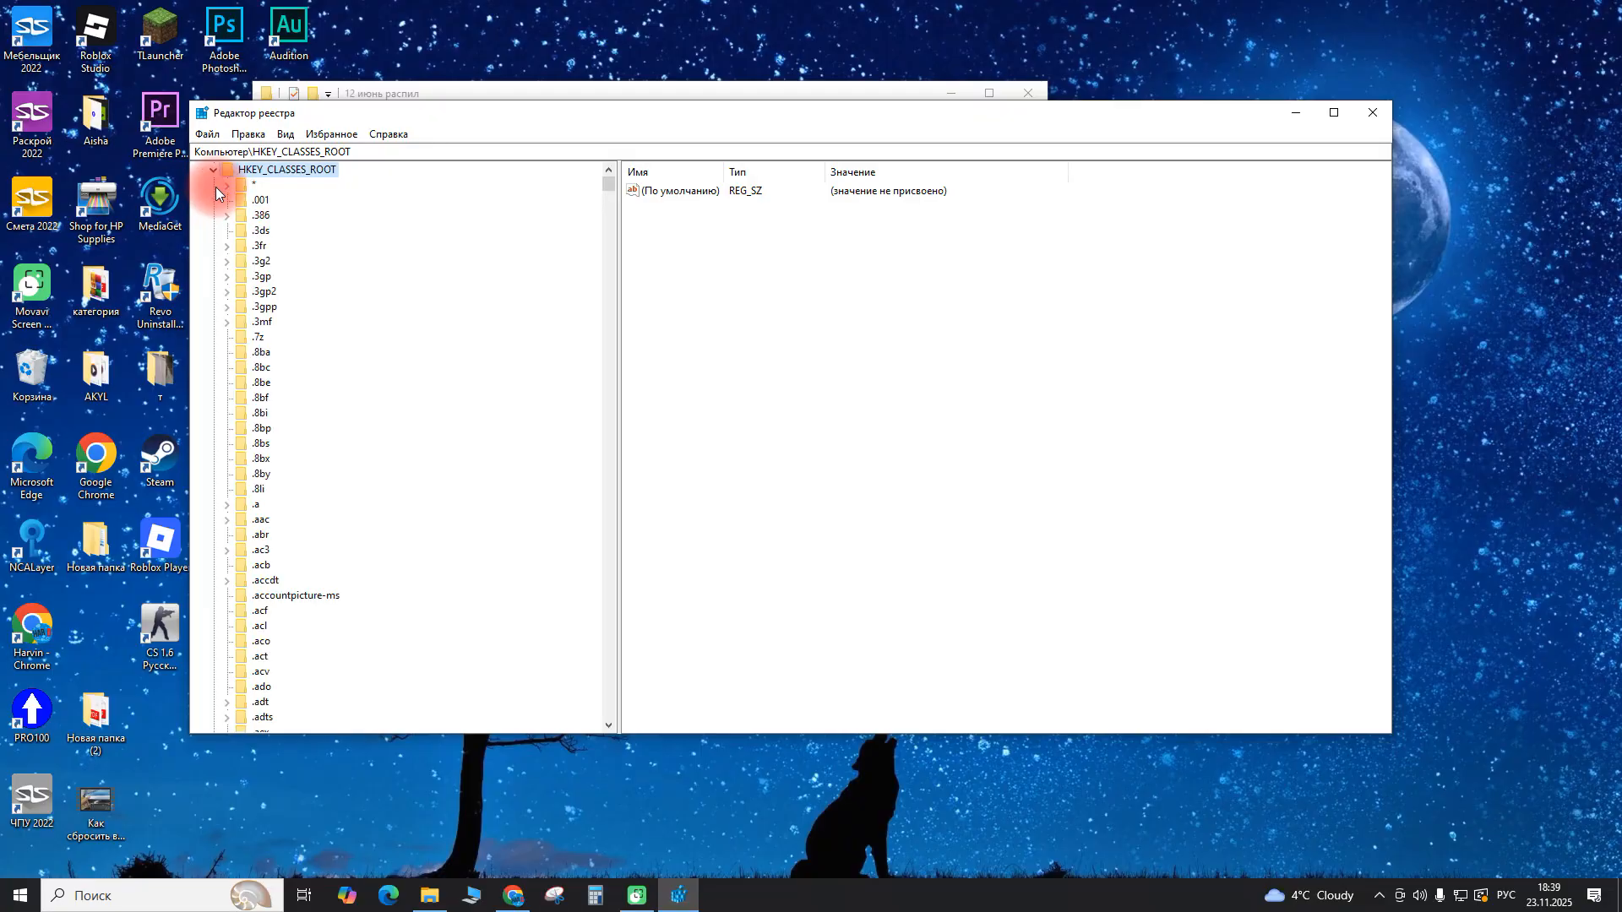
pyautogui.click(264, 217)
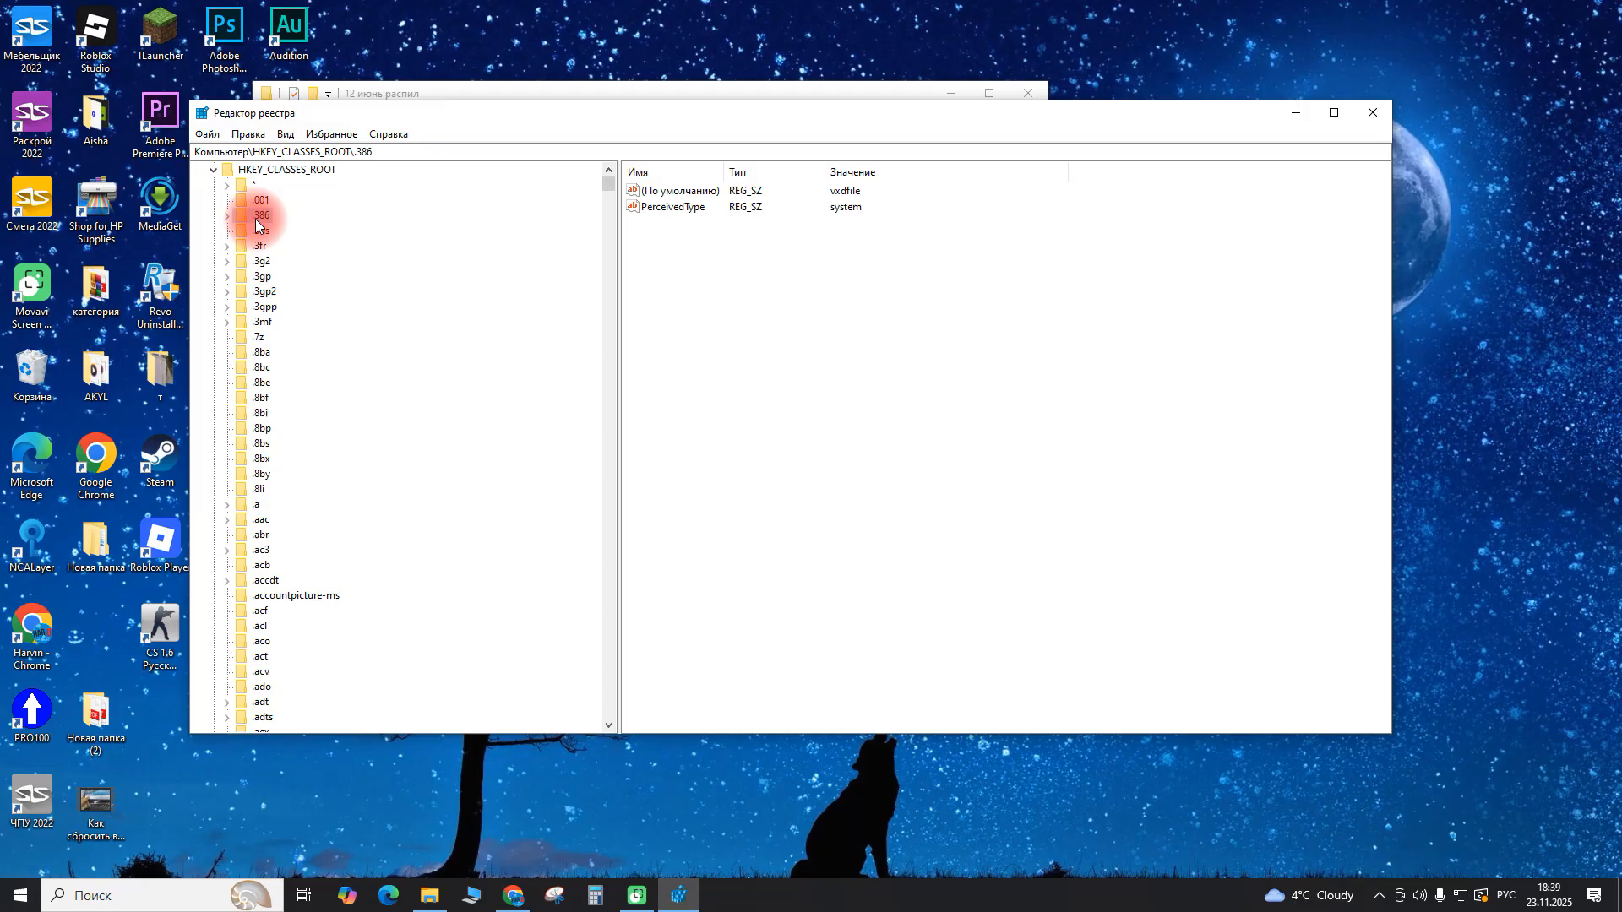
# Switch the keyboard layout to English and jump through the keys starting with E to the Excel entries.
pyautogui.press('super+space')
pyautogui.press('super+space')
pyautogui.press('e')
pyautogui.scroll(-1, 372, 600)
pyautogui.scroll(-9, 306, 642)
pyautogui.scroll(-4, 313, 265)
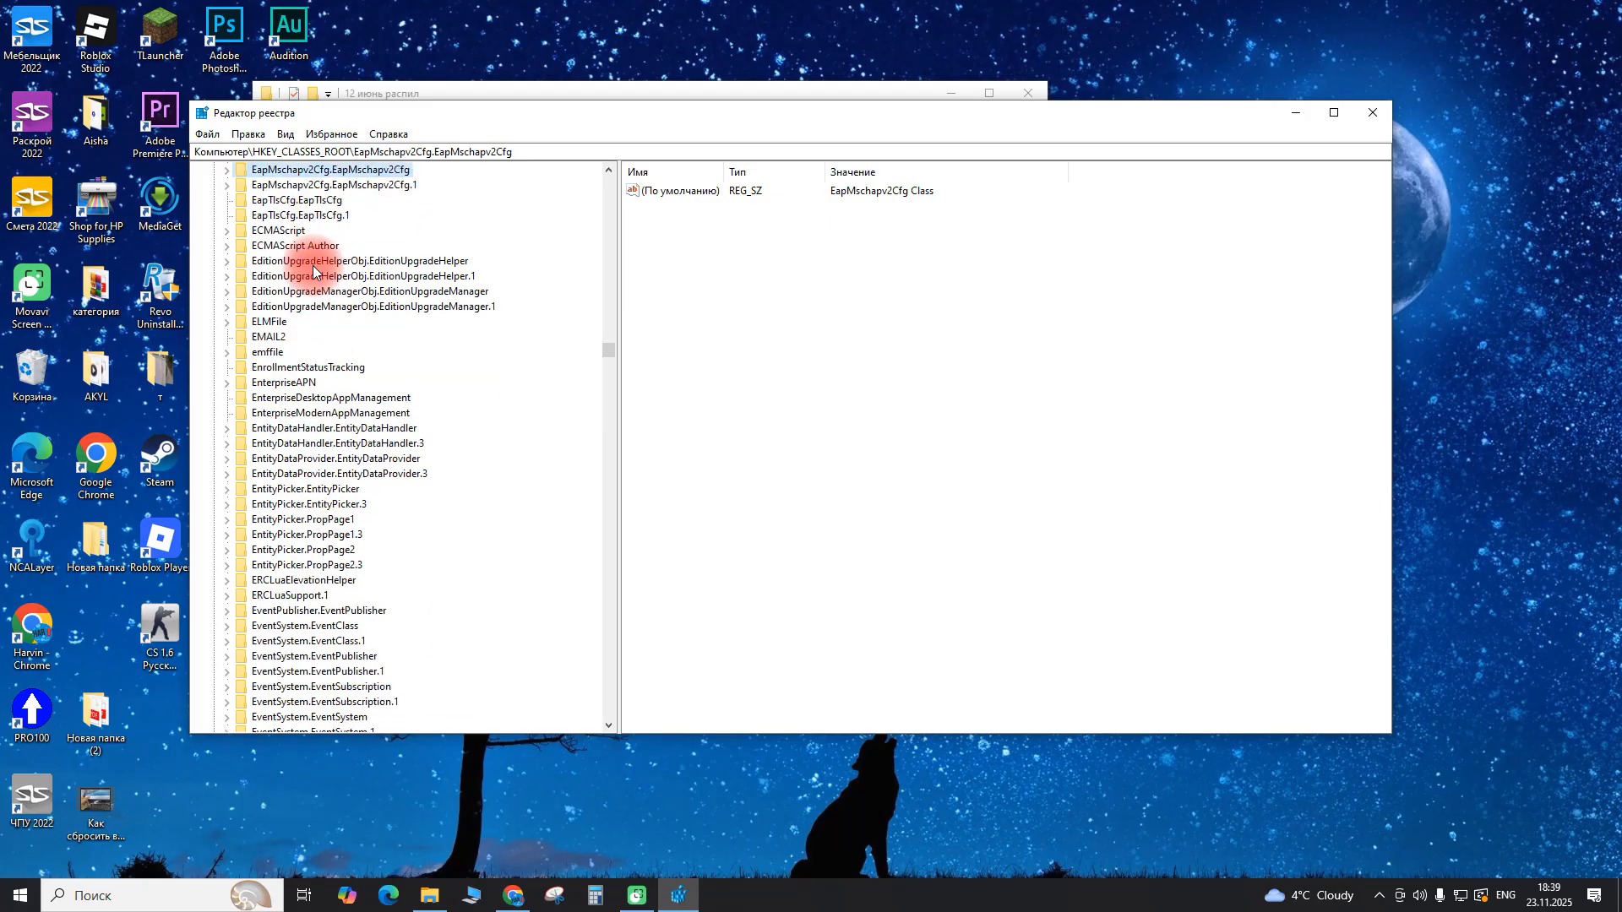
pyautogui.scroll(-11, 312, 265)
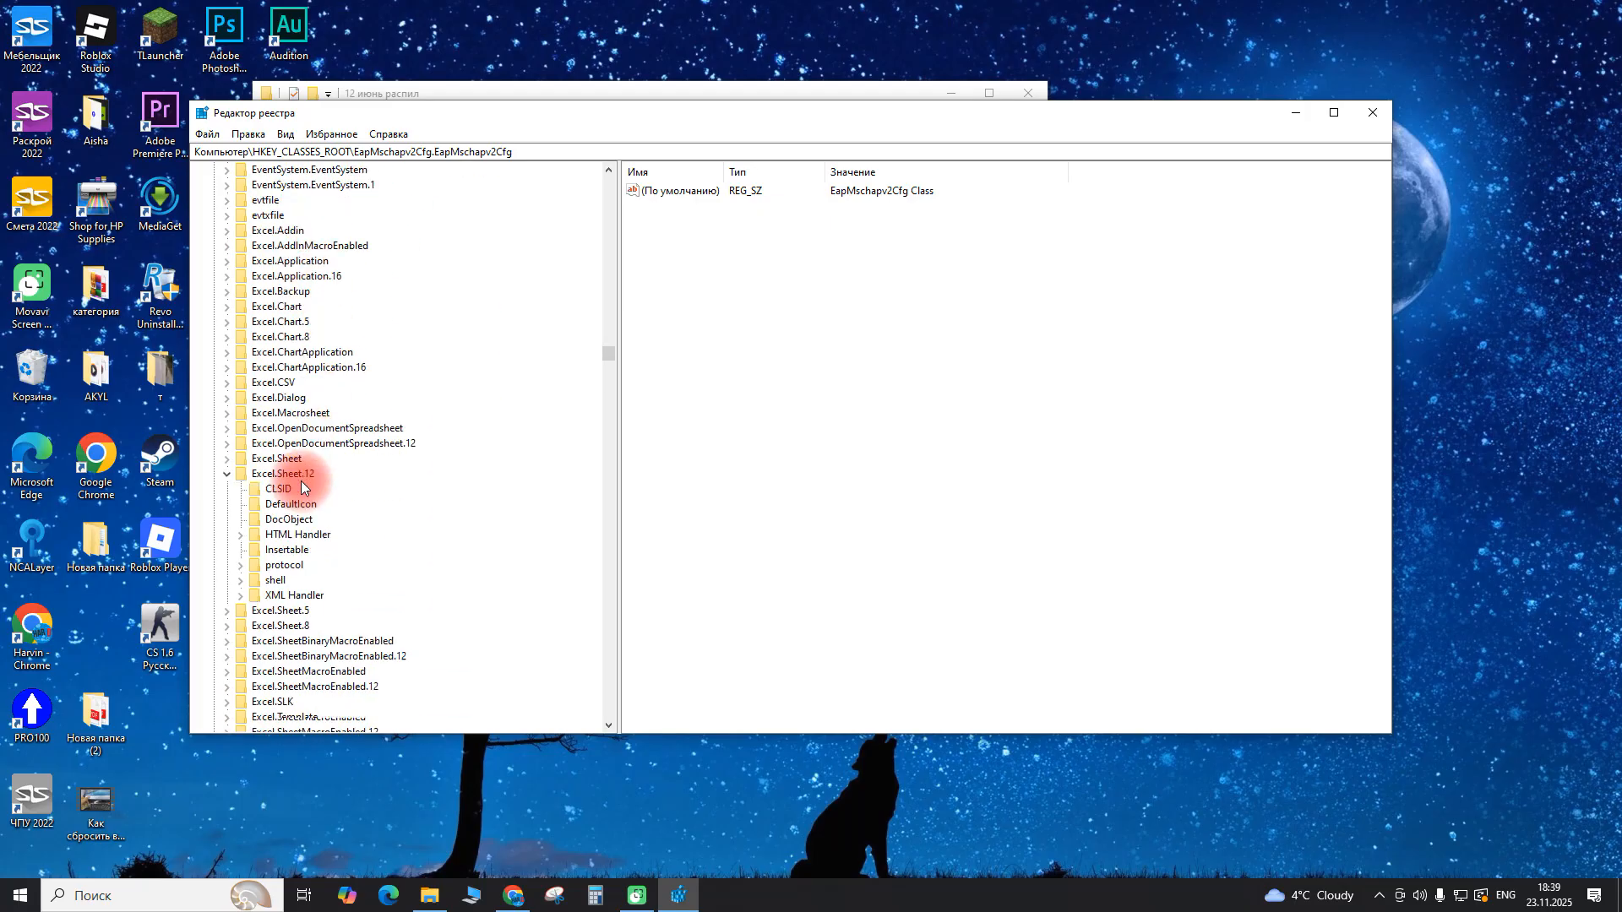
# Expand the Excel.Sheet.12 key and select its DefaultIcon subkey.
pyautogui.click(296, 432)
pyautogui.click(227, 428)
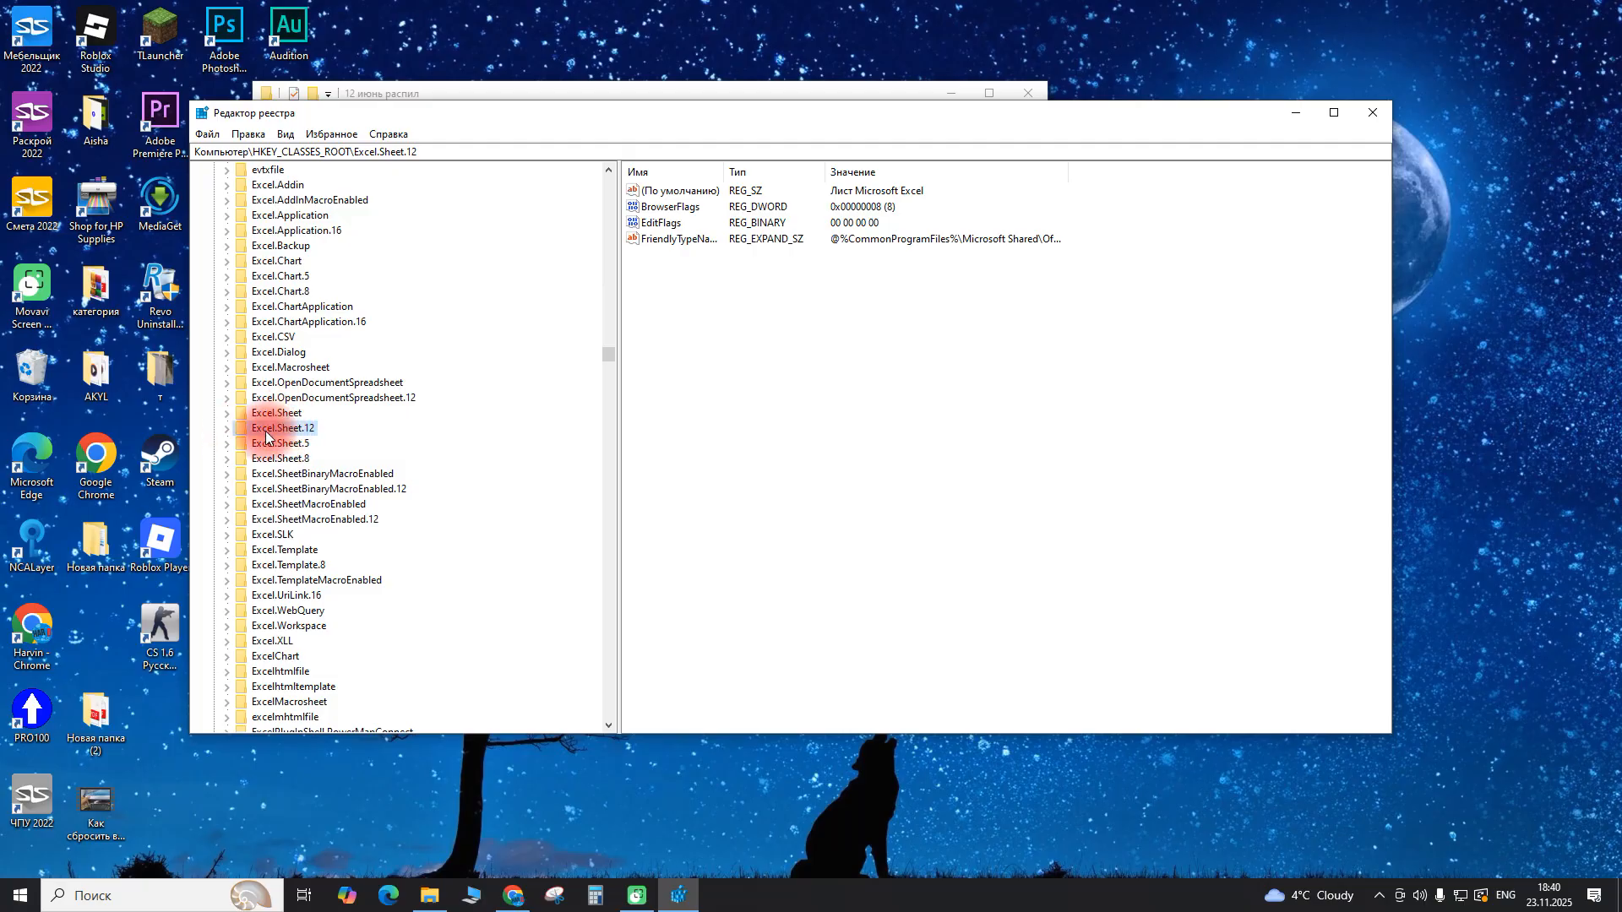
pyautogui.click(227, 428)
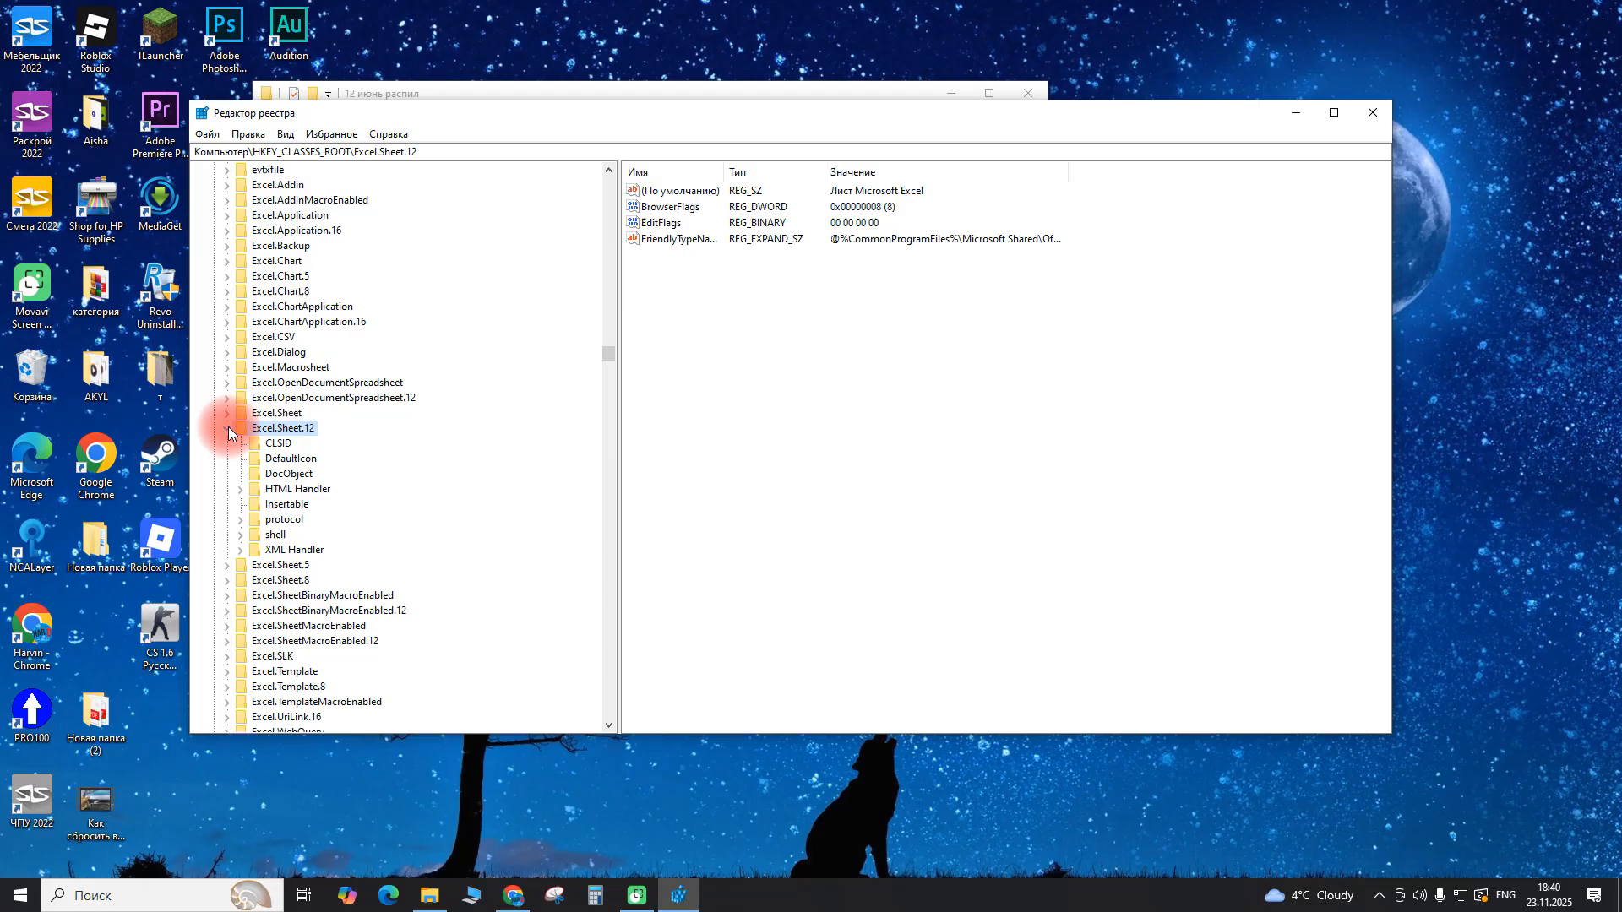
pyautogui.click(282, 460)
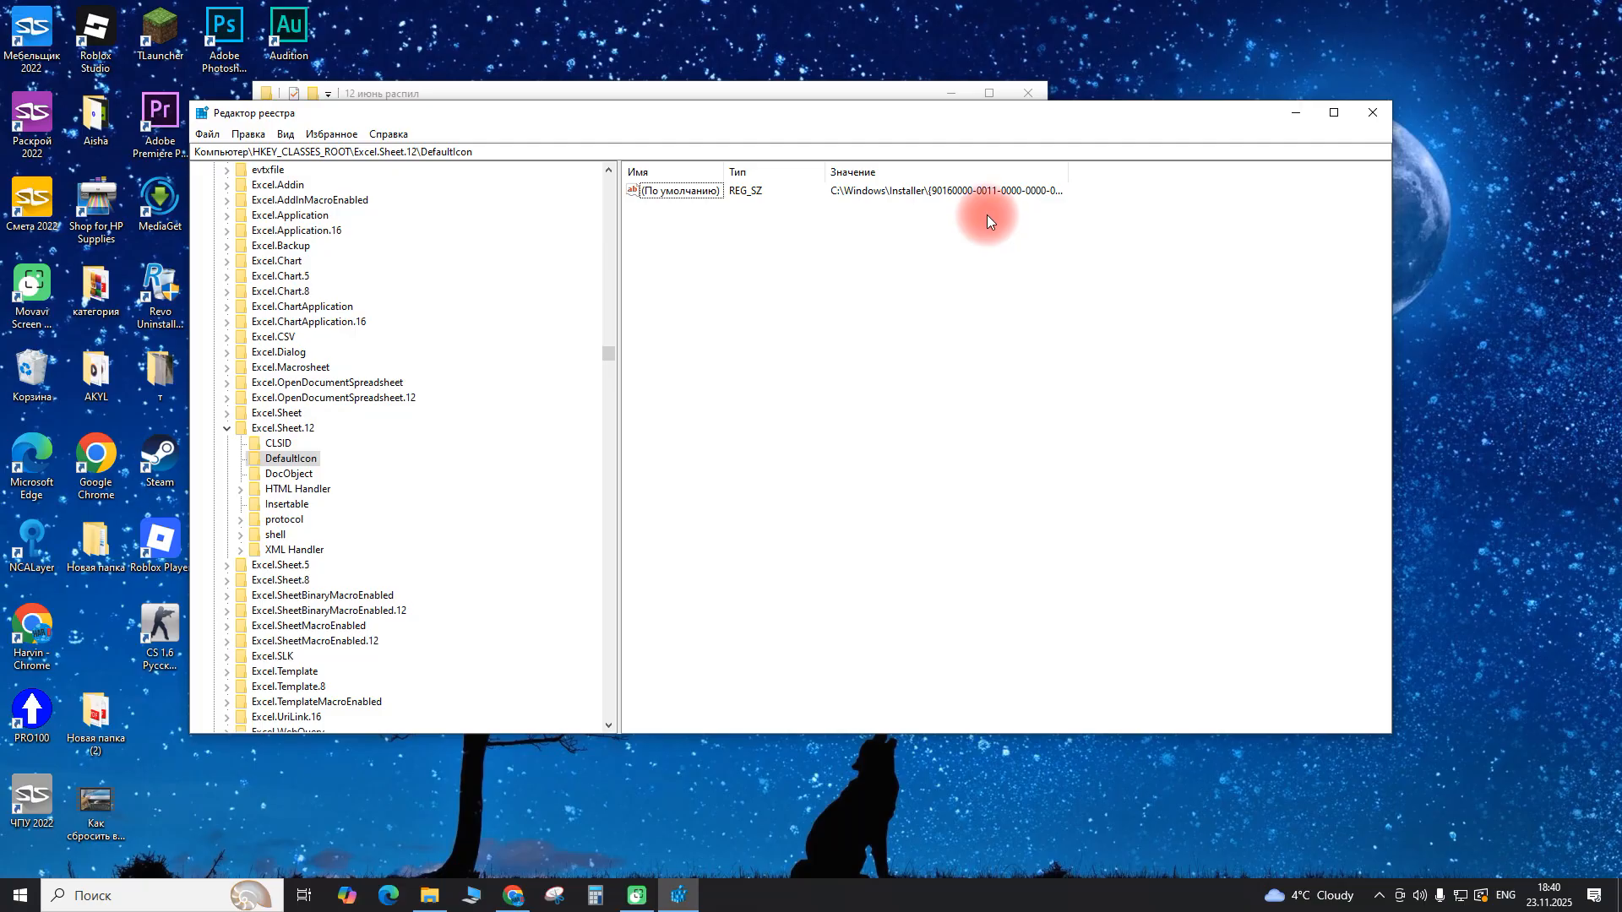
pyautogui.click(514, 895)
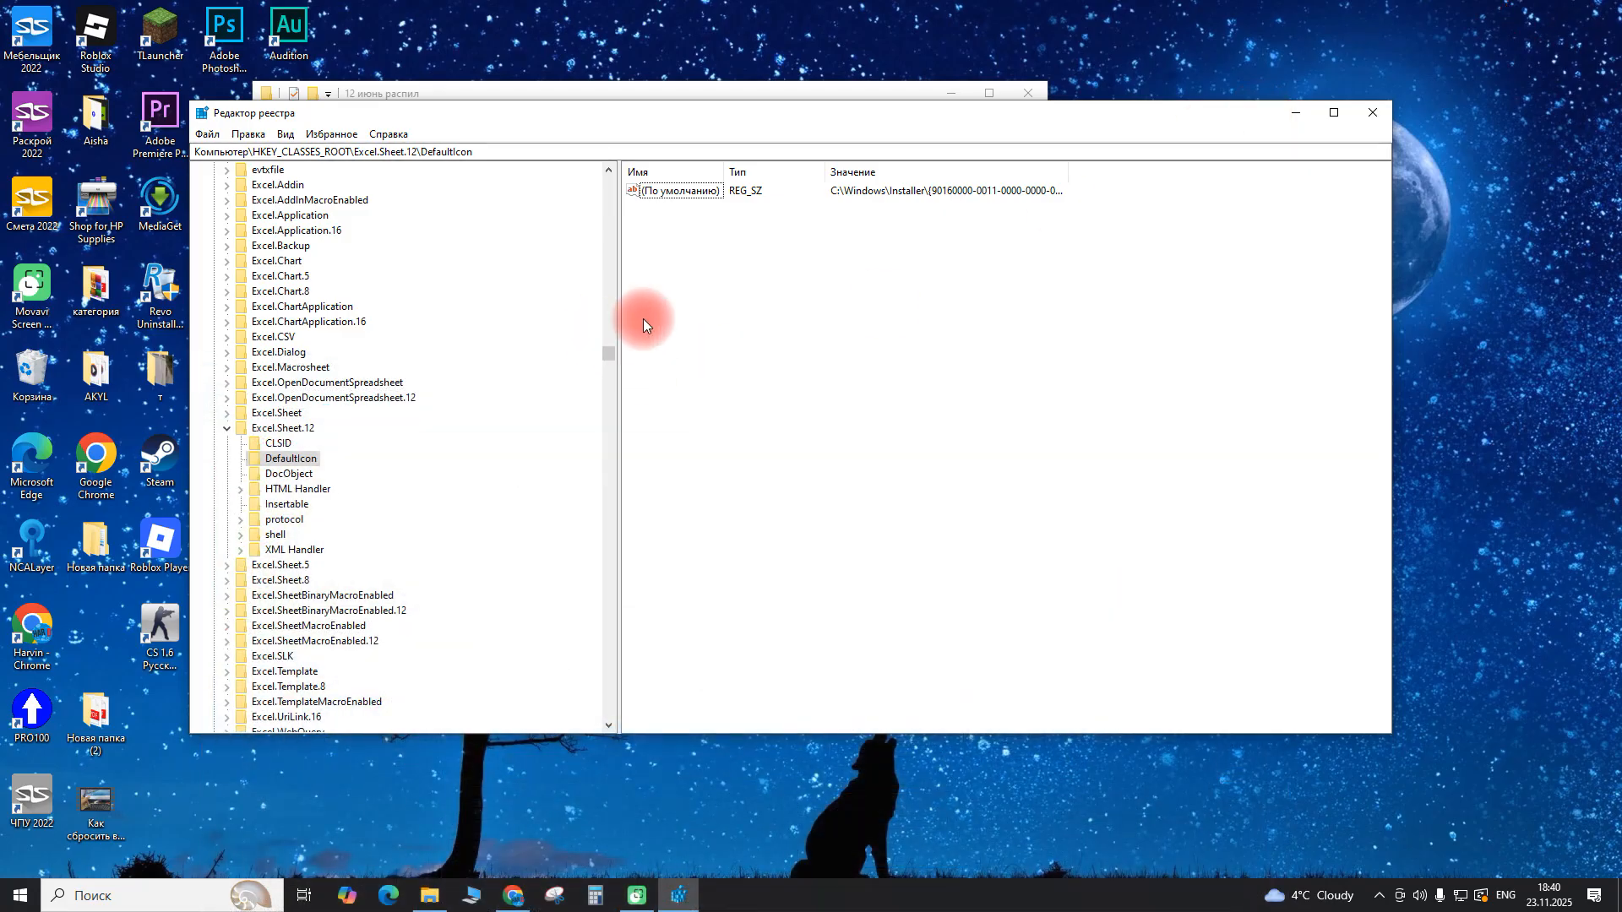
# Open the DefaultIcon key's default value for editing and copy the file name xlicons.exe from its data.
pyautogui.doubleClick(673, 191)
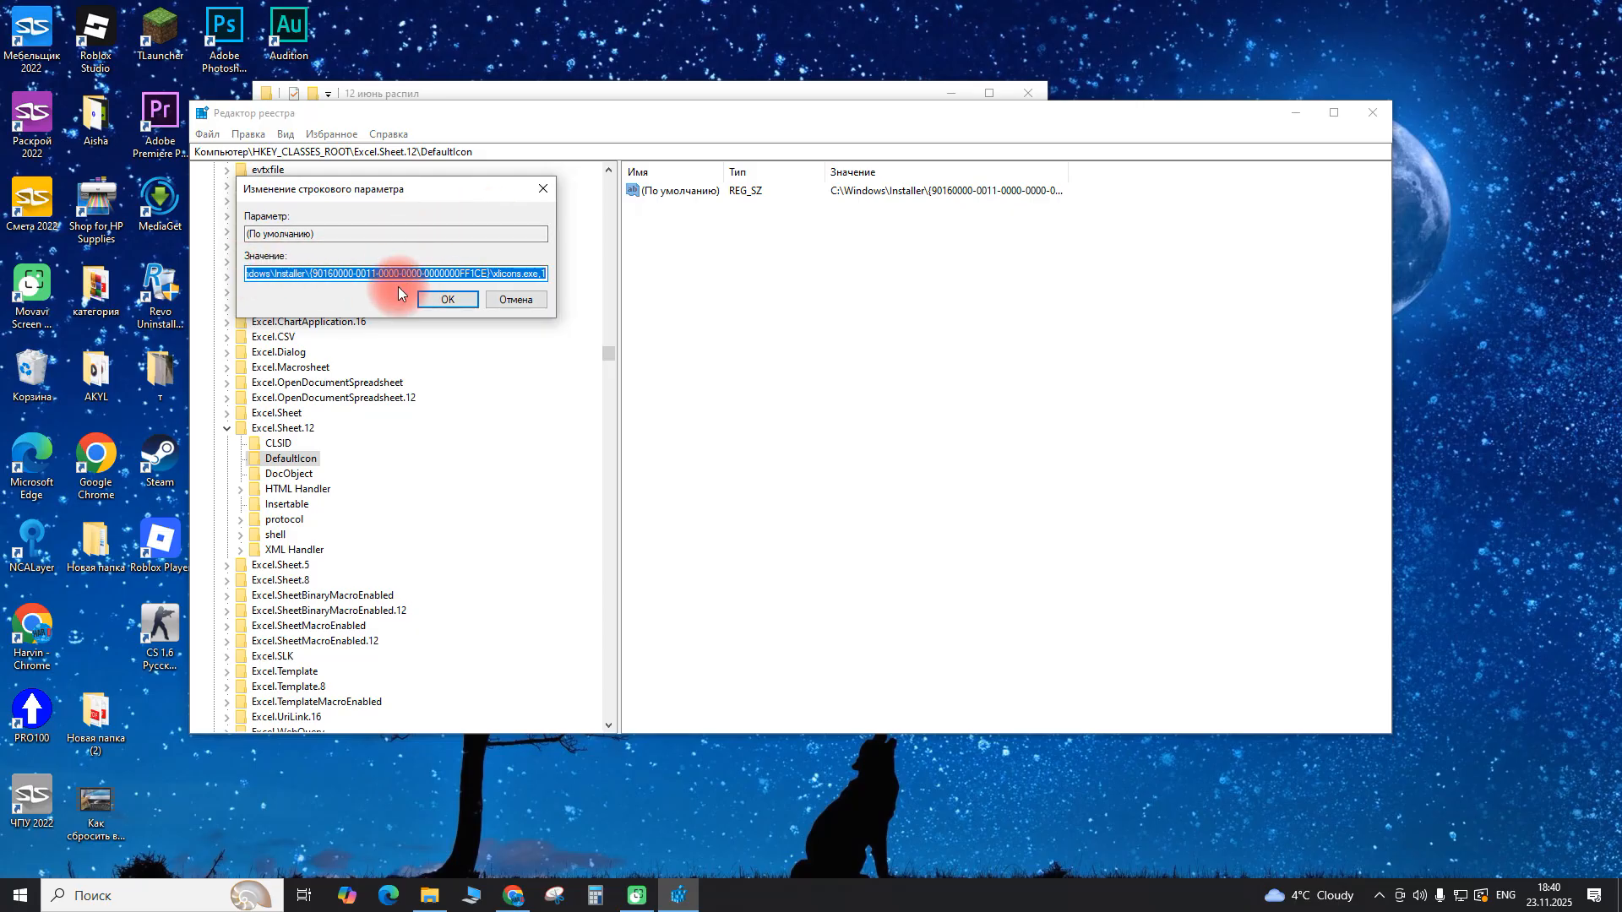
pyautogui.click(506, 275)
pyautogui.moveTo(494, 274); pyautogui.dragTo(557, 274)
pyautogui.click(498, 274)
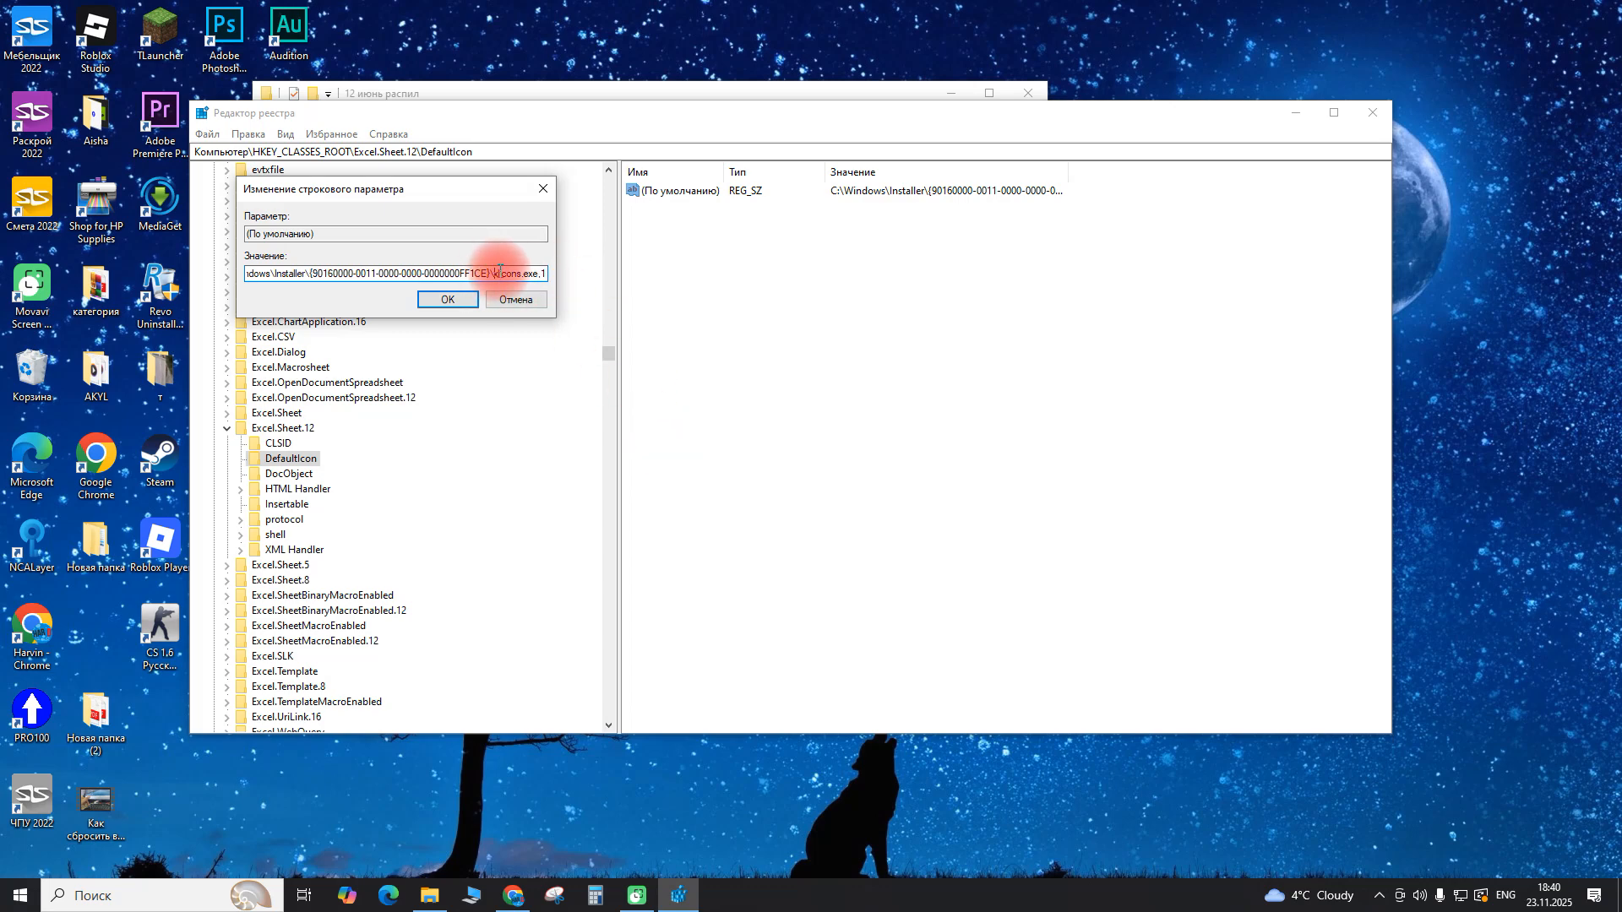
pyautogui.moveTo(496, 274); pyautogui.dragTo(542, 268)
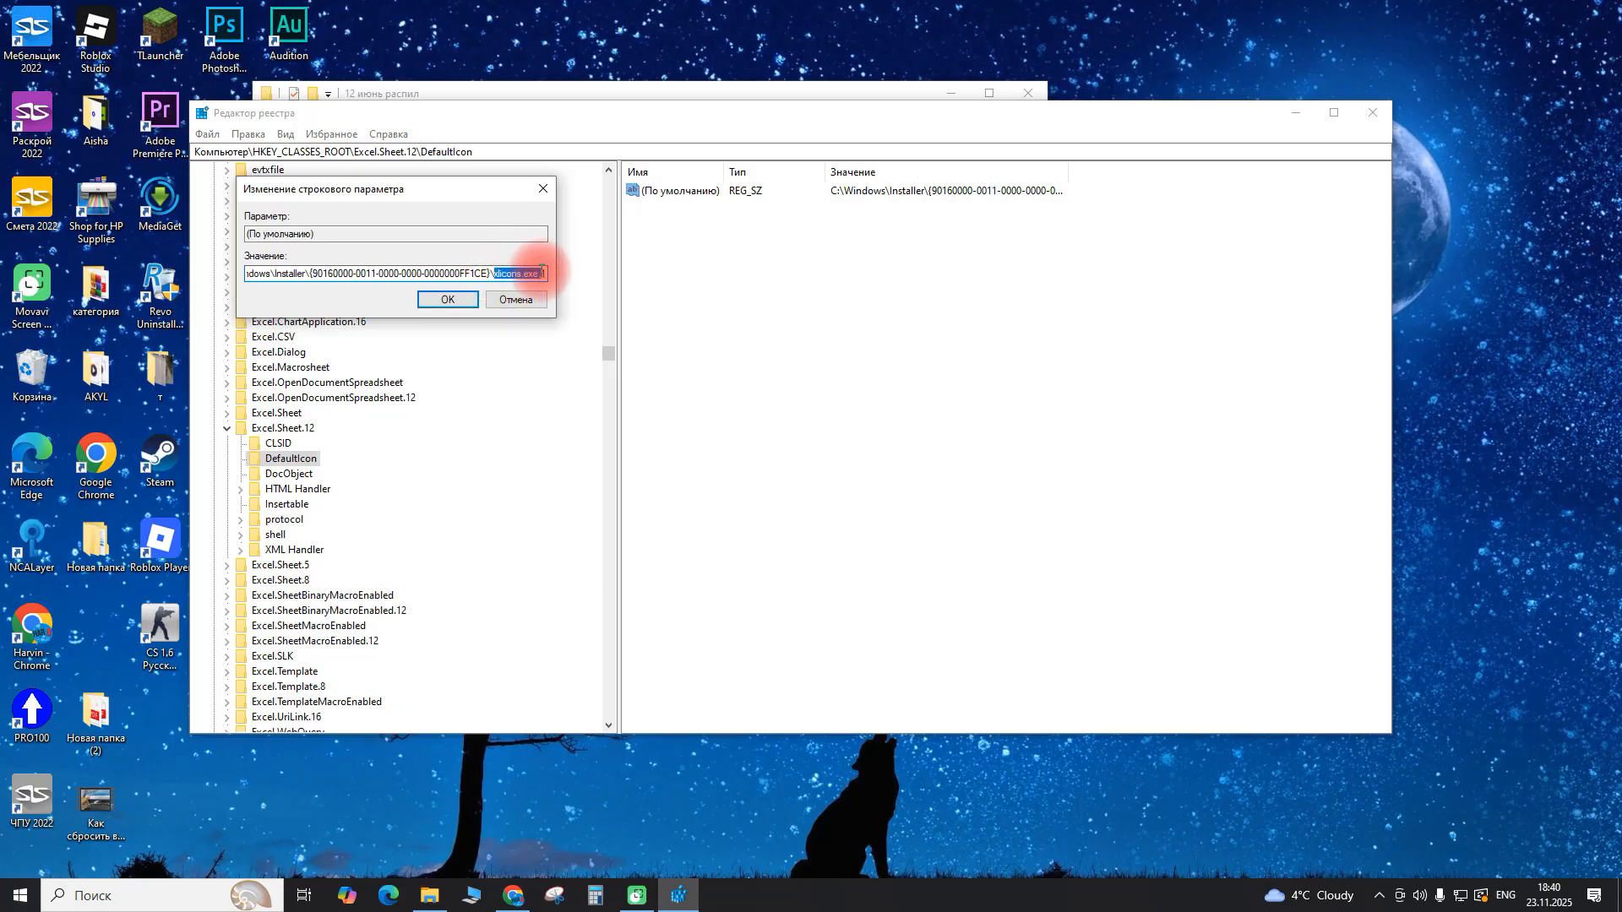
pyautogui.rightClick(528, 275)
pyautogui.click(549, 325)
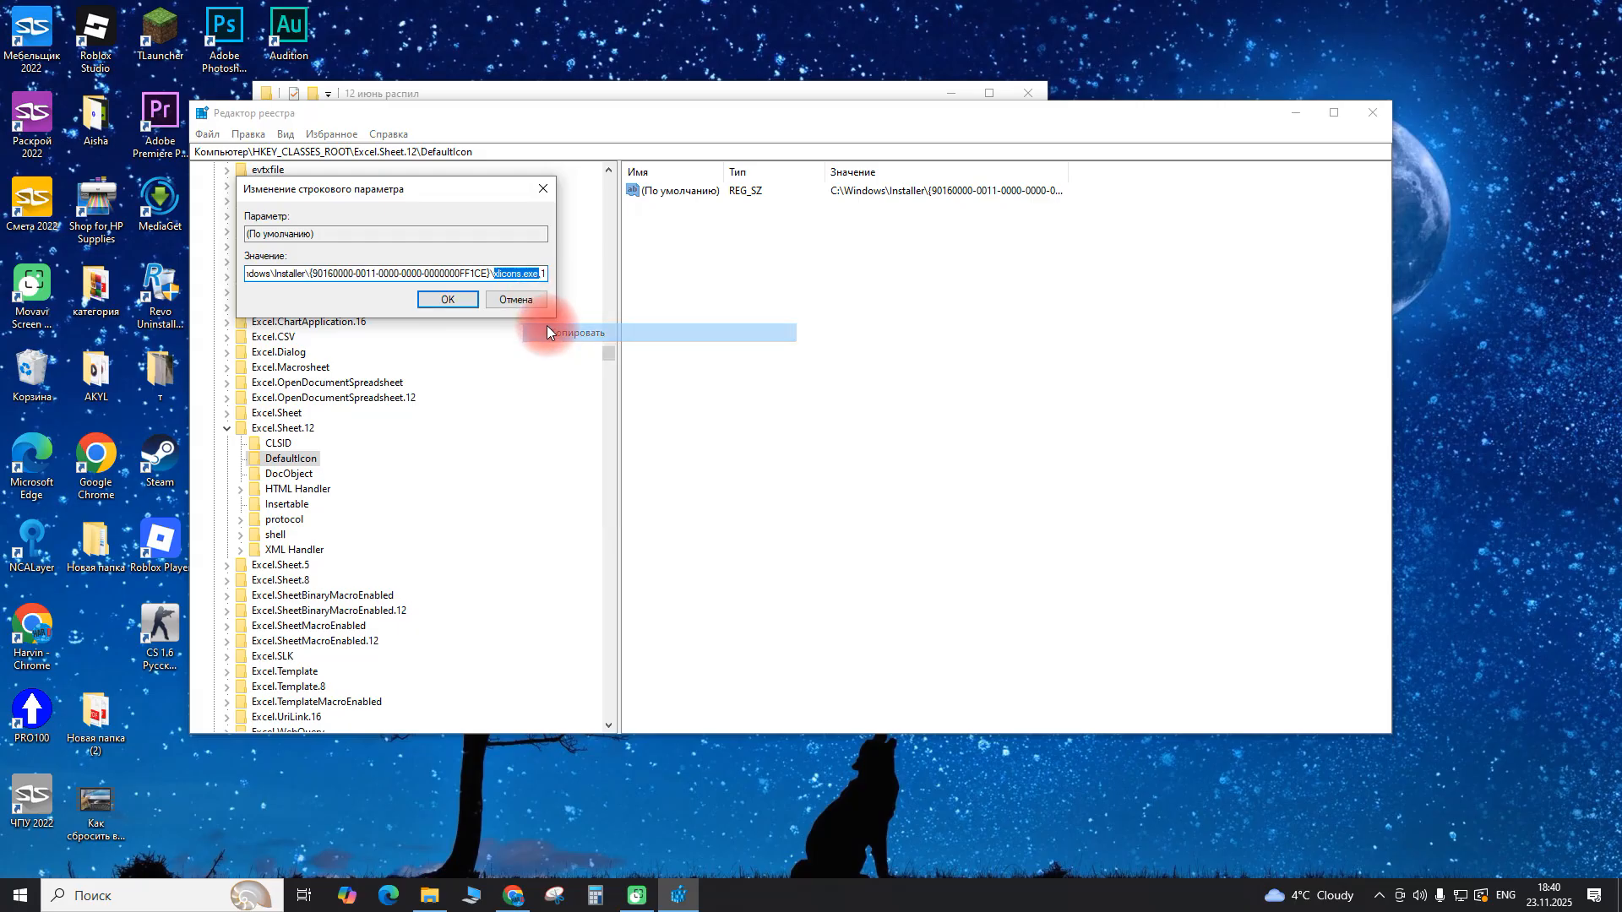
# Switch to File Explorer, open C:\Program Files (x86)\Microsoft Office\Office16, and select the XLICONS application file.
pyautogui.click(429, 896)
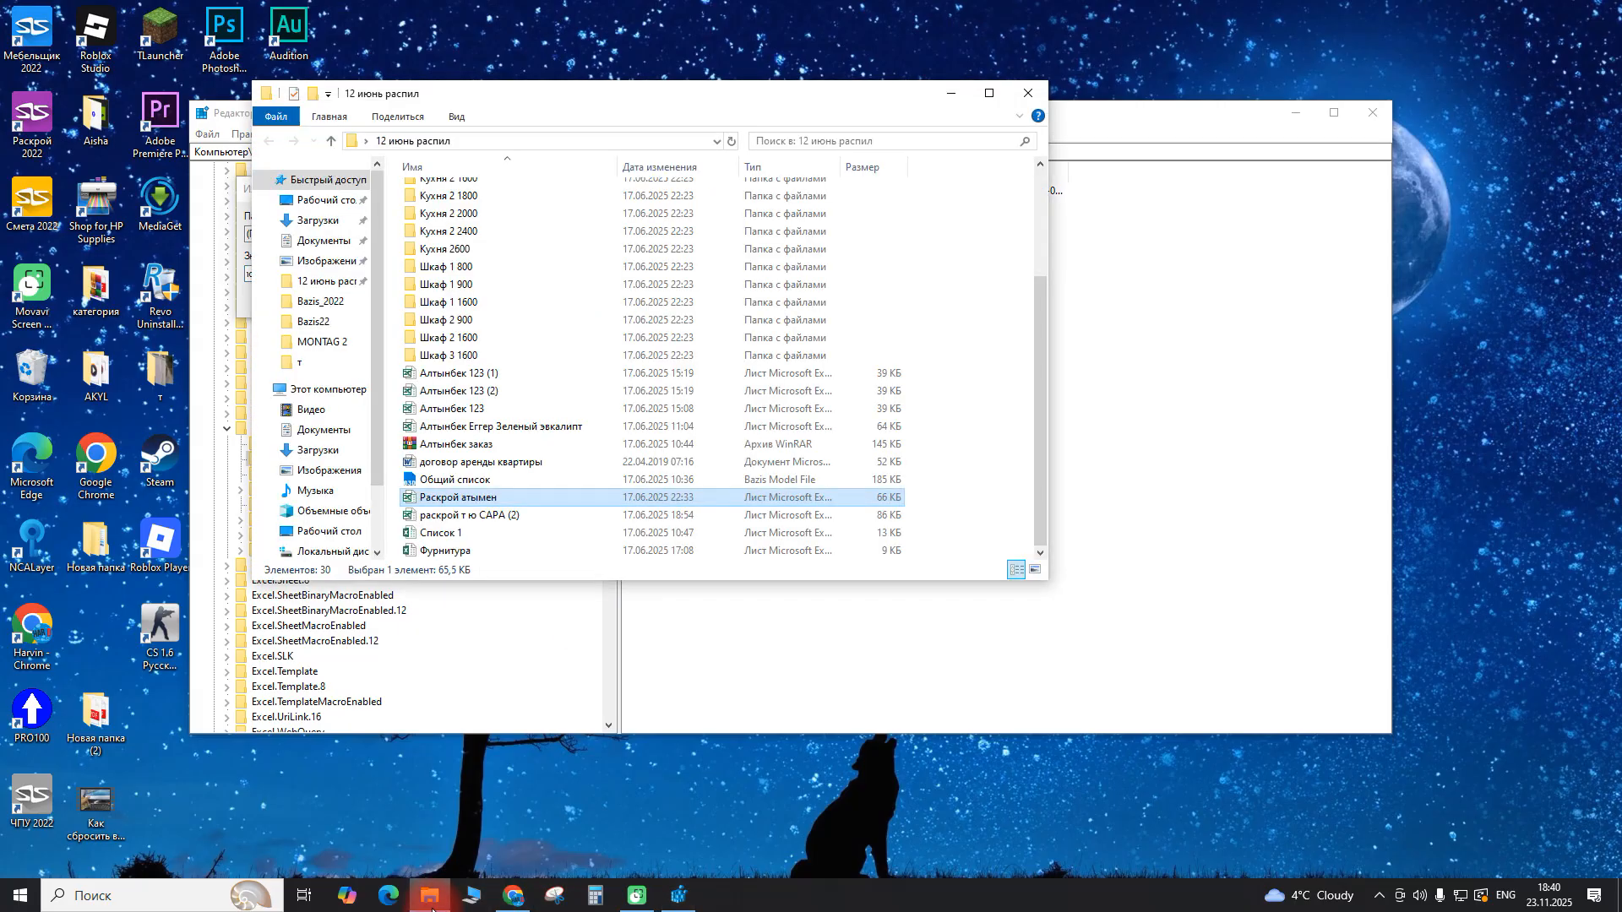
pyautogui.click(332, 550)
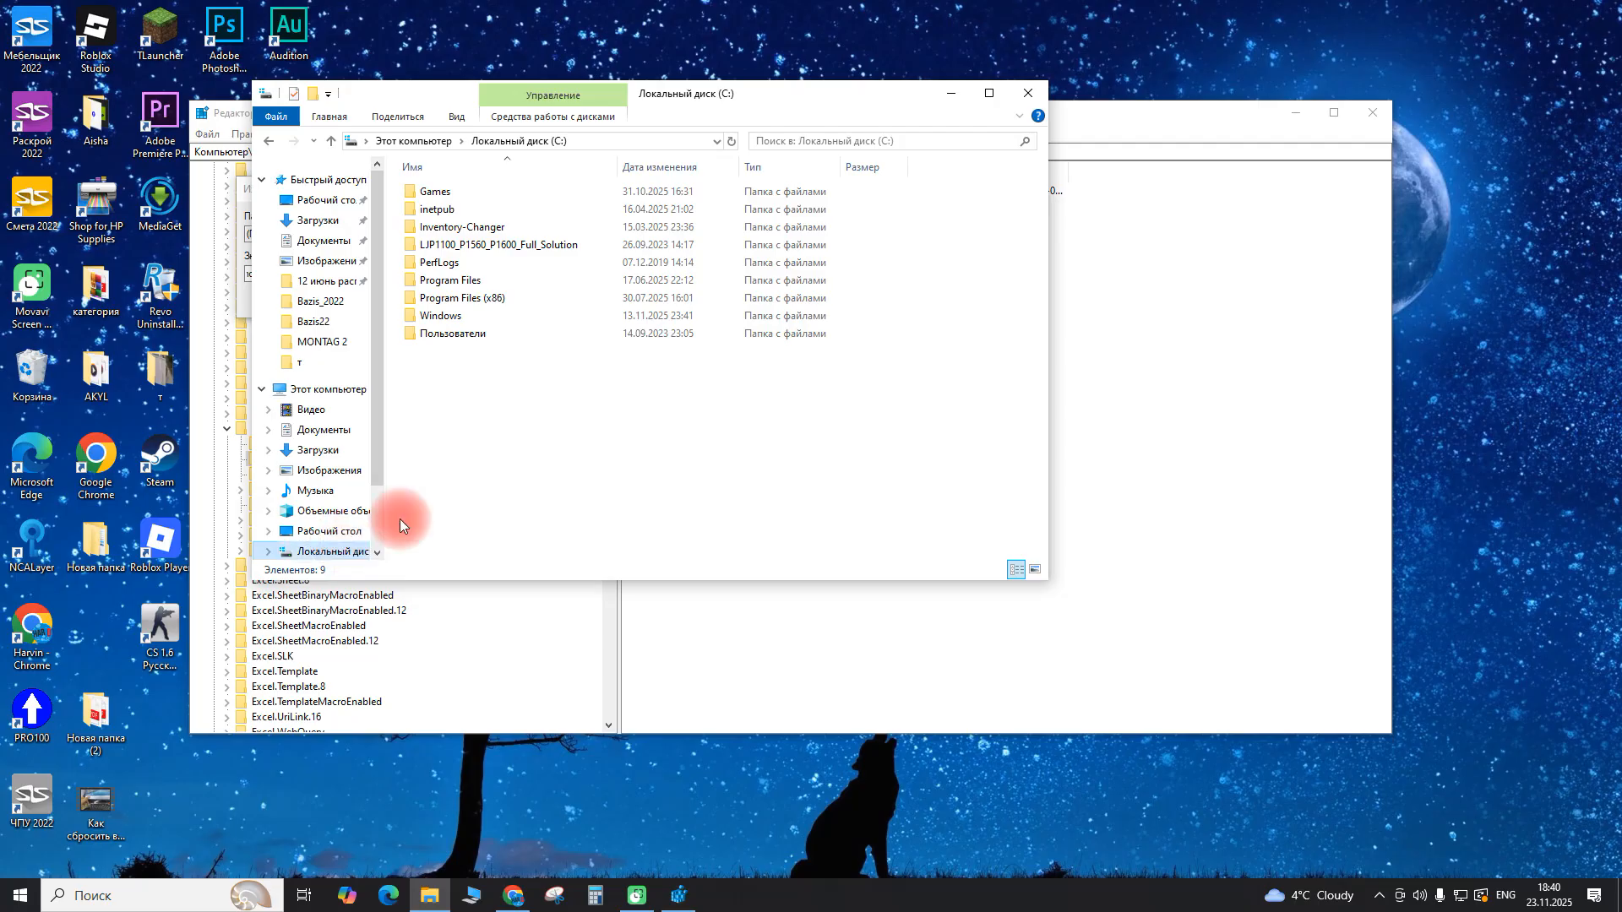
pyautogui.doubleClick(471, 300)
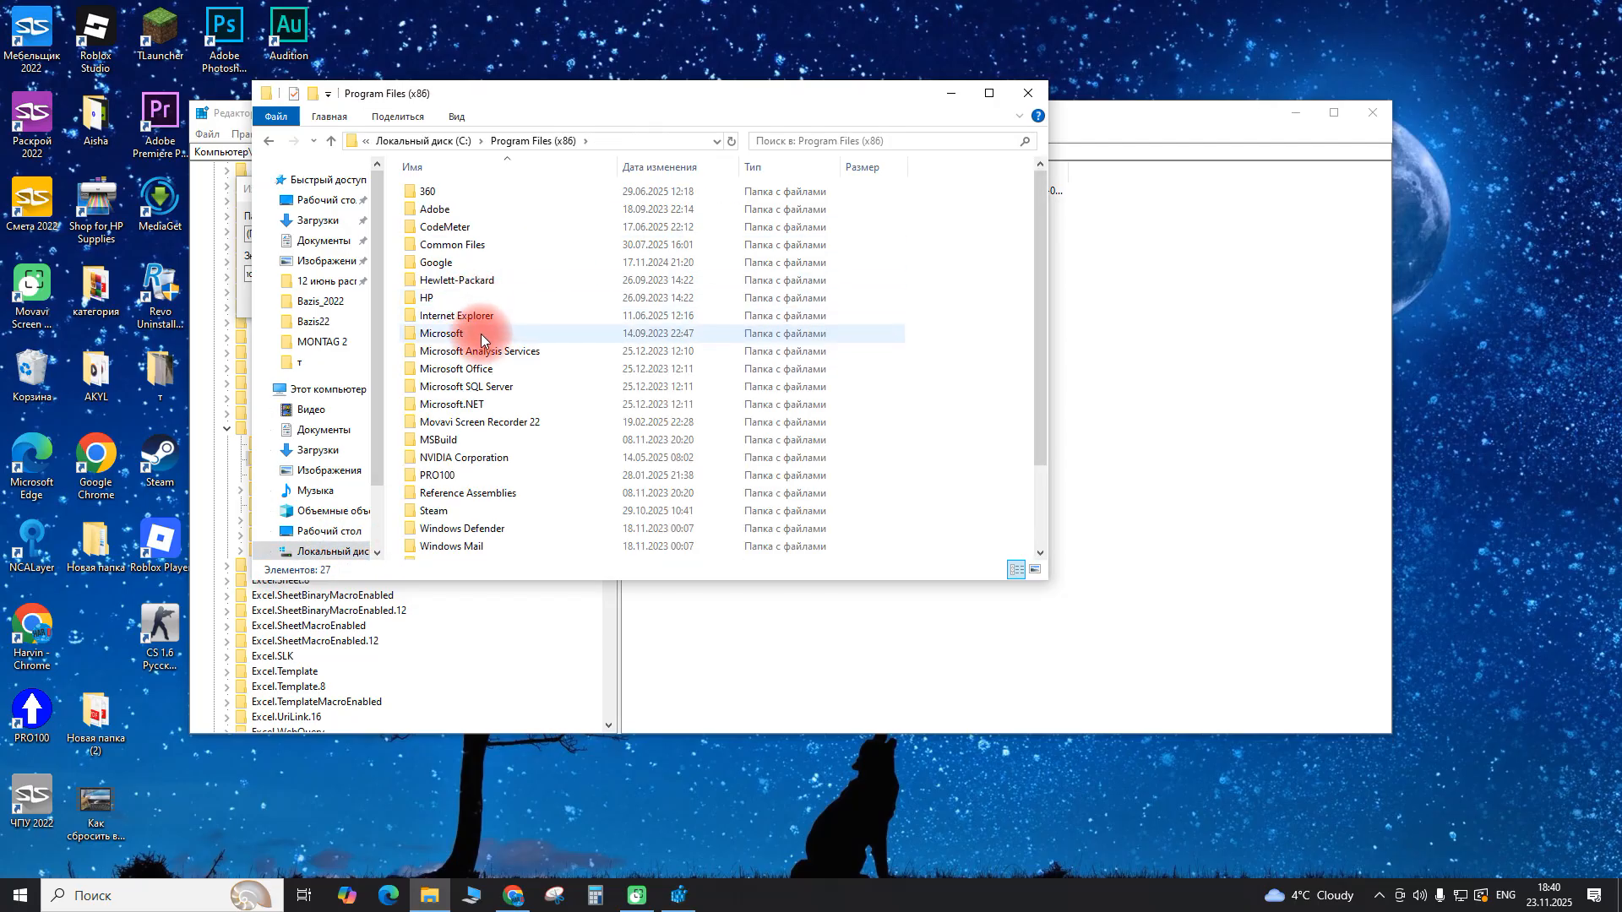
pyautogui.doubleClick(470, 374)
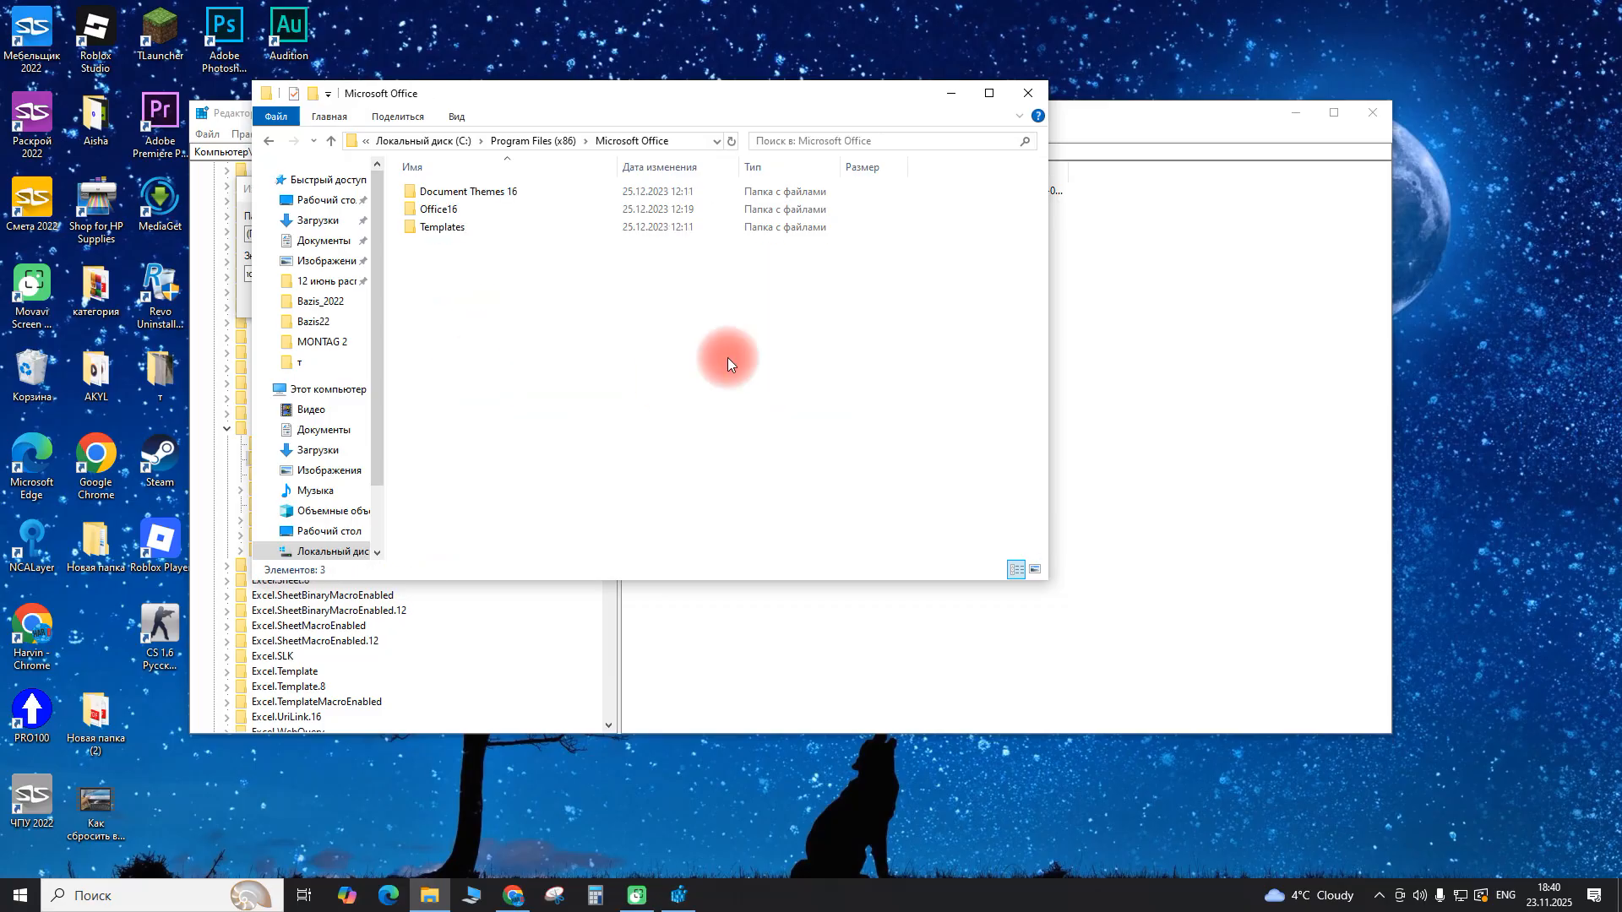
pyautogui.doubleClick(477, 212)
pyautogui.moveTo(1040, 211); pyautogui.dragTo(1043, 539)
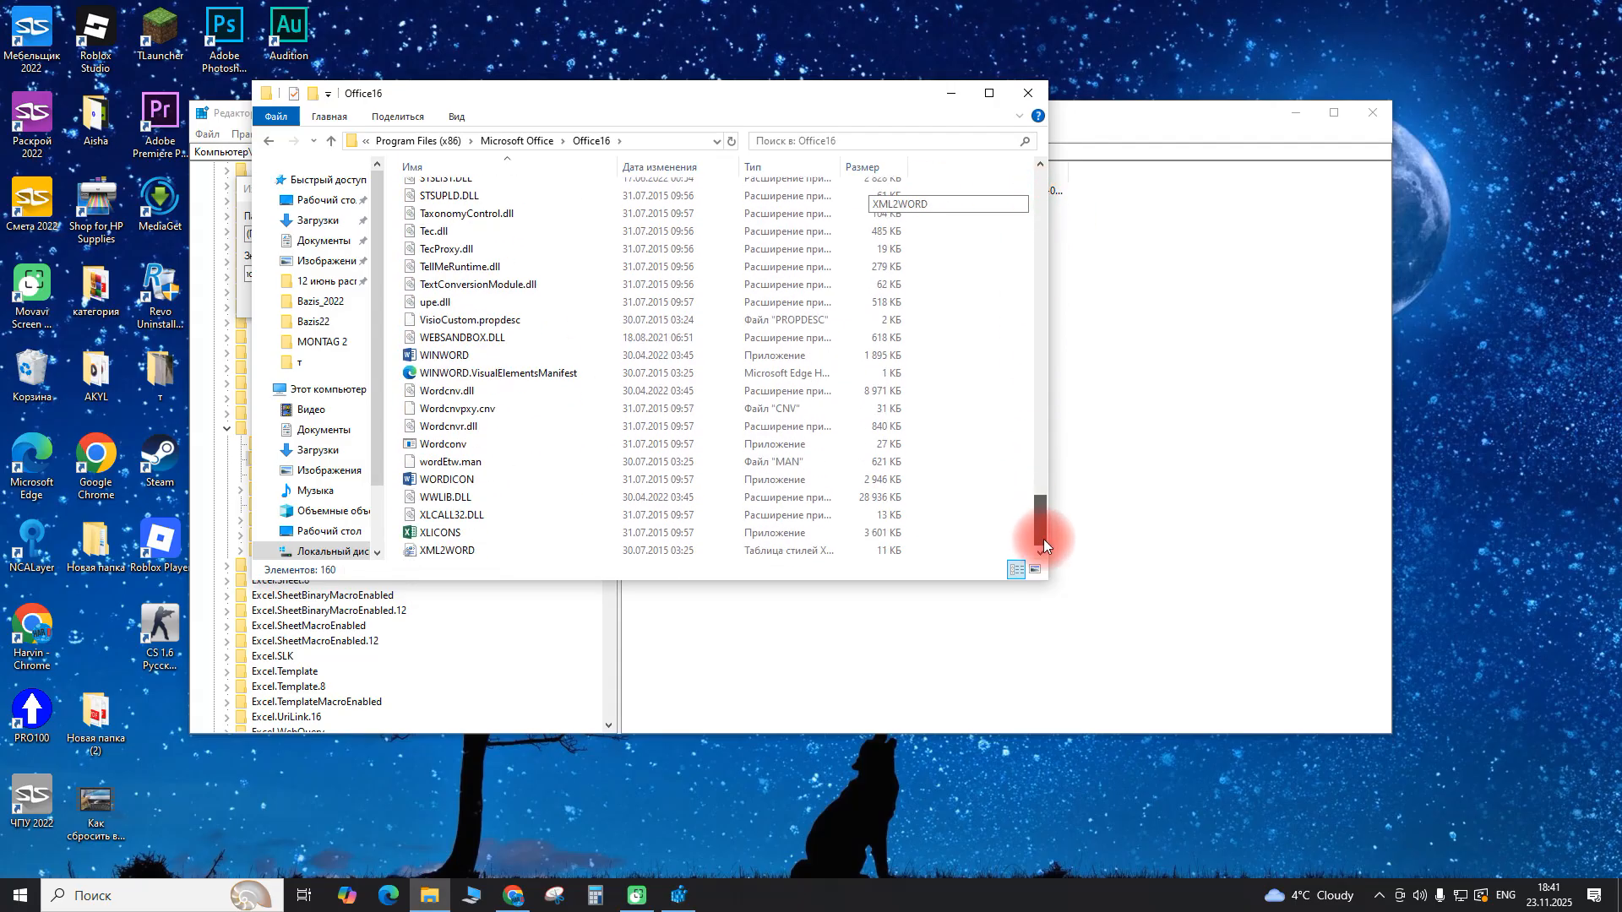
pyautogui.click(445, 530)
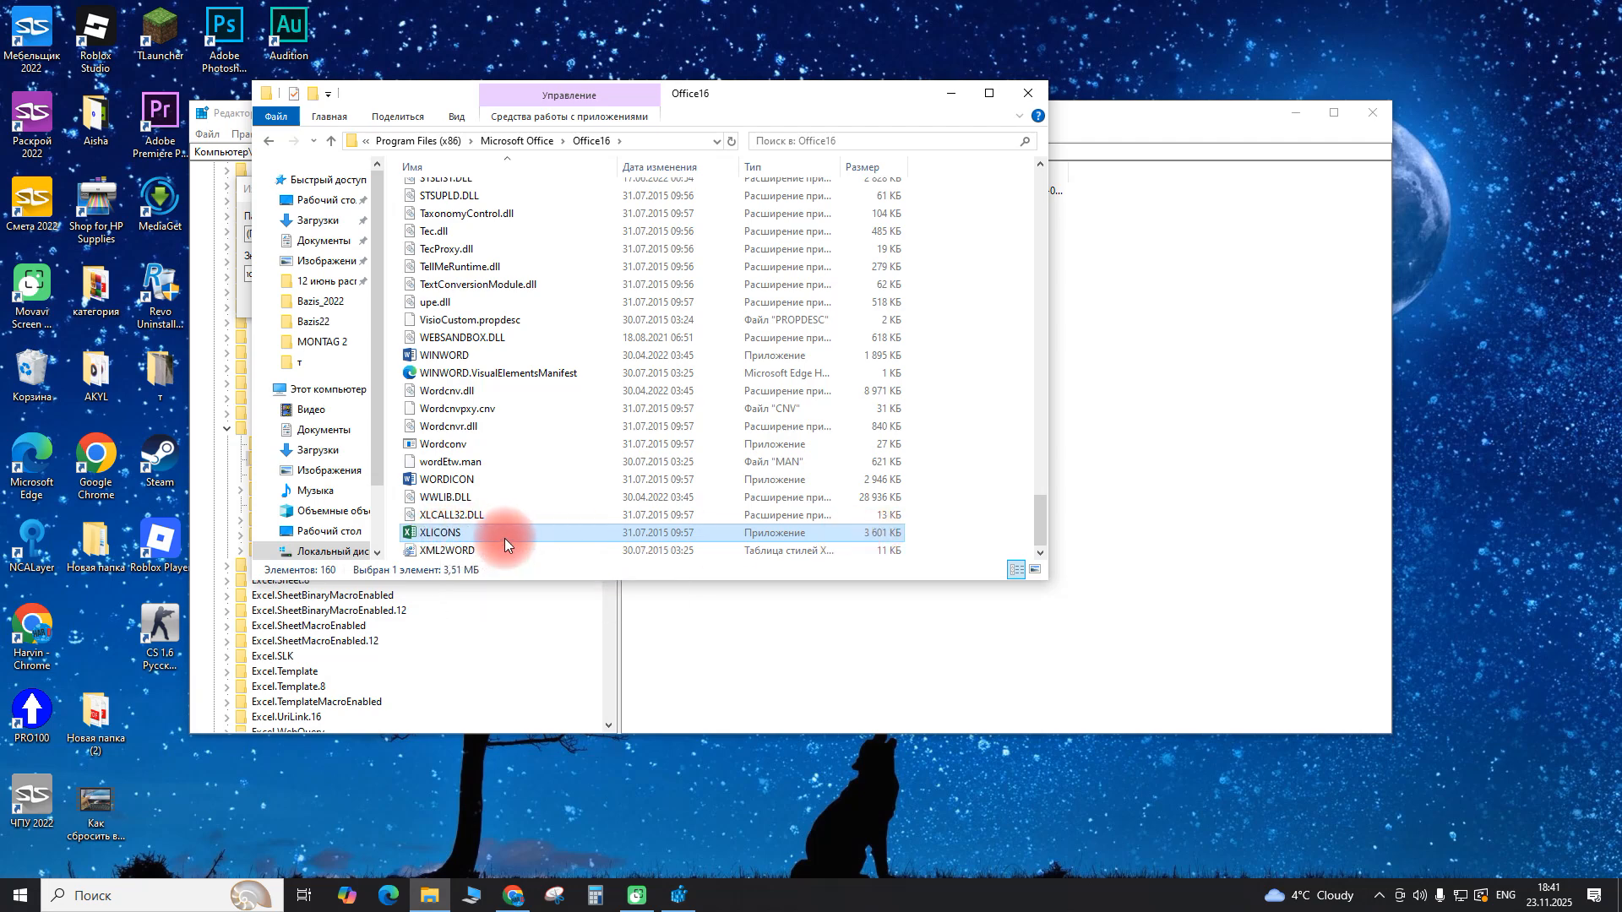
# Copy the Office16 folder path and replace the default value's data with C:\Program Files (x86)\Microsoft Office\Office16\.
pyautogui.click(636, 145)
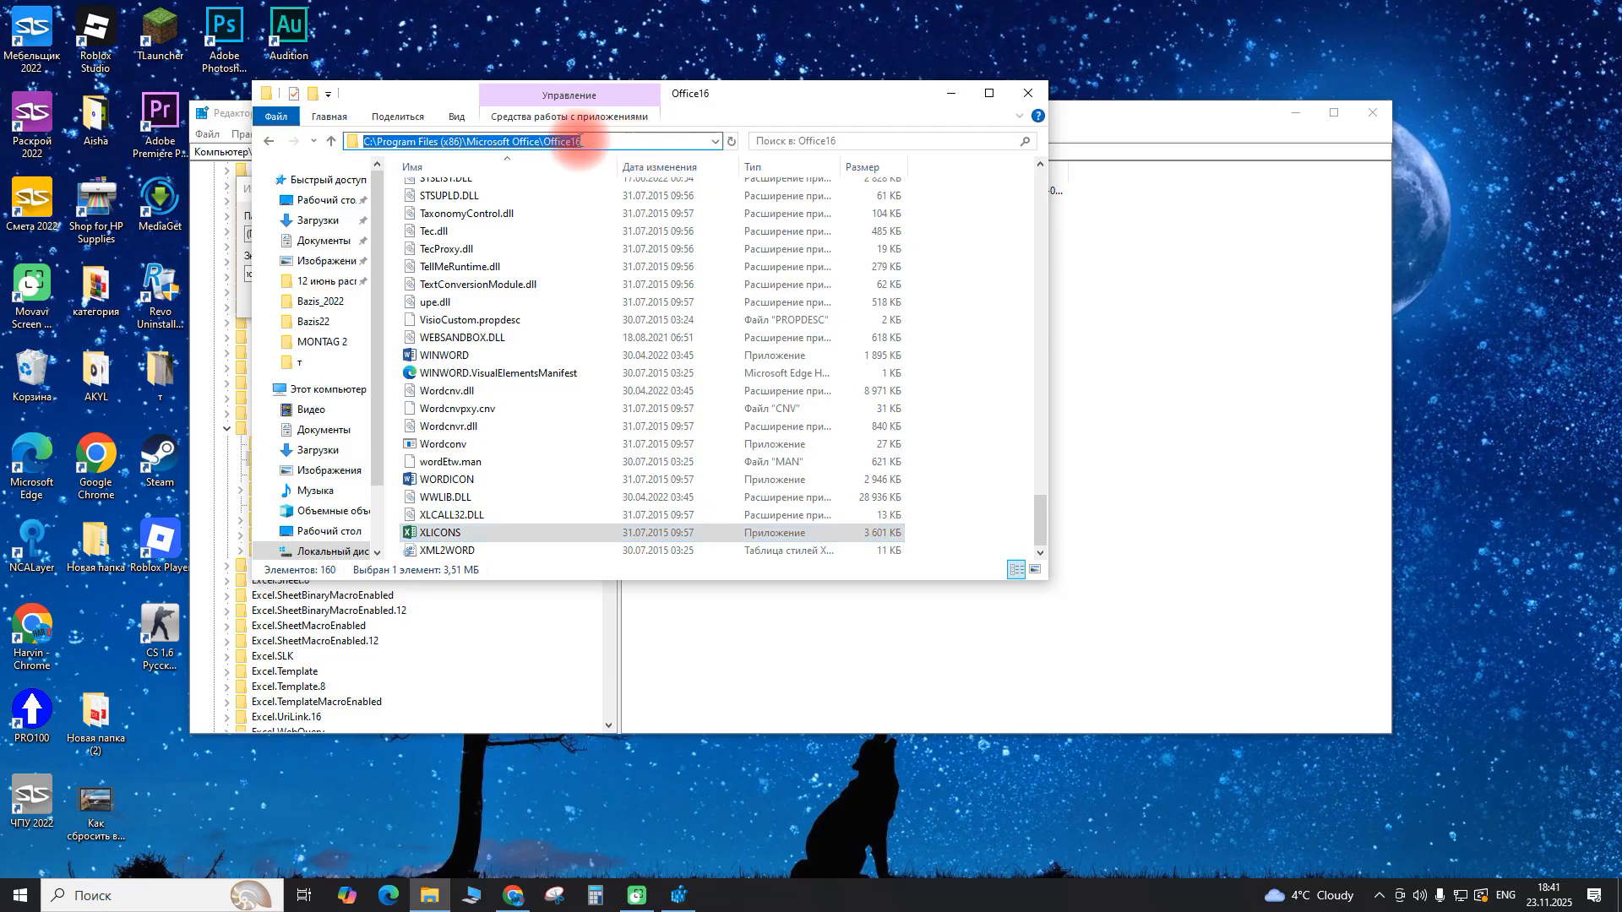
pyautogui.rightClick(557, 143)
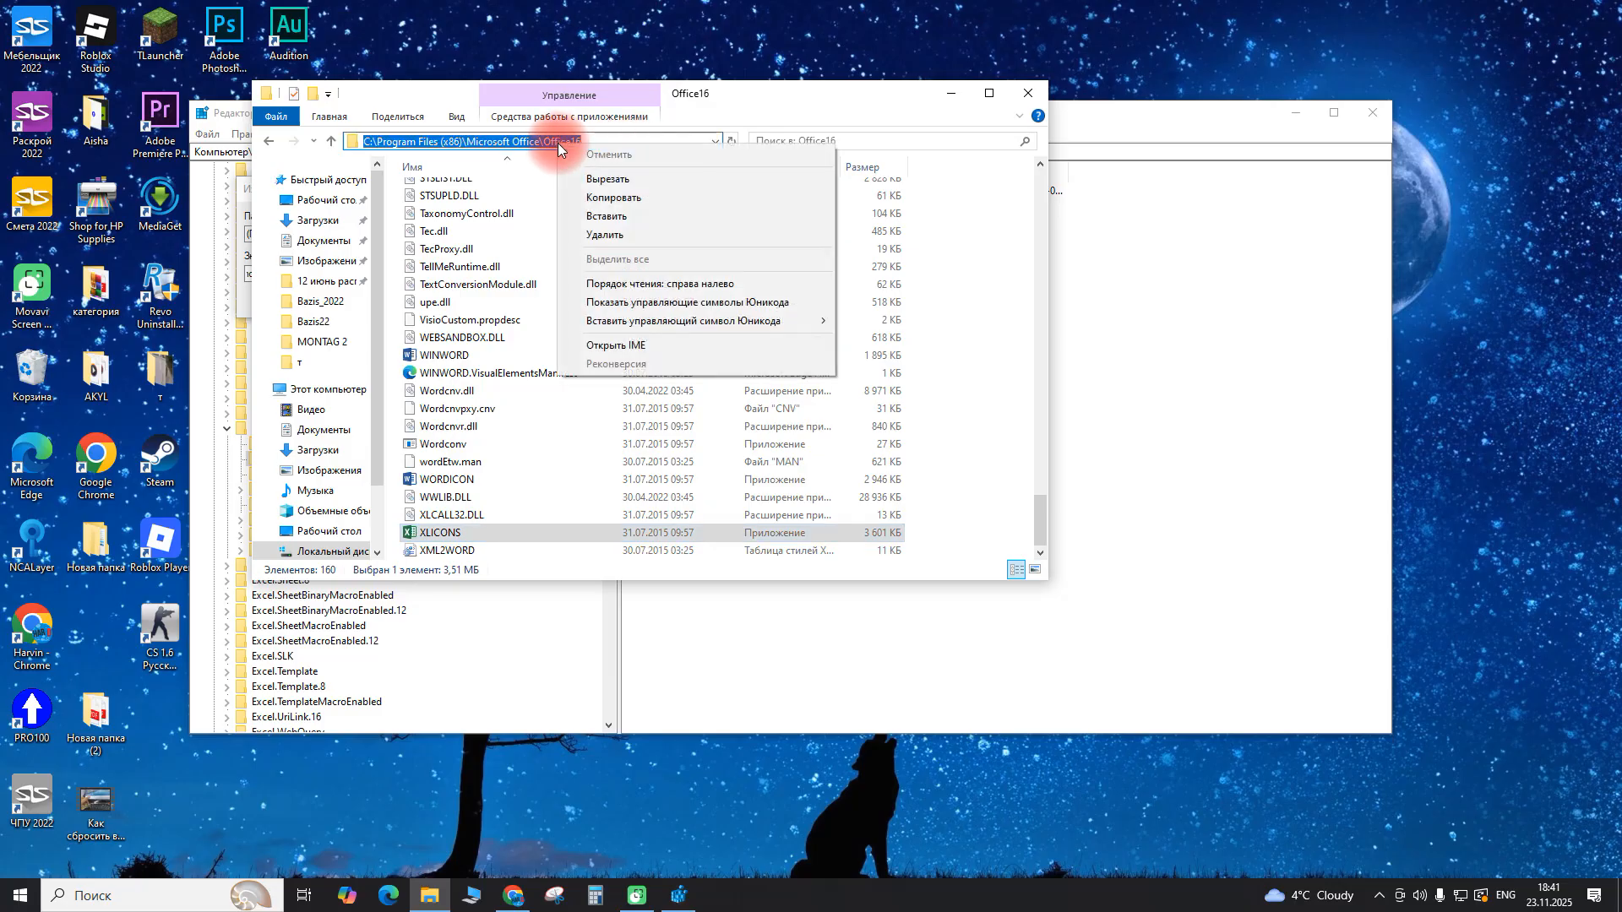
pyautogui.click(583, 187)
pyautogui.click(899, 691)
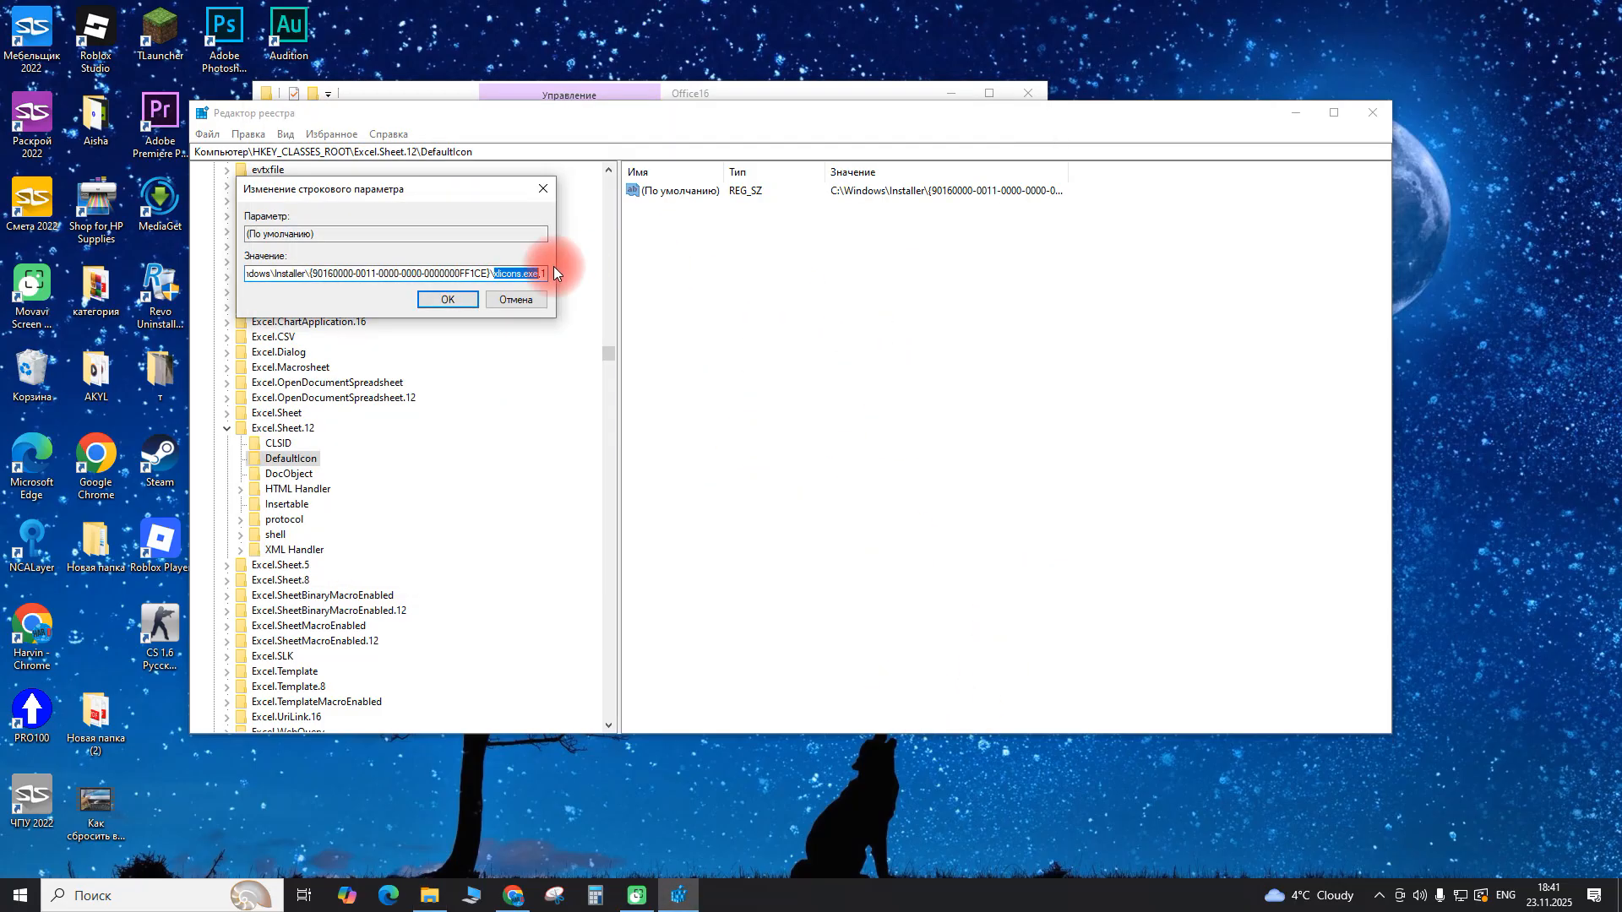
pyautogui.click(489, 272)
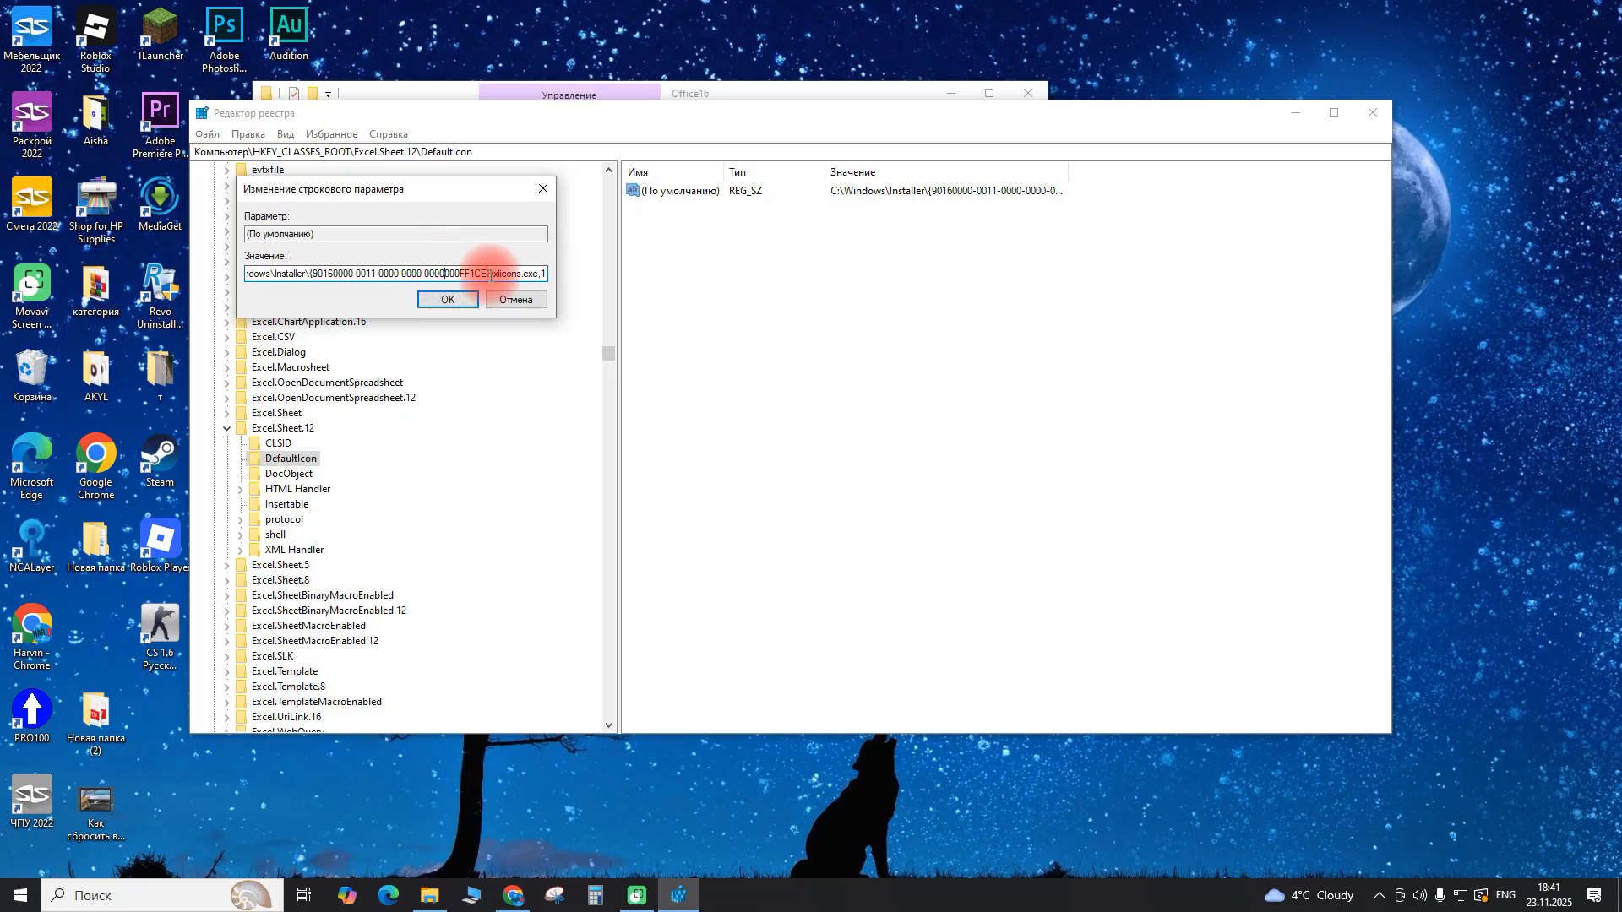
pyautogui.doubleClick(490, 275)
pyautogui.hotkey('ctrl', 'v')
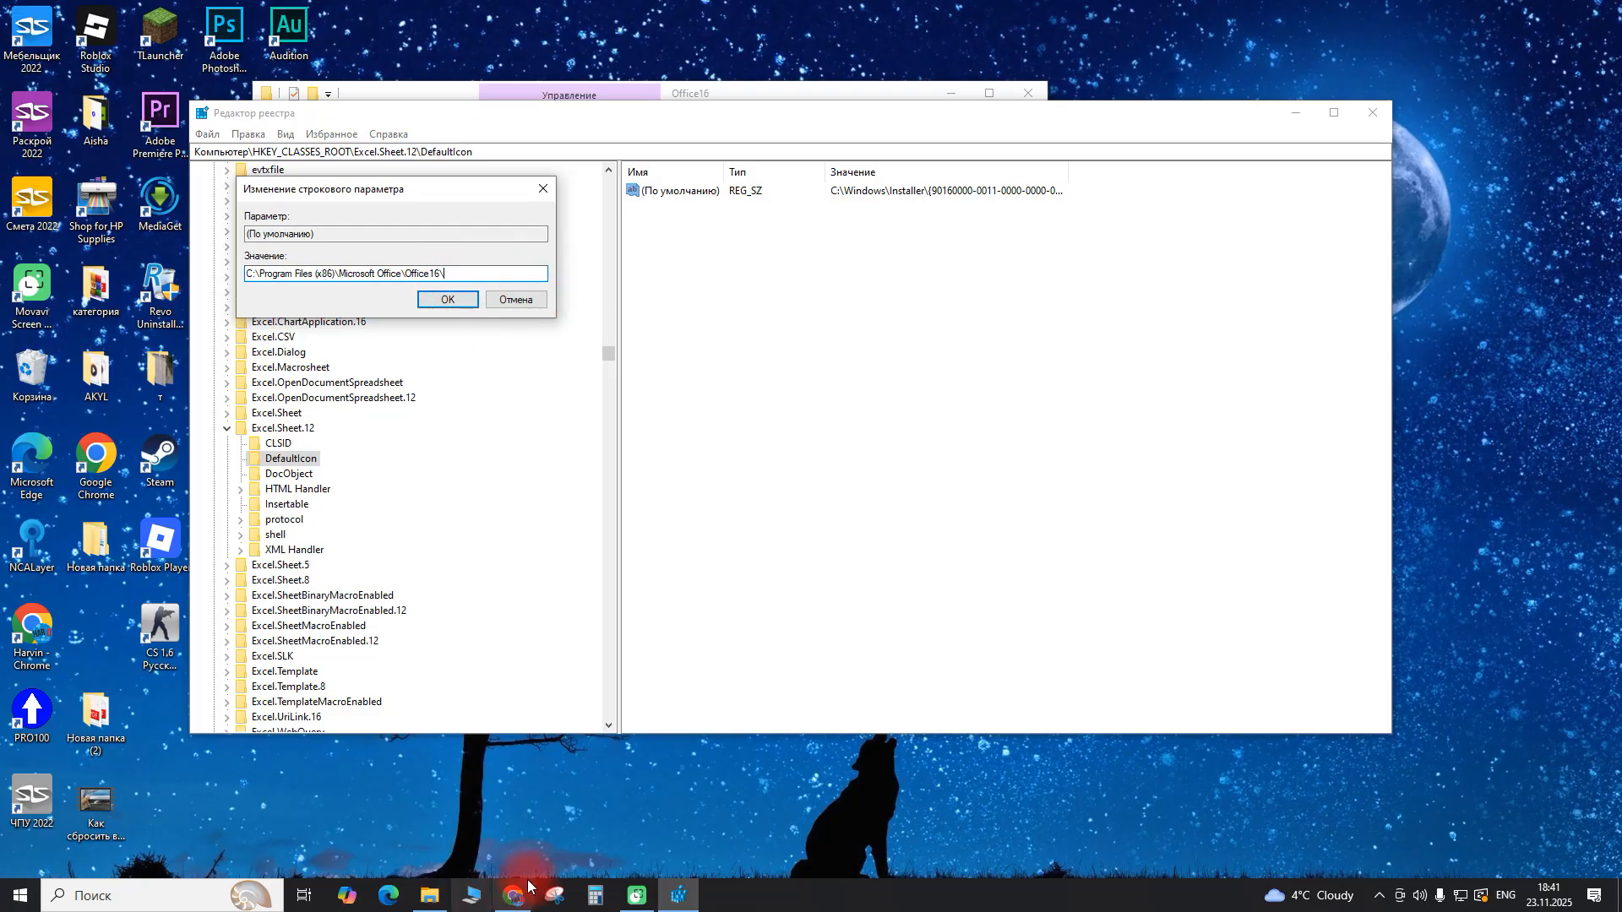
# Copy the XLICONS file name from File Explorer and append XLICONS.exe to the path in the default value's data.
pyautogui.click(430, 896)
pyautogui.click(439, 536)
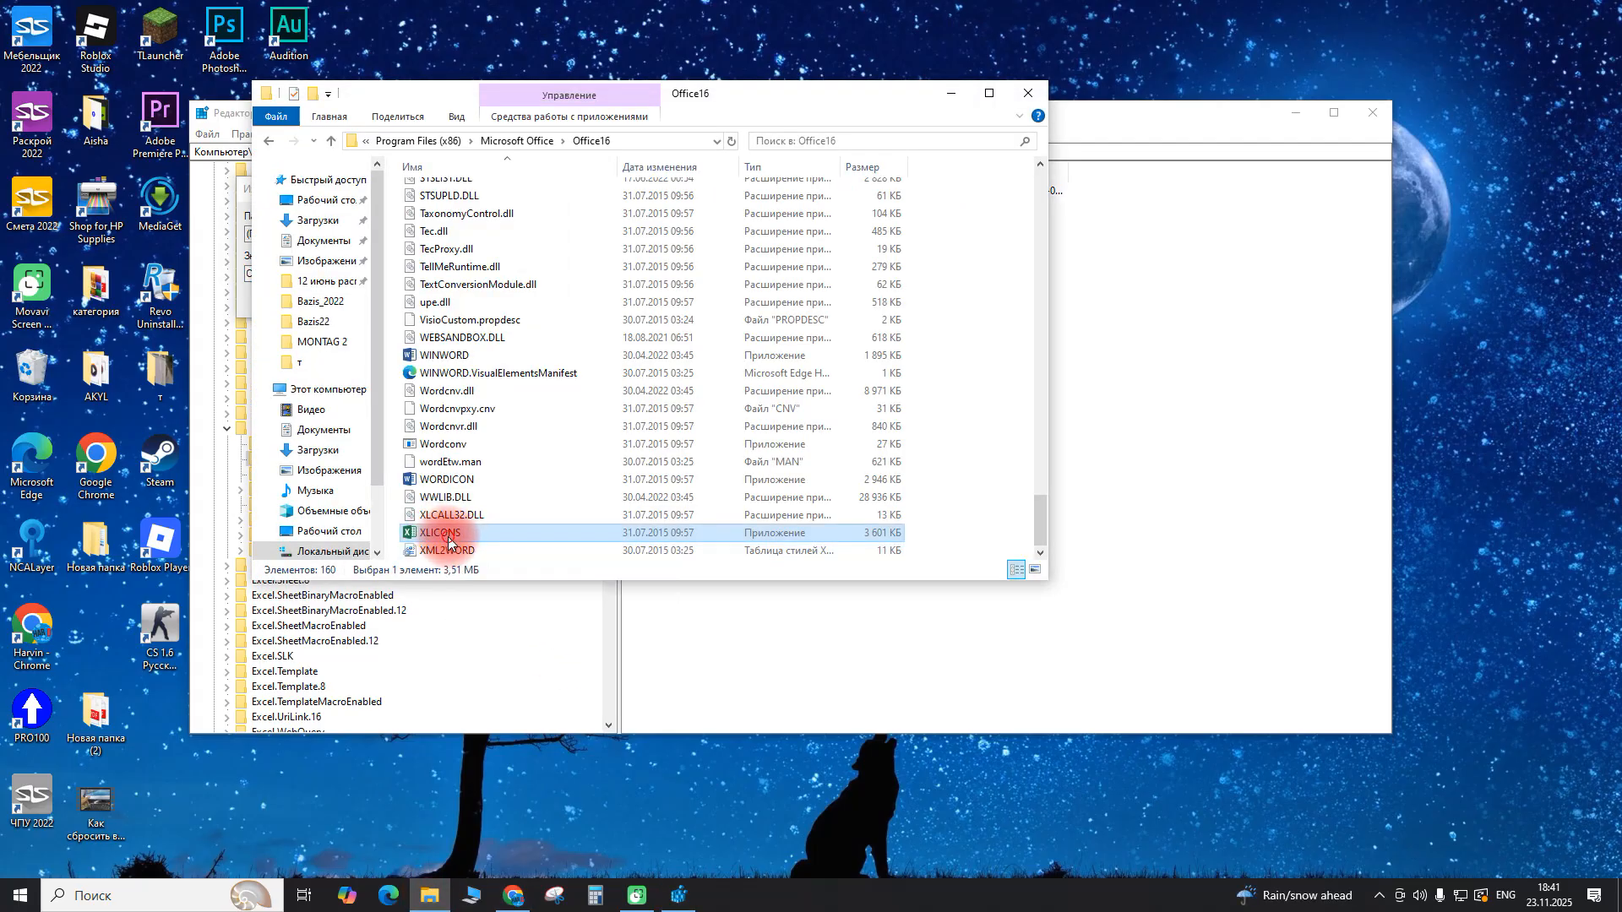
pyautogui.rightClick(447, 542)
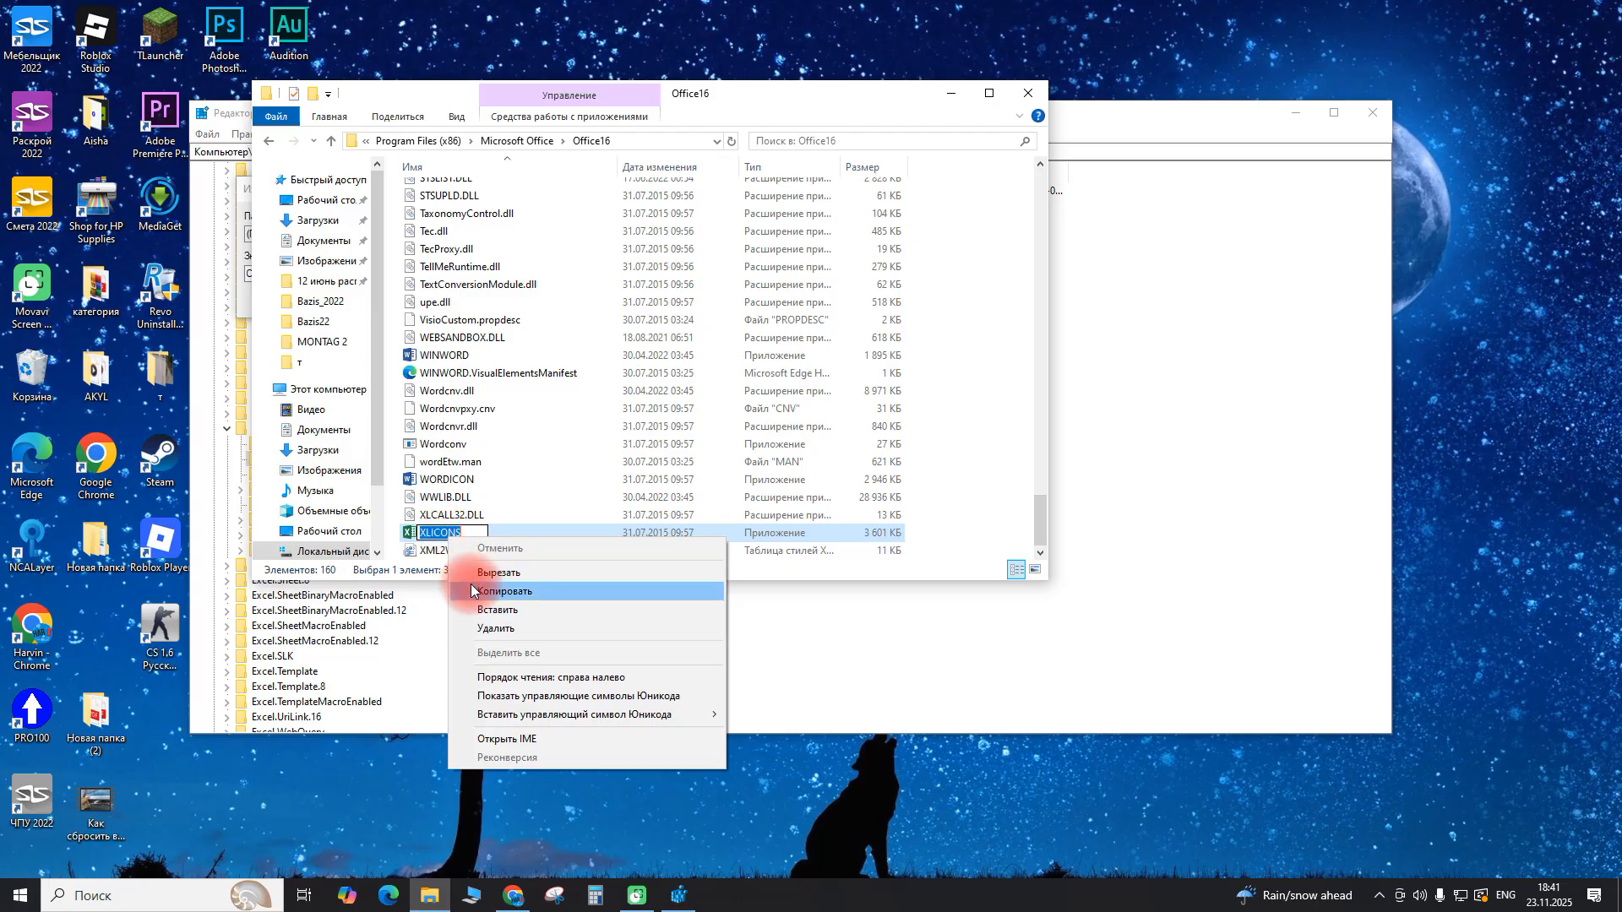
pyautogui.click(497, 580)
pyautogui.click(678, 896)
pyautogui.click(465, 271)
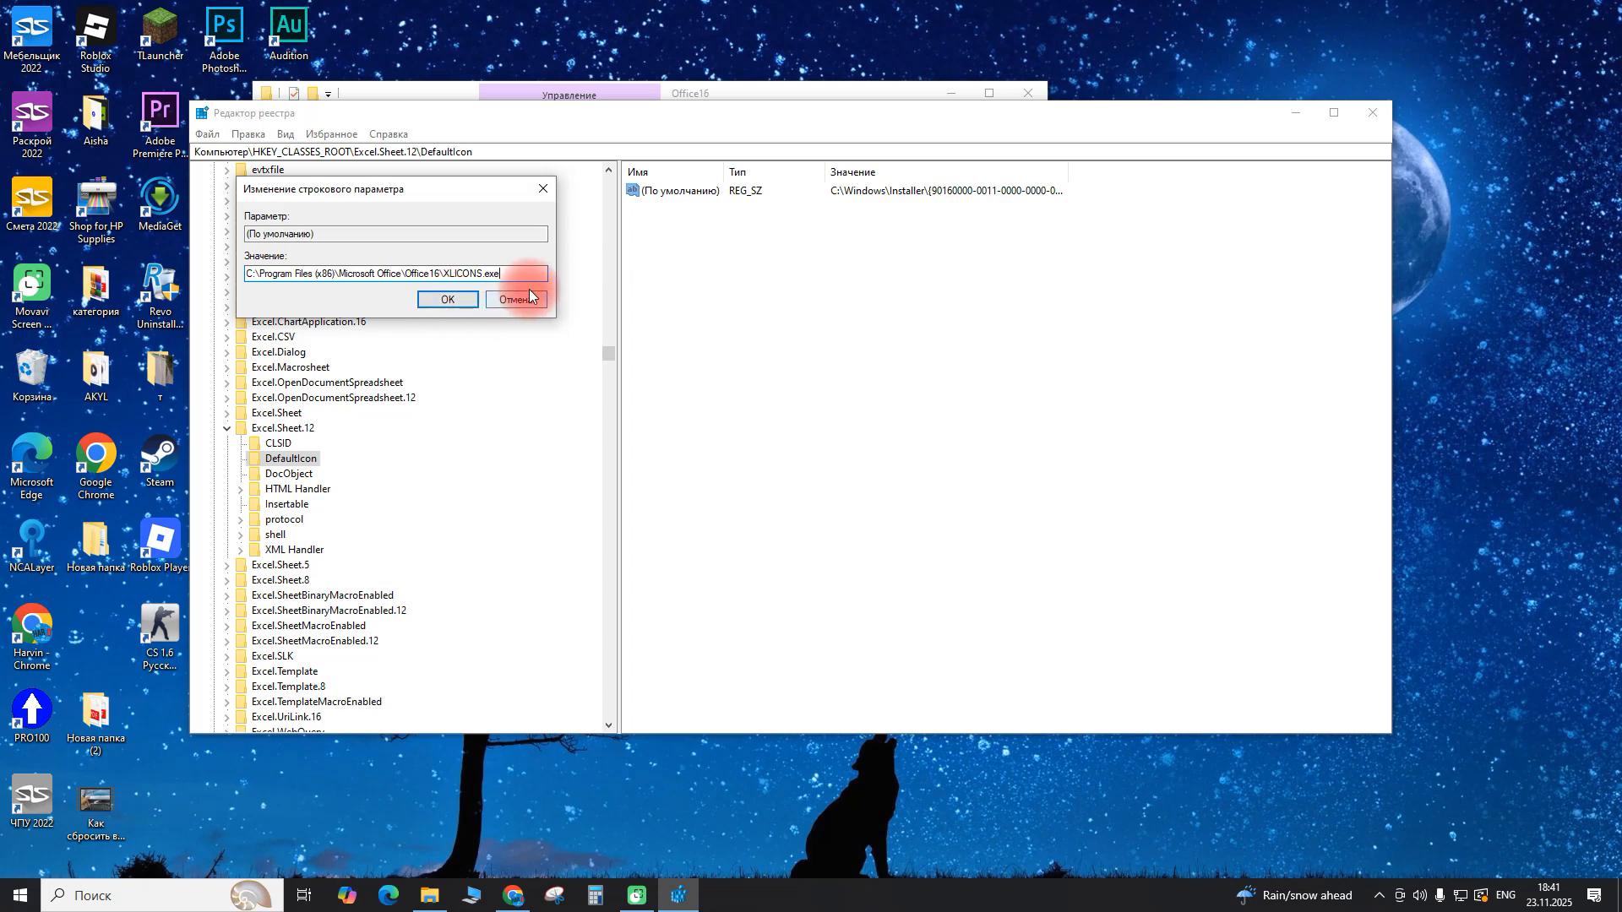
# Copy the complete path C:\Program Files (x86)\Microsoft Office\Office16\XLICONS.exe and cancel editing the default value.
pyautogui.moveTo(520, 272); pyautogui.dragTo(189, 252)
pyautogui.rightClick(266, 276)
pyautogui.click(295, 327)
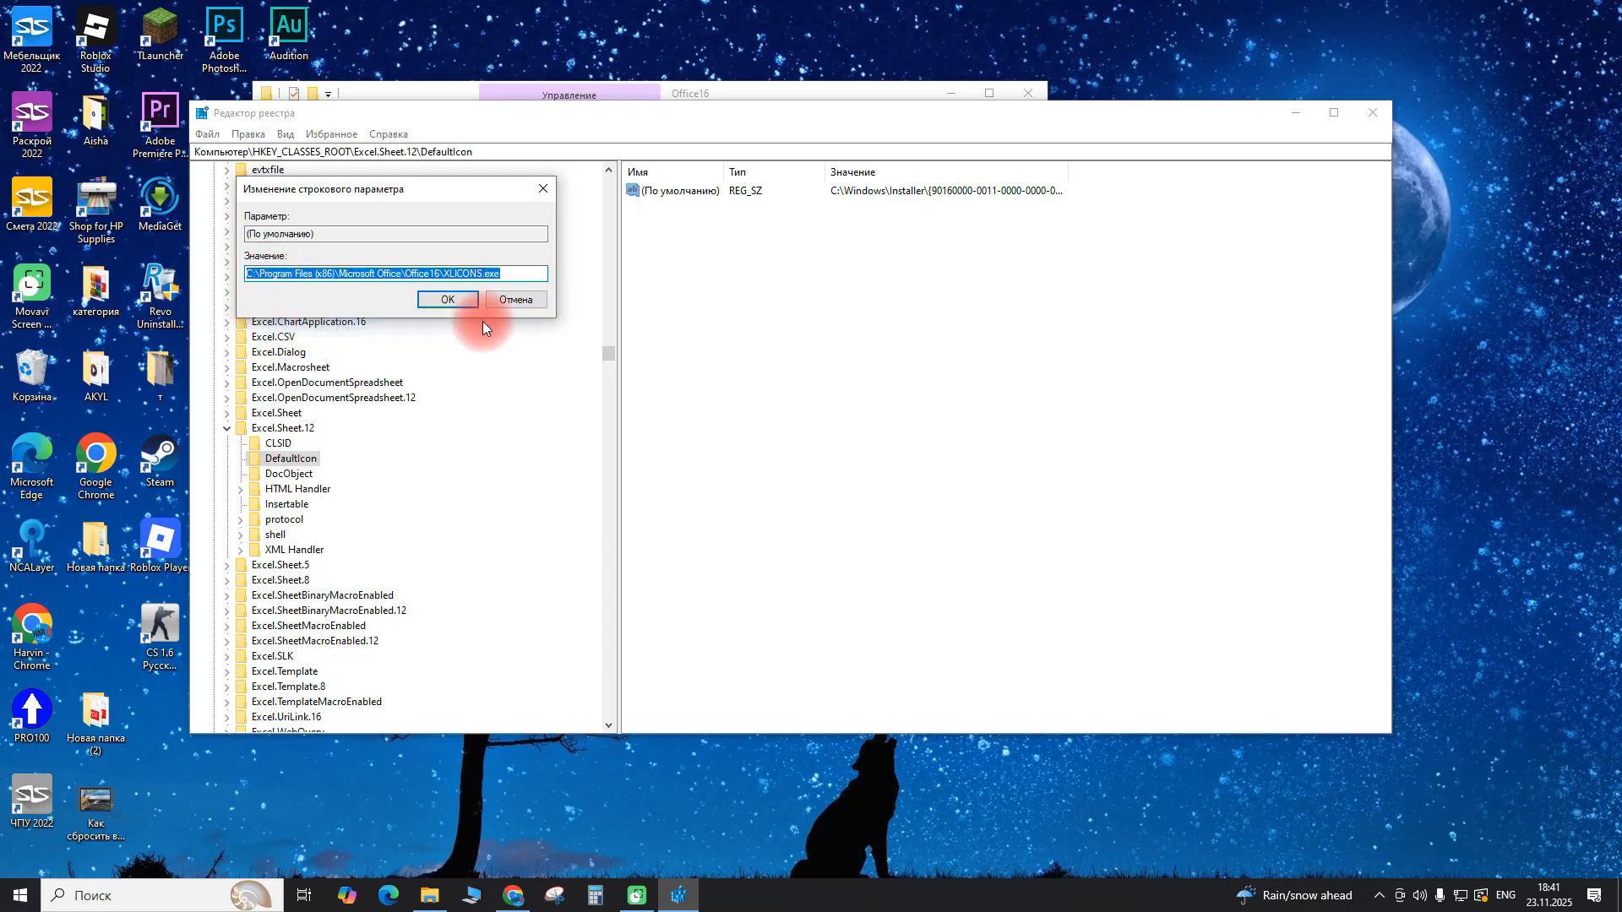
pyautogui.click(540, 299)
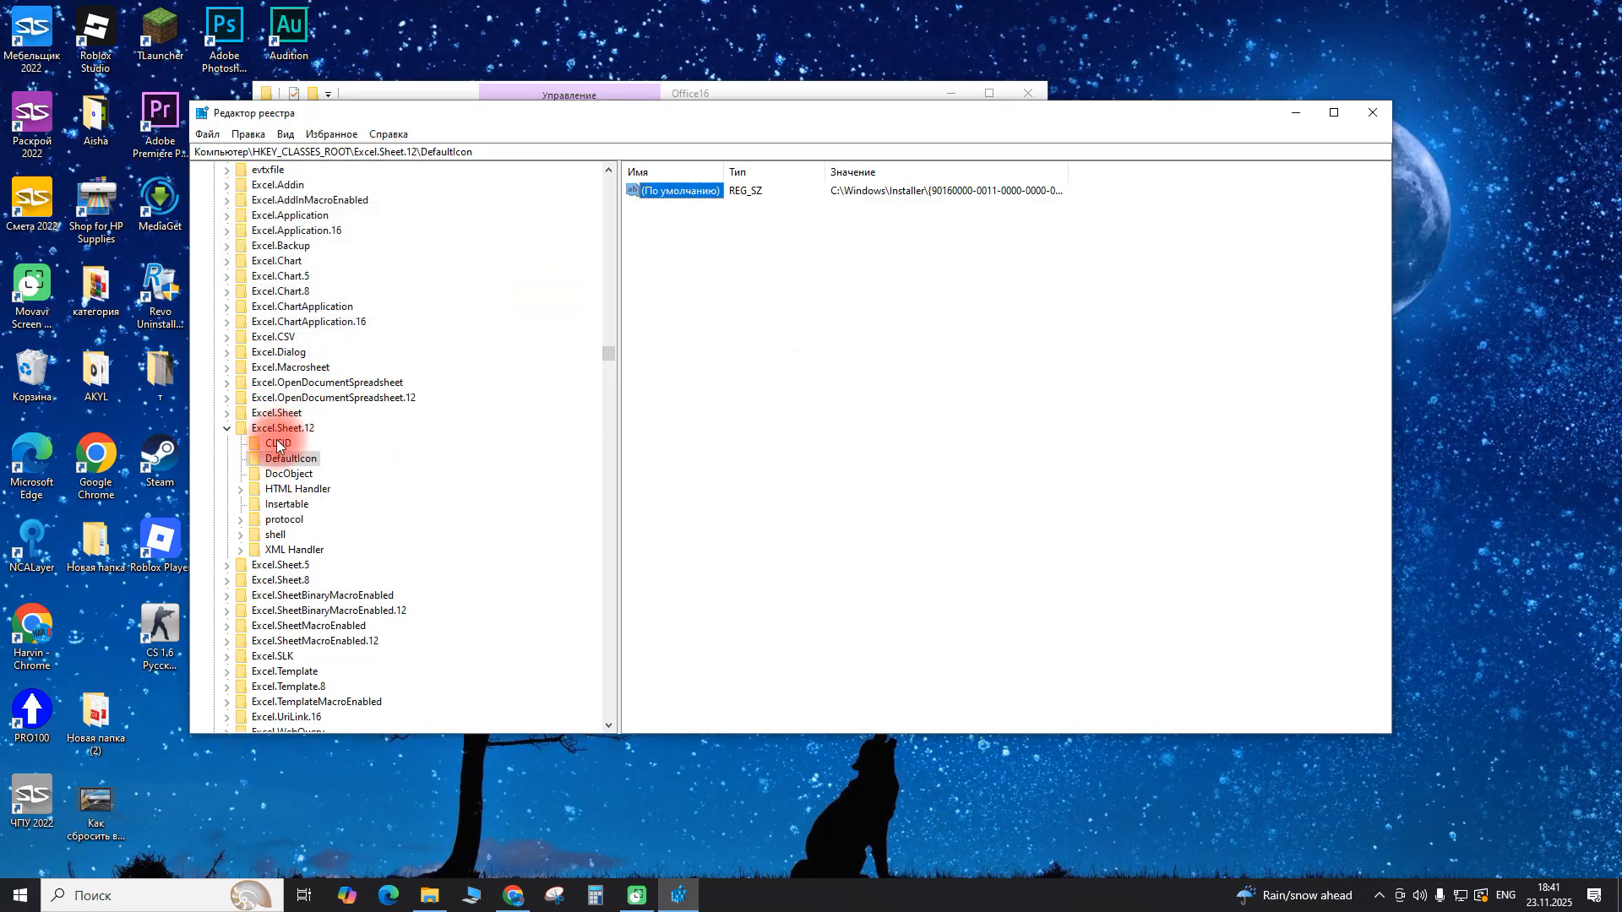
# Collapse the Excel.Sheet.12 key, look through the neighbouring Excel keys, and expand Excel.Backup.
pyautogui.click(226, 429)
pyautogui.scroll(1, 280, 187)
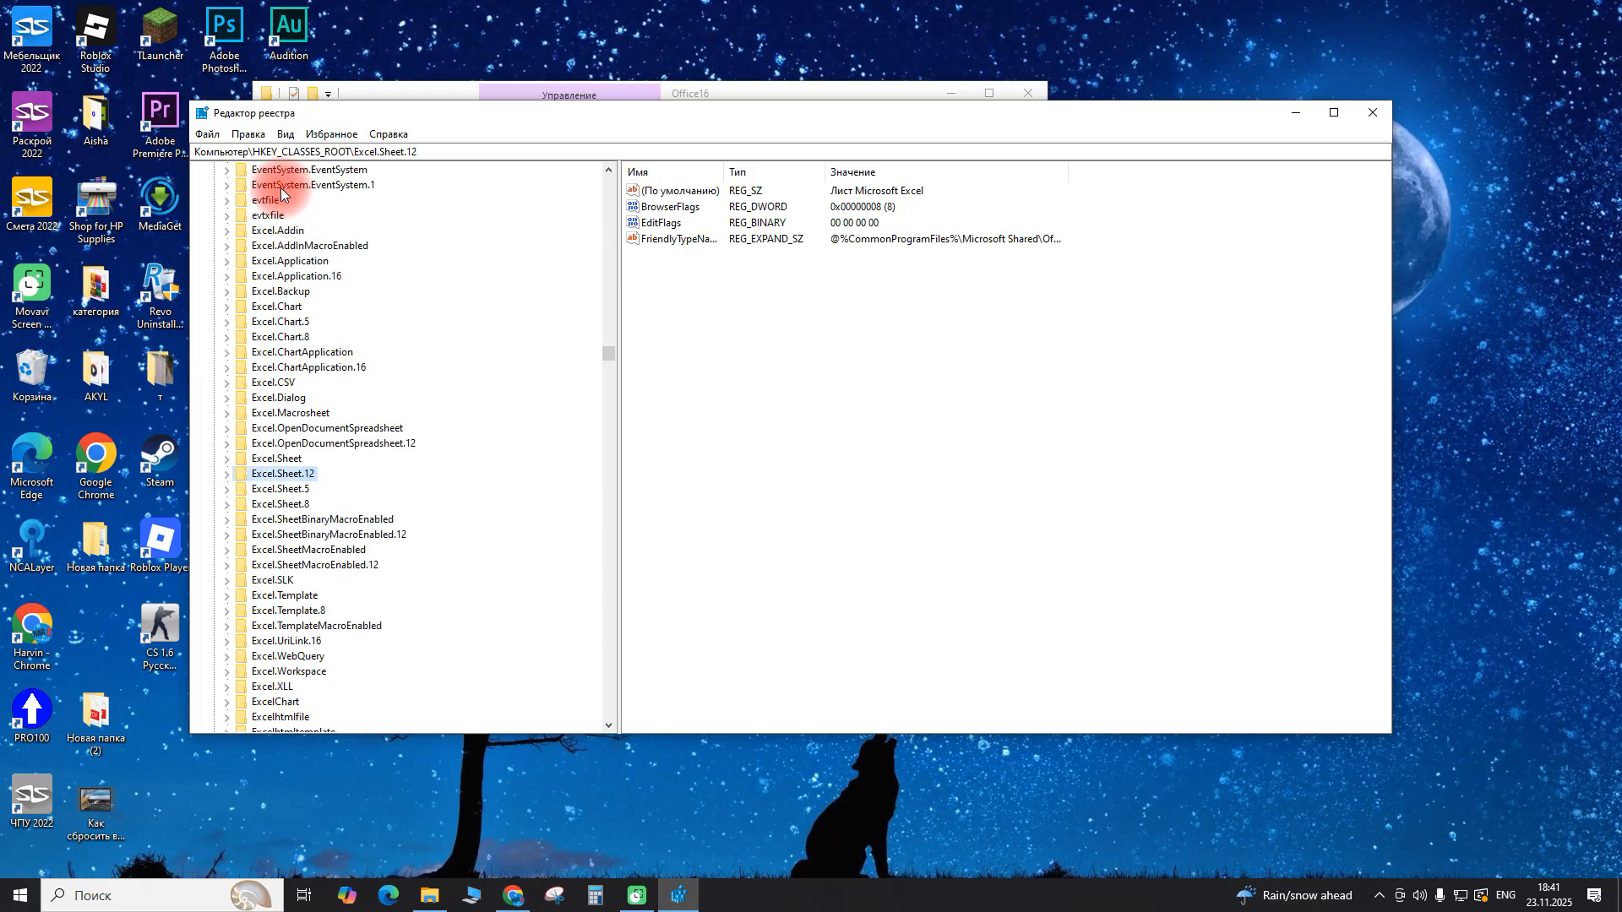
pyautogui.scroll(-2, 275, 499)
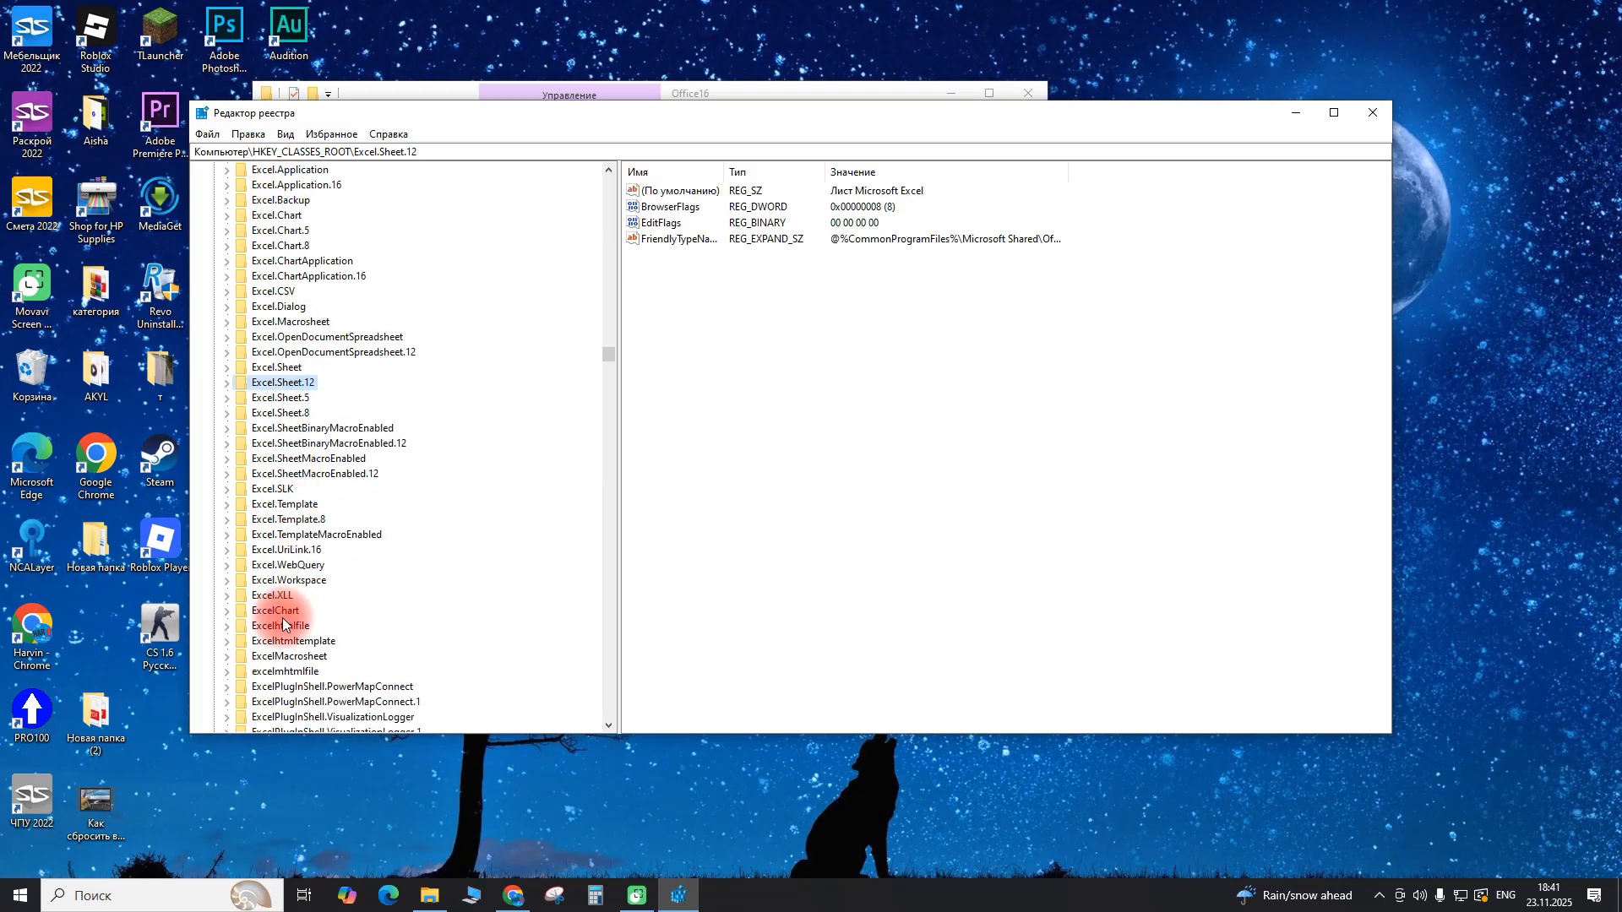
pyautogui.scroll(-3, 291, 591)
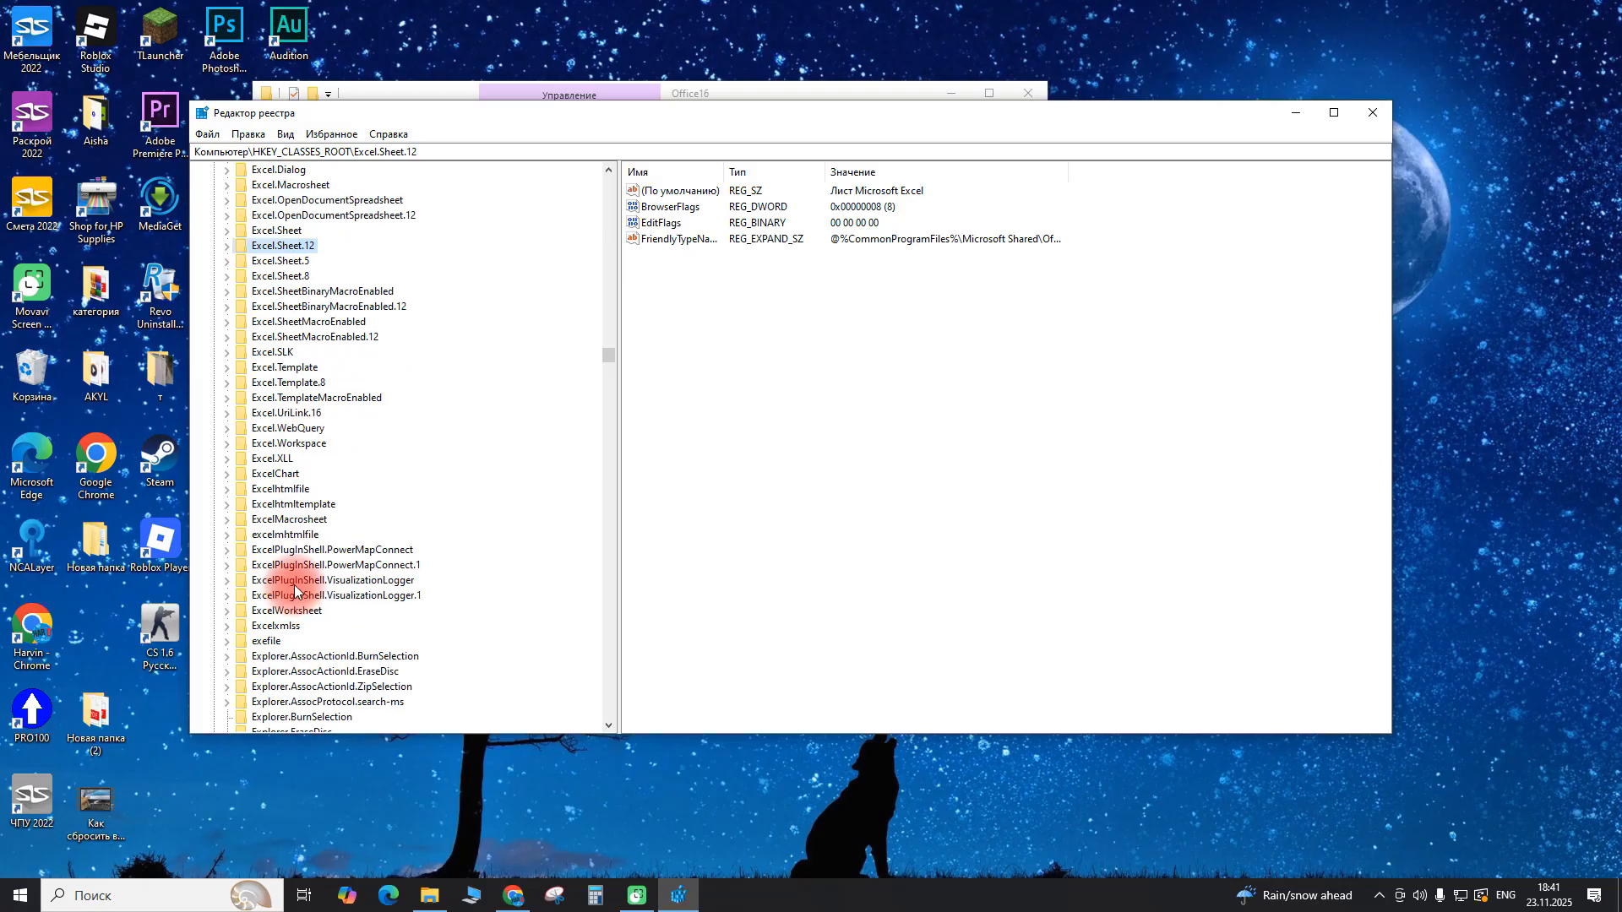
pyautogui.scroll(7, 299, 523)
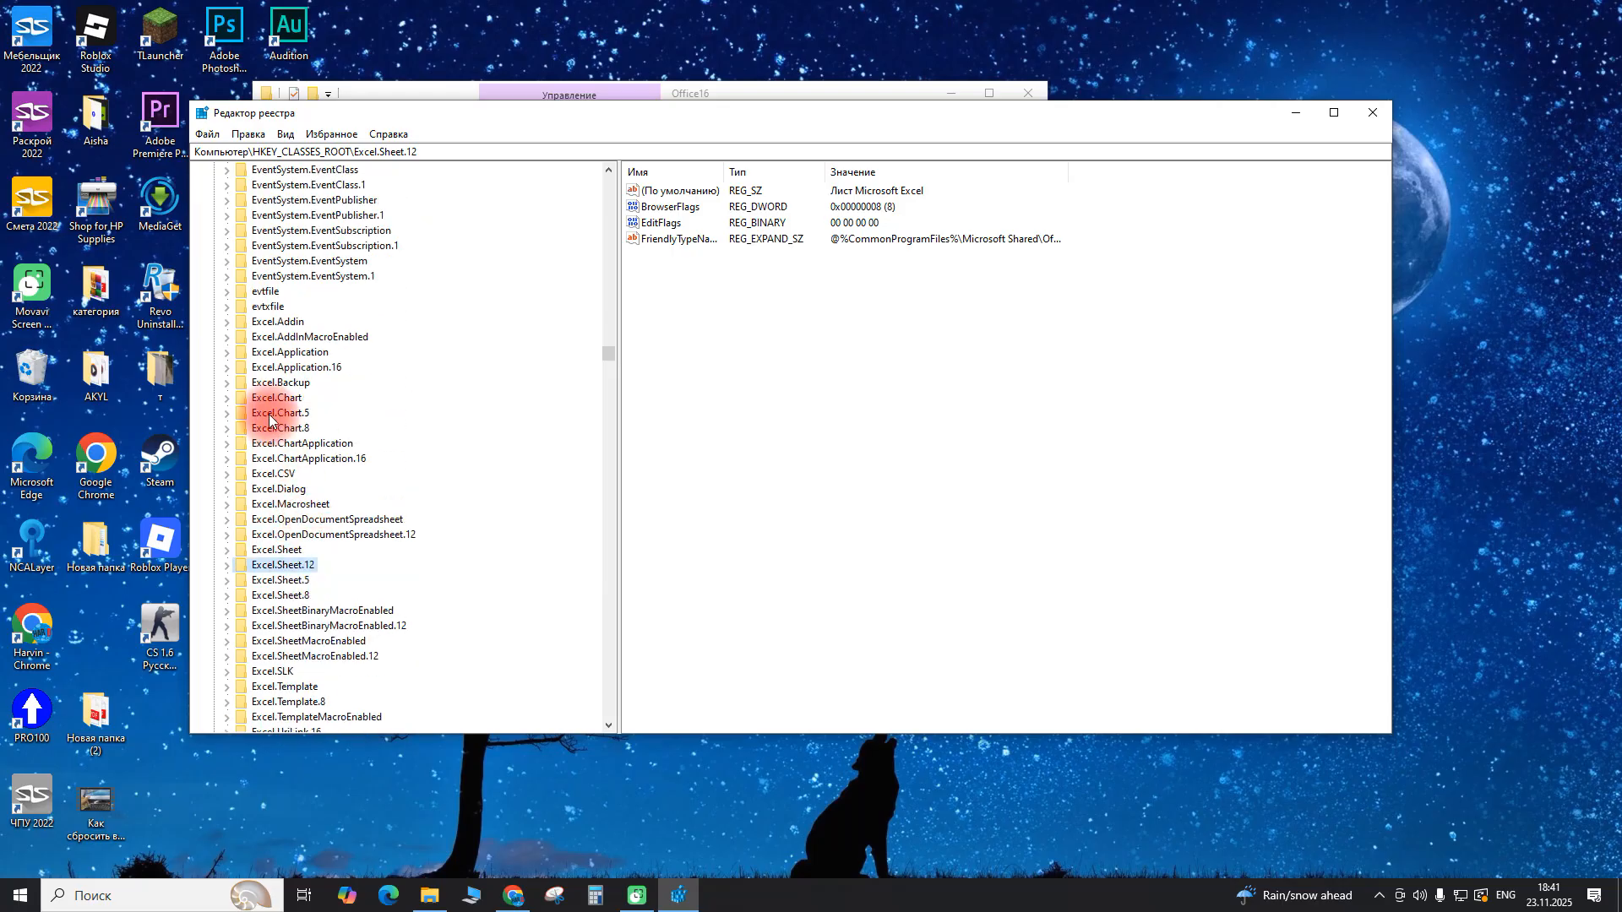
pyautogui.click(226, 384)
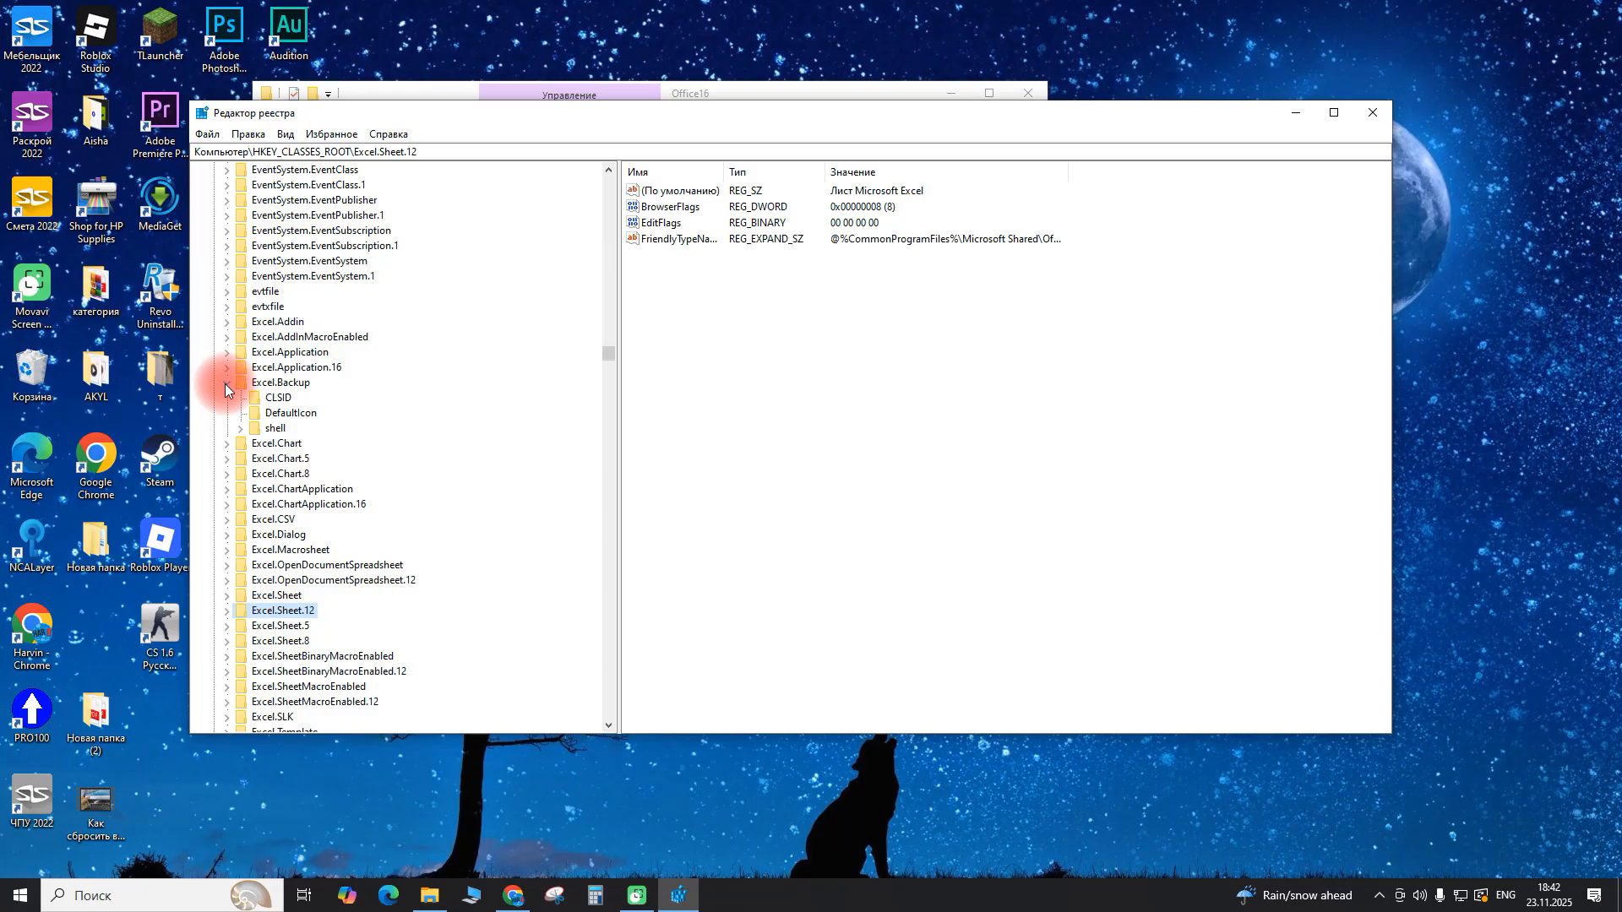
# Check the DefaultIcon value of Excel.Backup, collapse that key, and look through the Excel.Chart and Excel.Chart.5 keys.
pyautogui.click(278, 414)
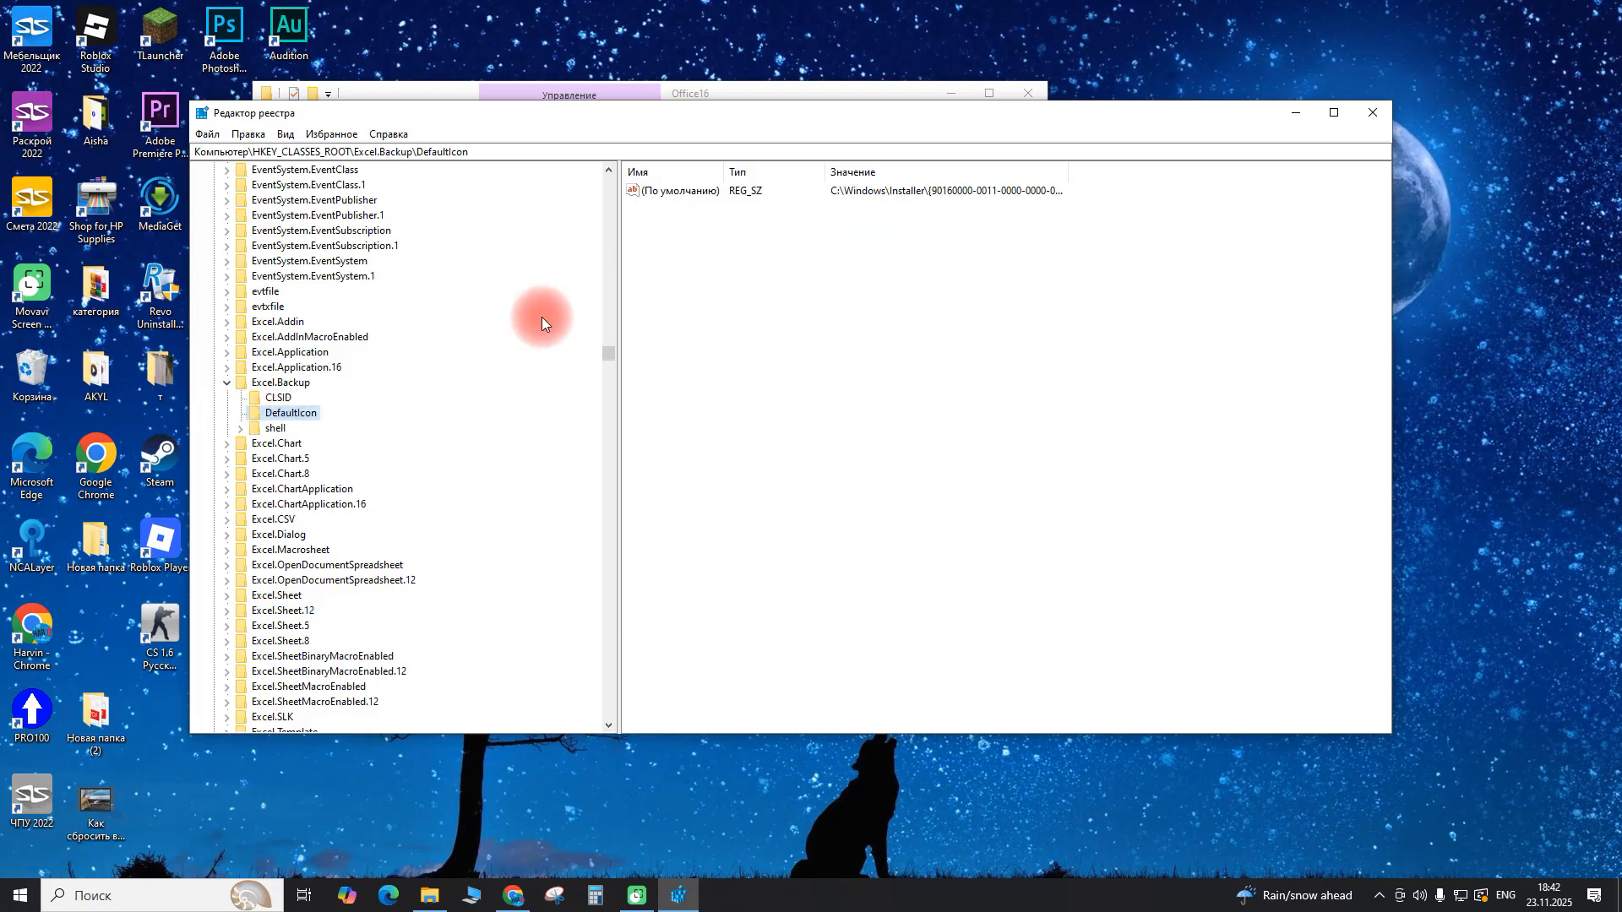
pyautogui.click(226, 383)
pyautogui.click(224, 393)
pyautogui.click(225, 394)
pyautogui.click(228, 415)
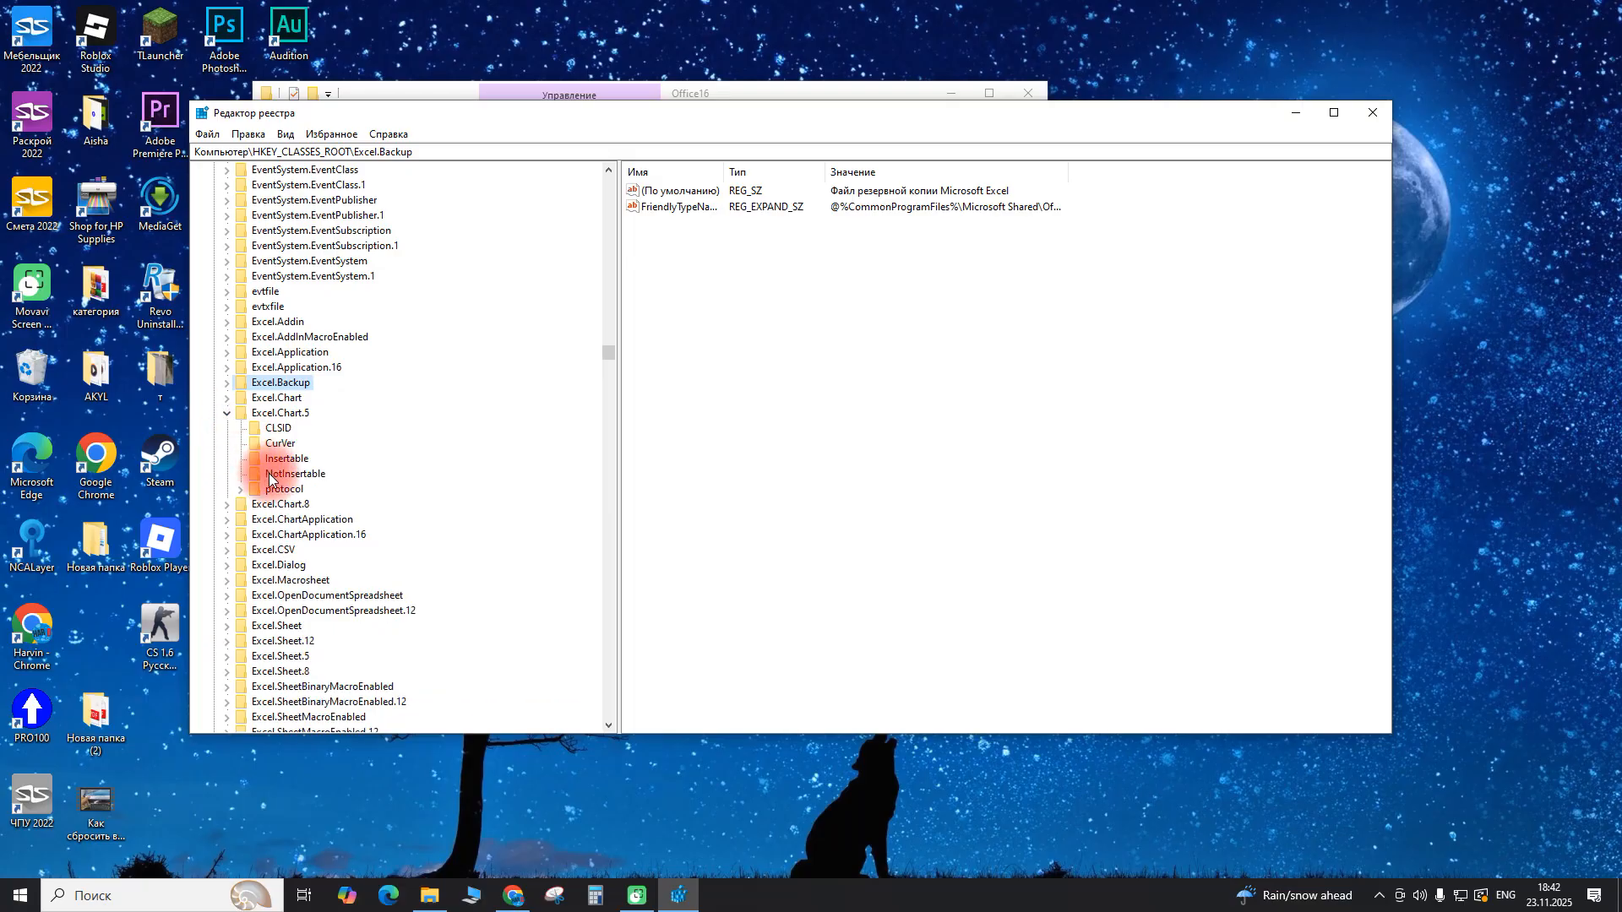
pyautogui.click(234, 416)
pyautogui.click(225, 414)
# Check the DefaultIcon default values under Excel.Chart.8 and Excel.CSV, collapsing each key after viewing it.
pyautogui.click(228, 429)
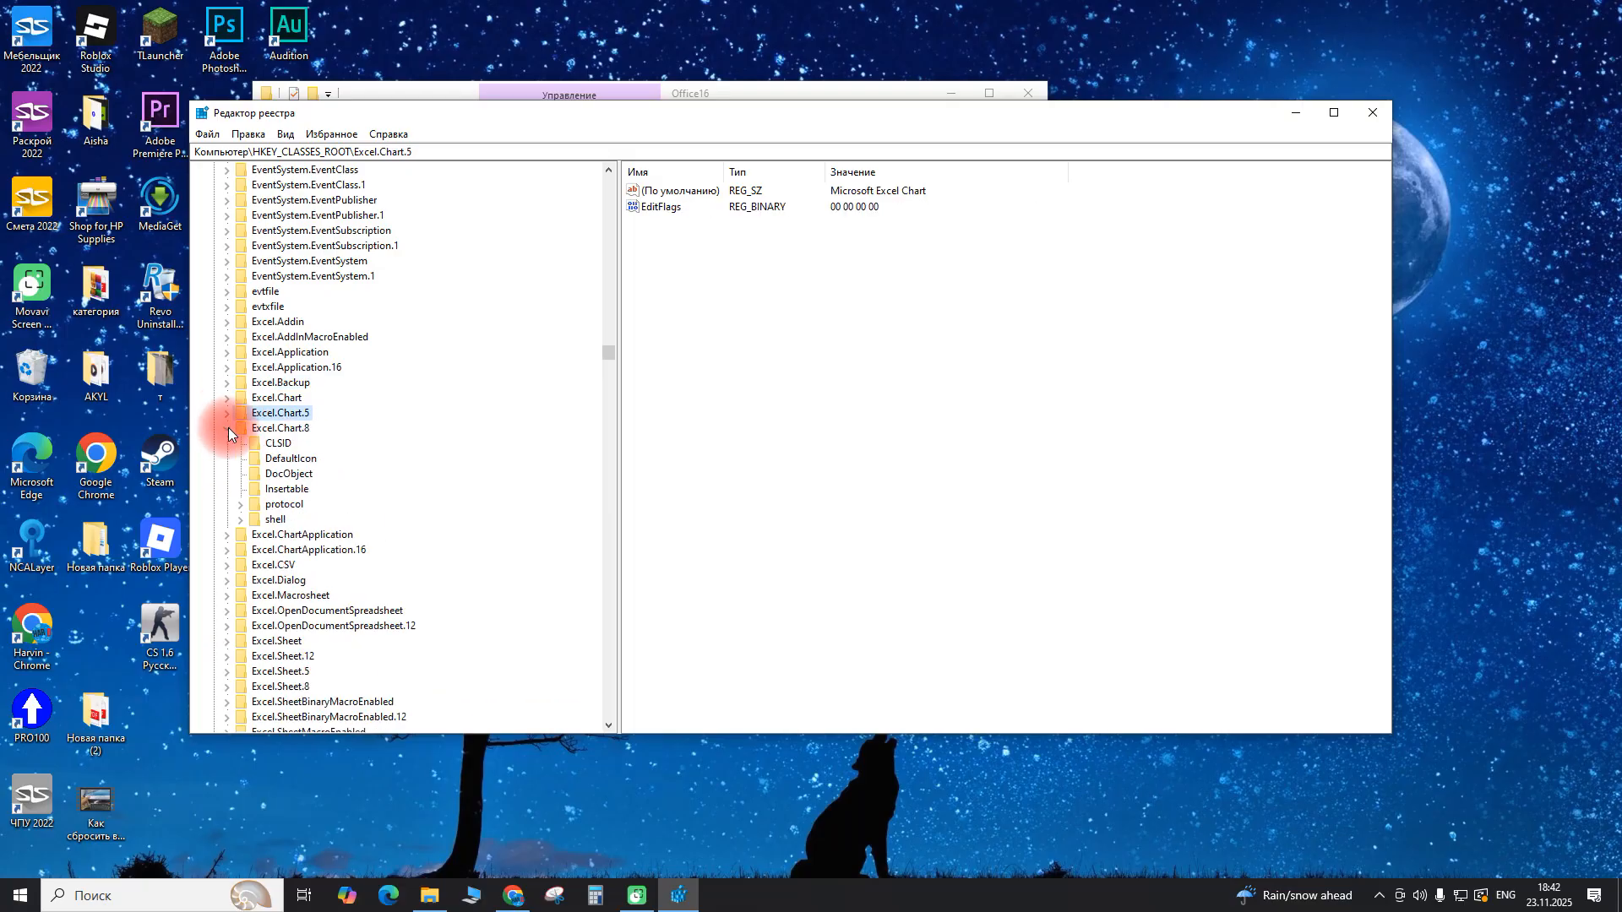
pyautogui.click(271, 458)
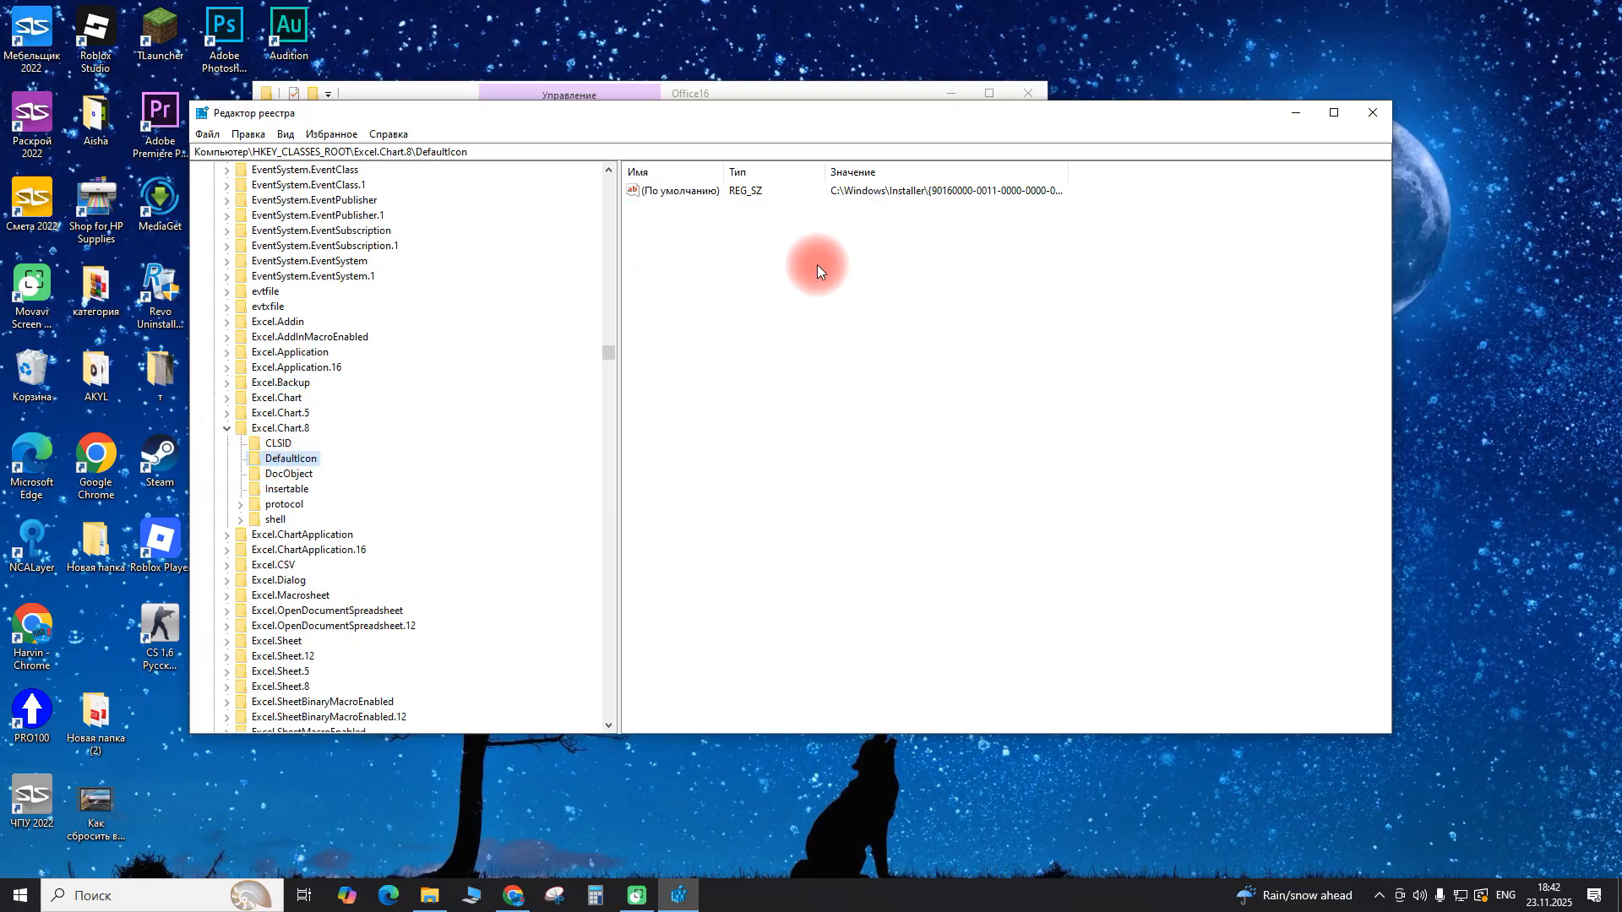
pyautogui.click(223, 428)
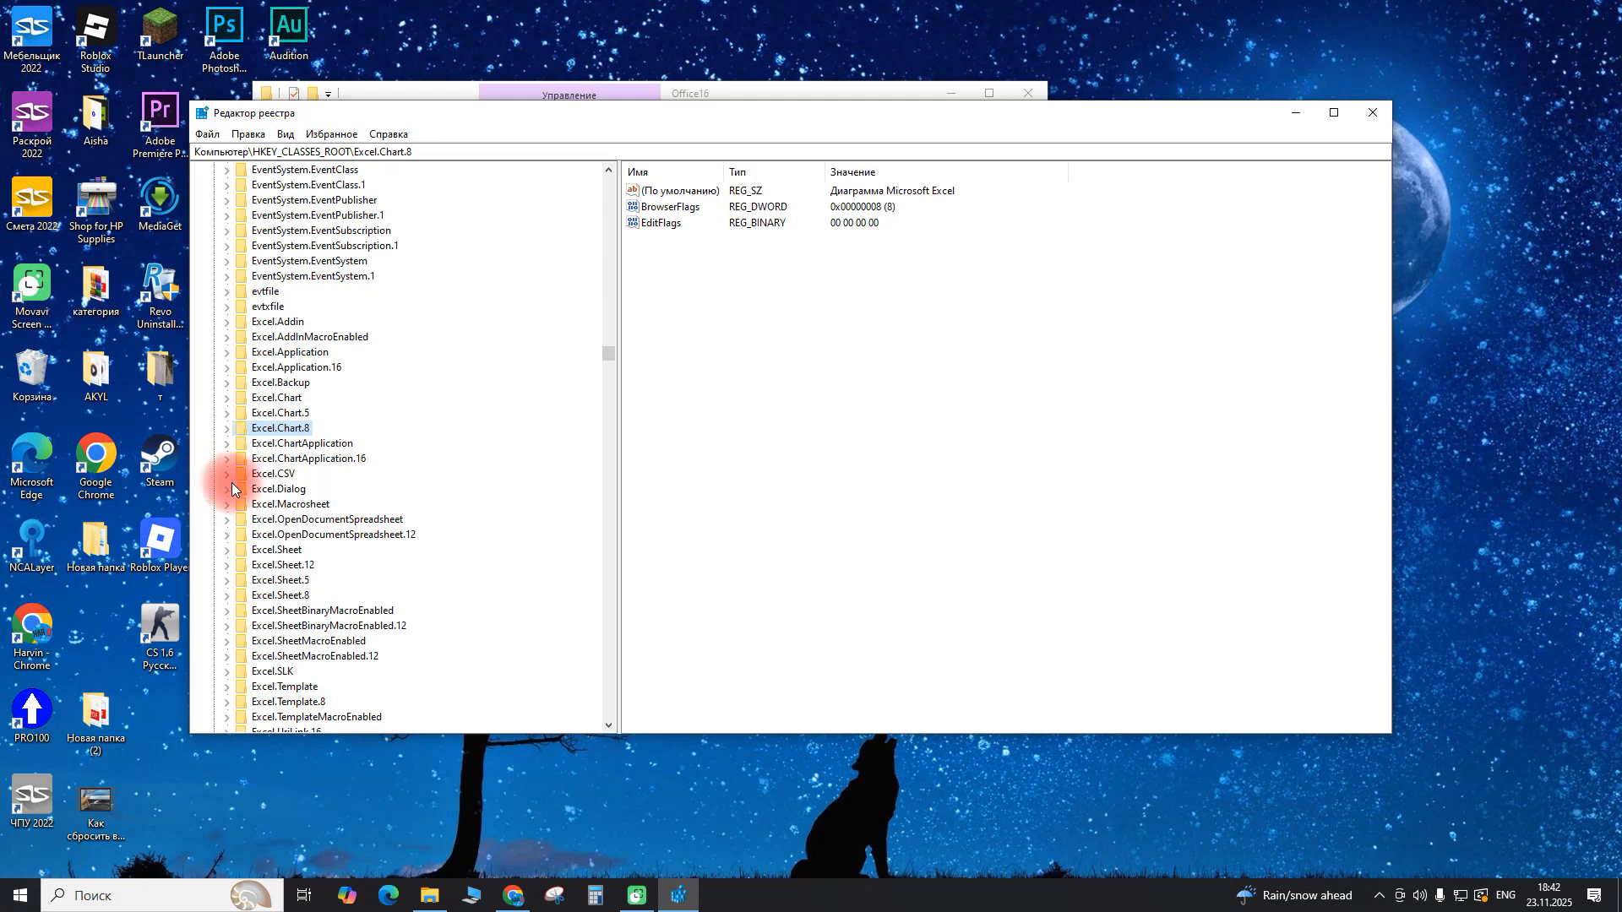
pyautogui.click(227, 473)
pyautogui.click(279, 504)
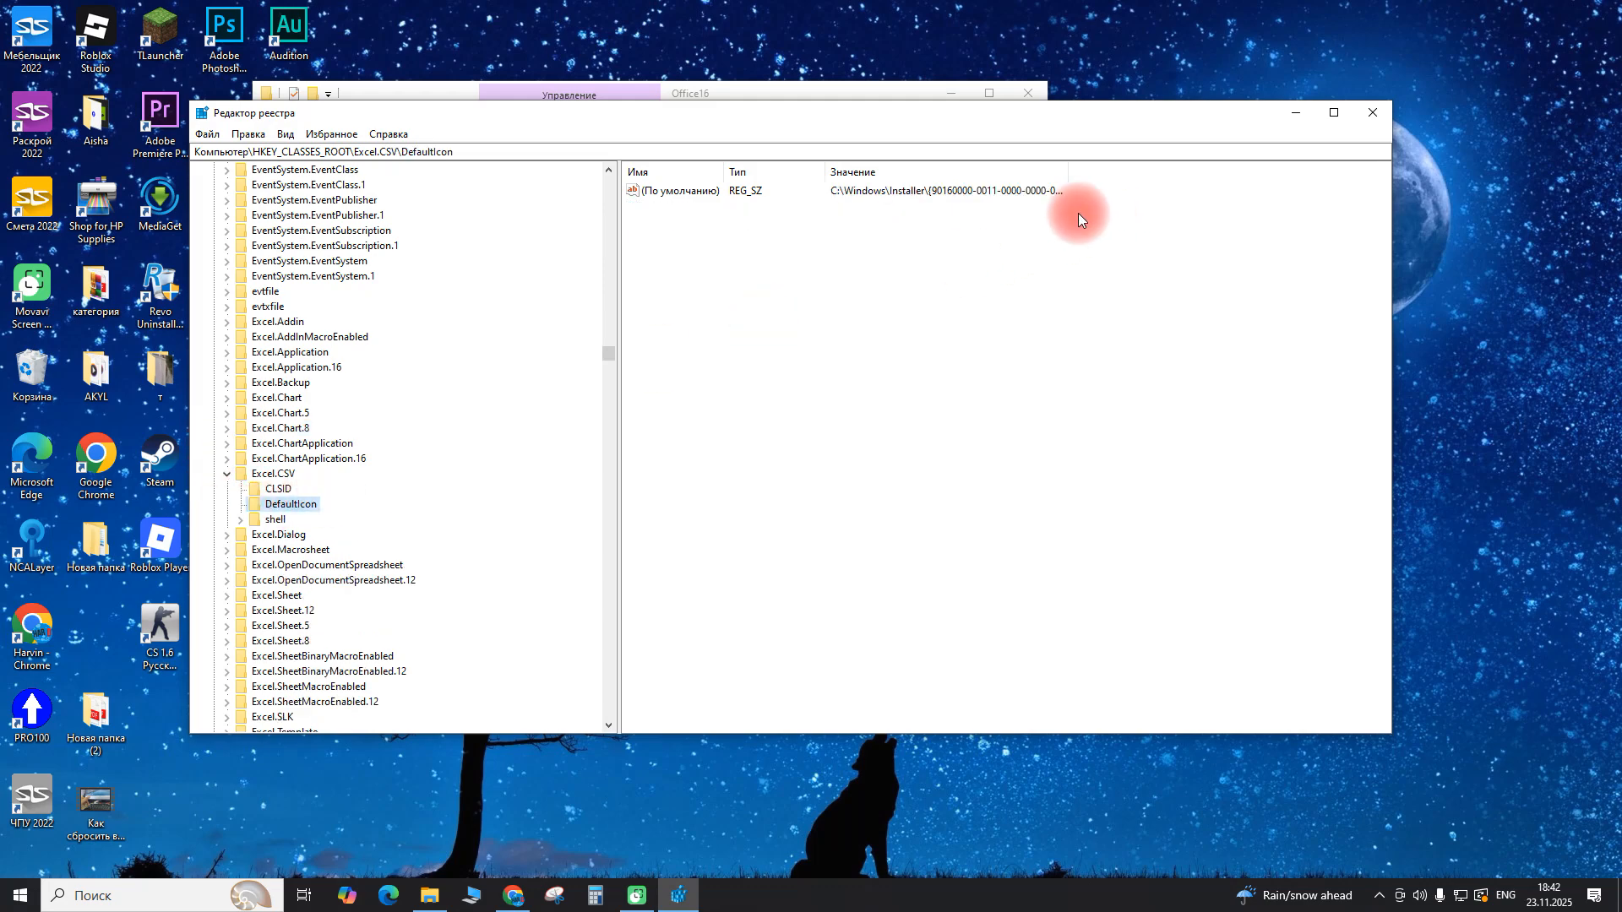
pyautogui.click(226, 474)
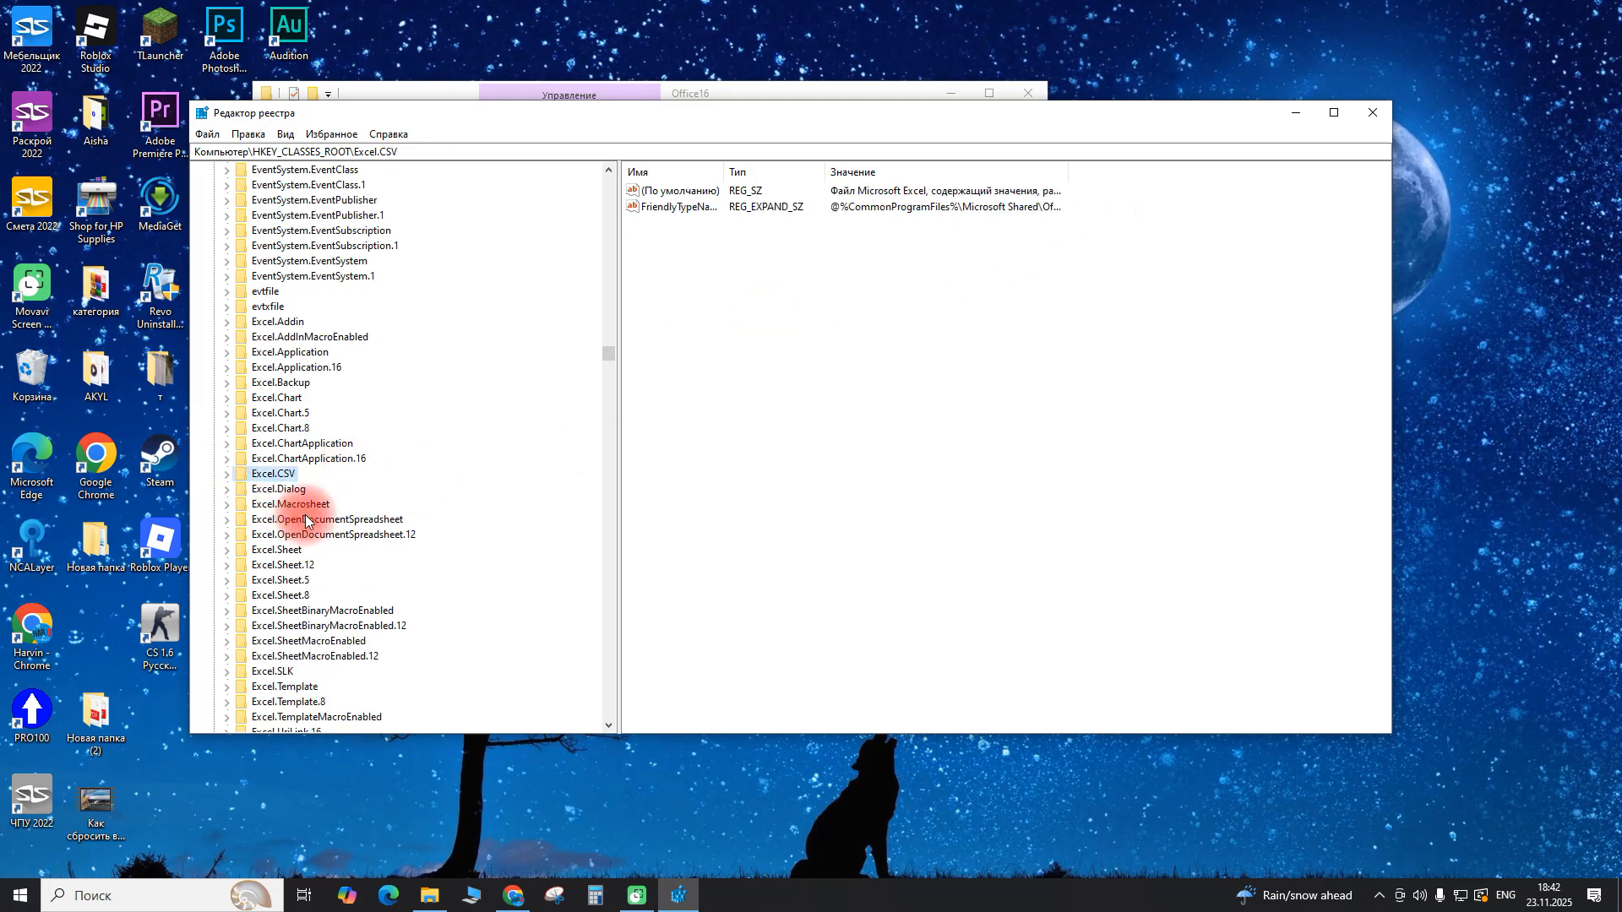
# Look through the remaining Excel keys and check the DefaultIcon value of Excelxmlss, collapsing the key when done.
pyautogui.scroll(-2, 306, 595)
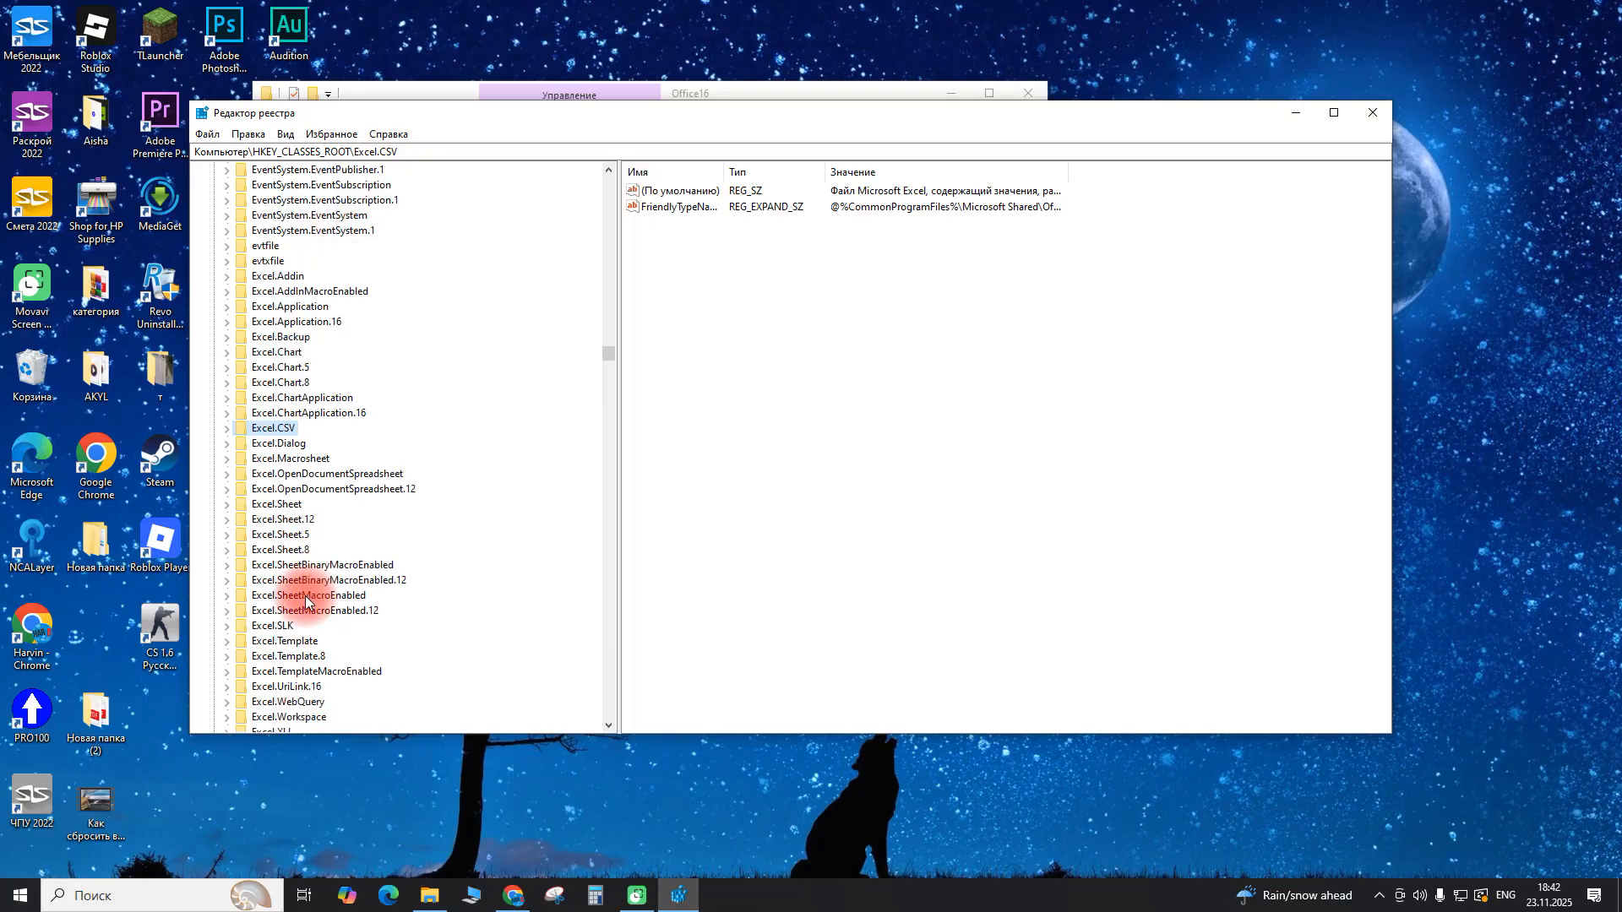
pyautogui.scroll(-3, 306, 592)
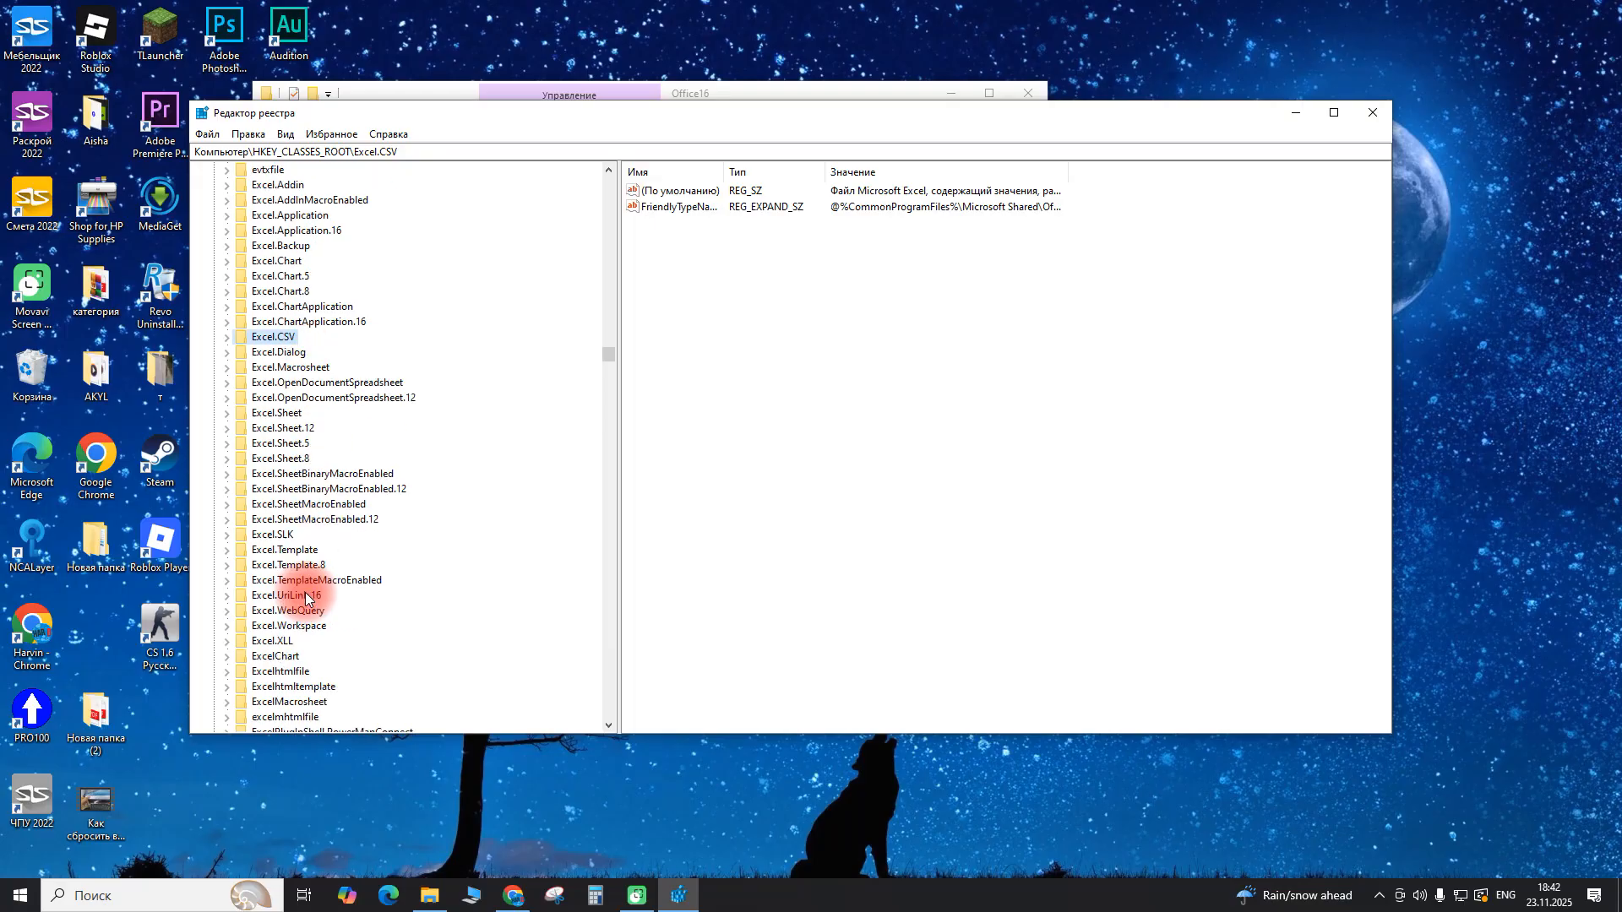
pyautogui.scroll(-3, 278, 644)
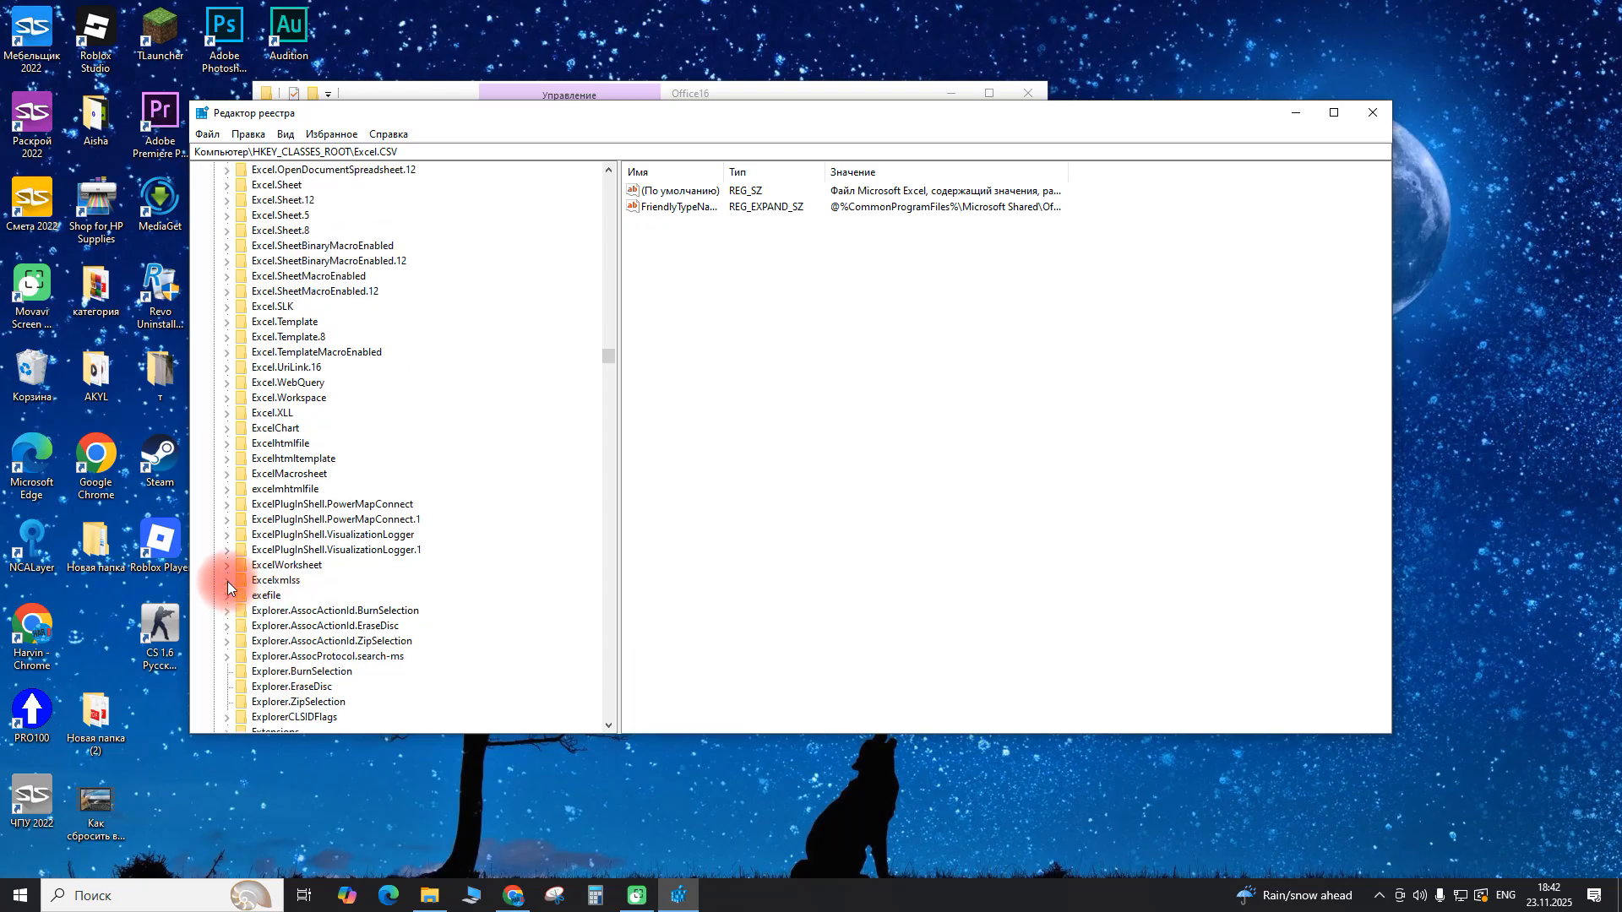
pyautogui.click(226, 582)
pyautogui.click(289, 595)
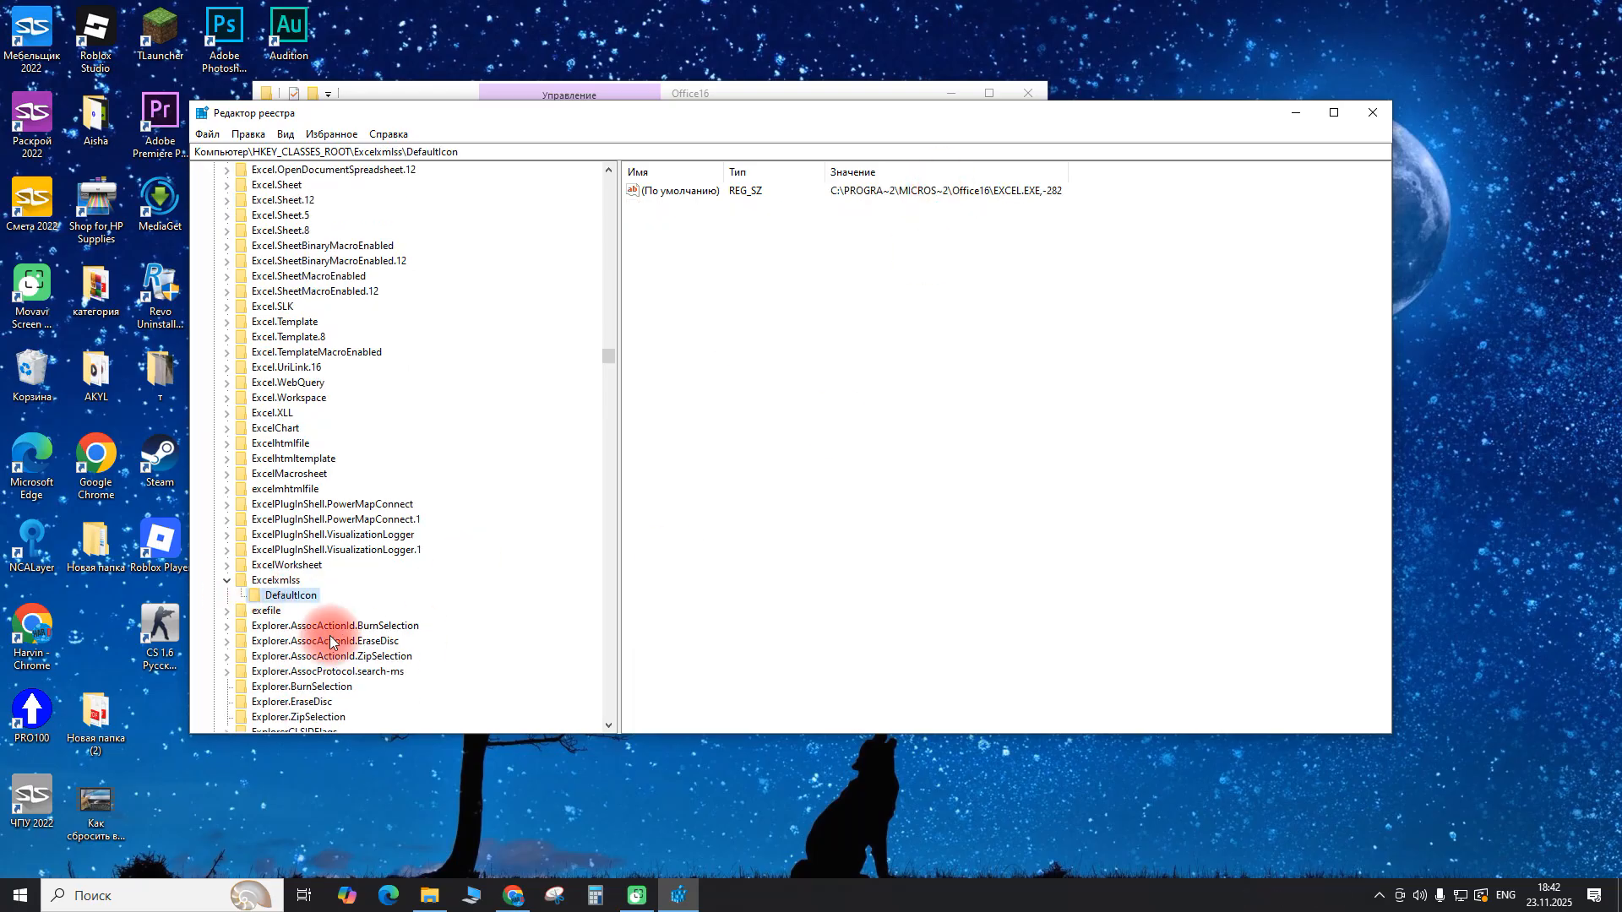
pyautogui.click(226, 582)
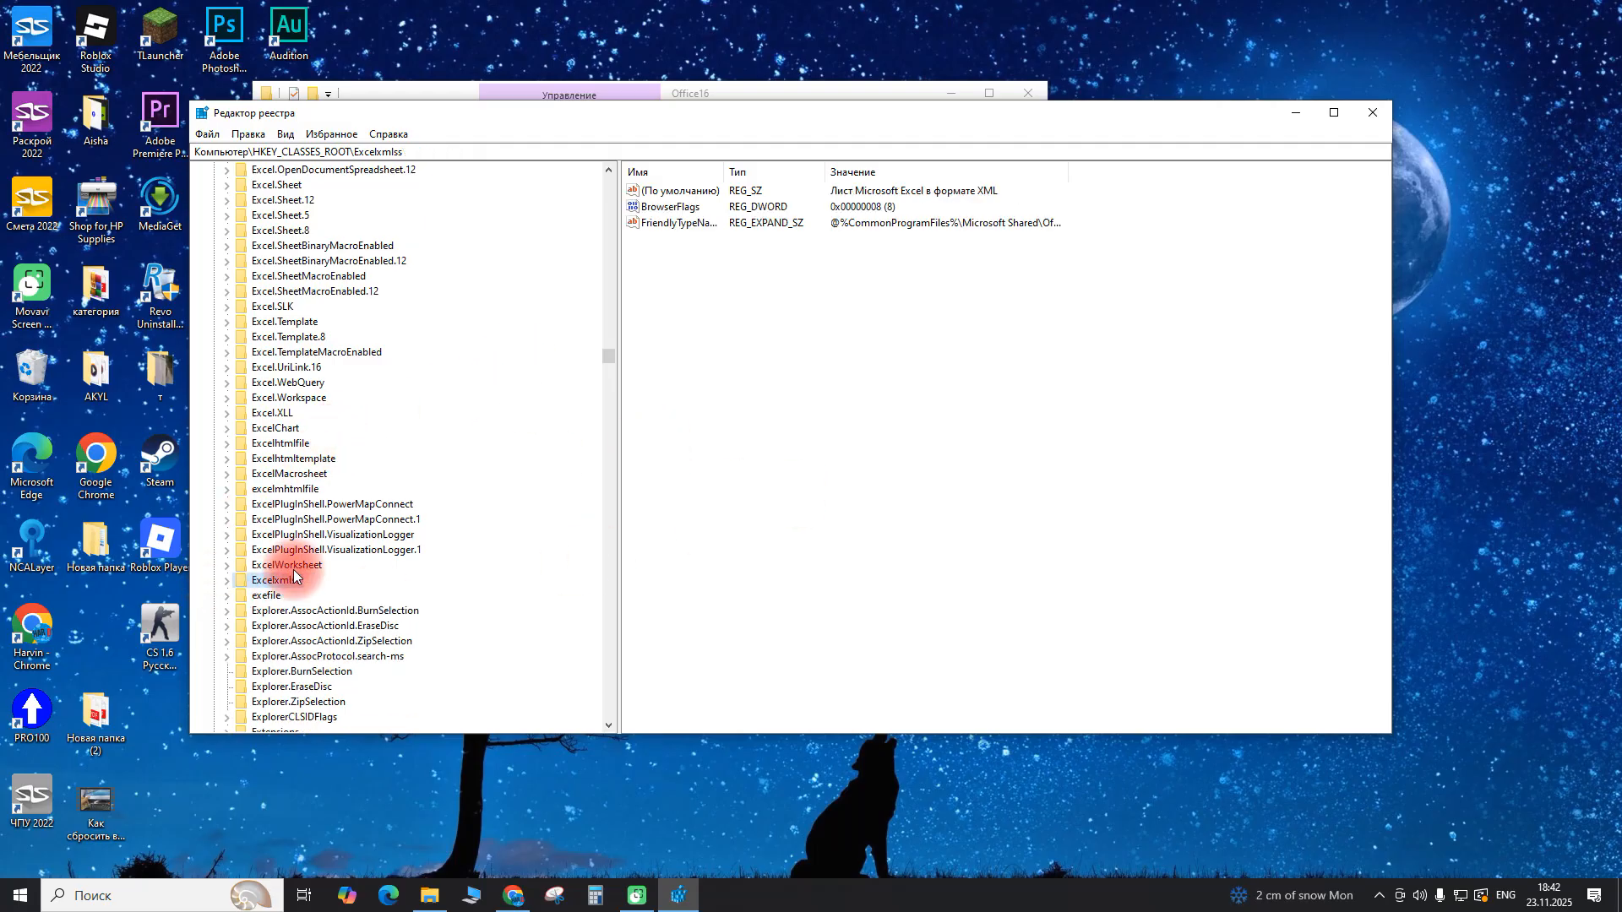
# Go to the Word keys in HKEY_CLASSES_ROOT and view the DefaultIcon value of Word.Document.12.
pyautogui.click(314, 353)
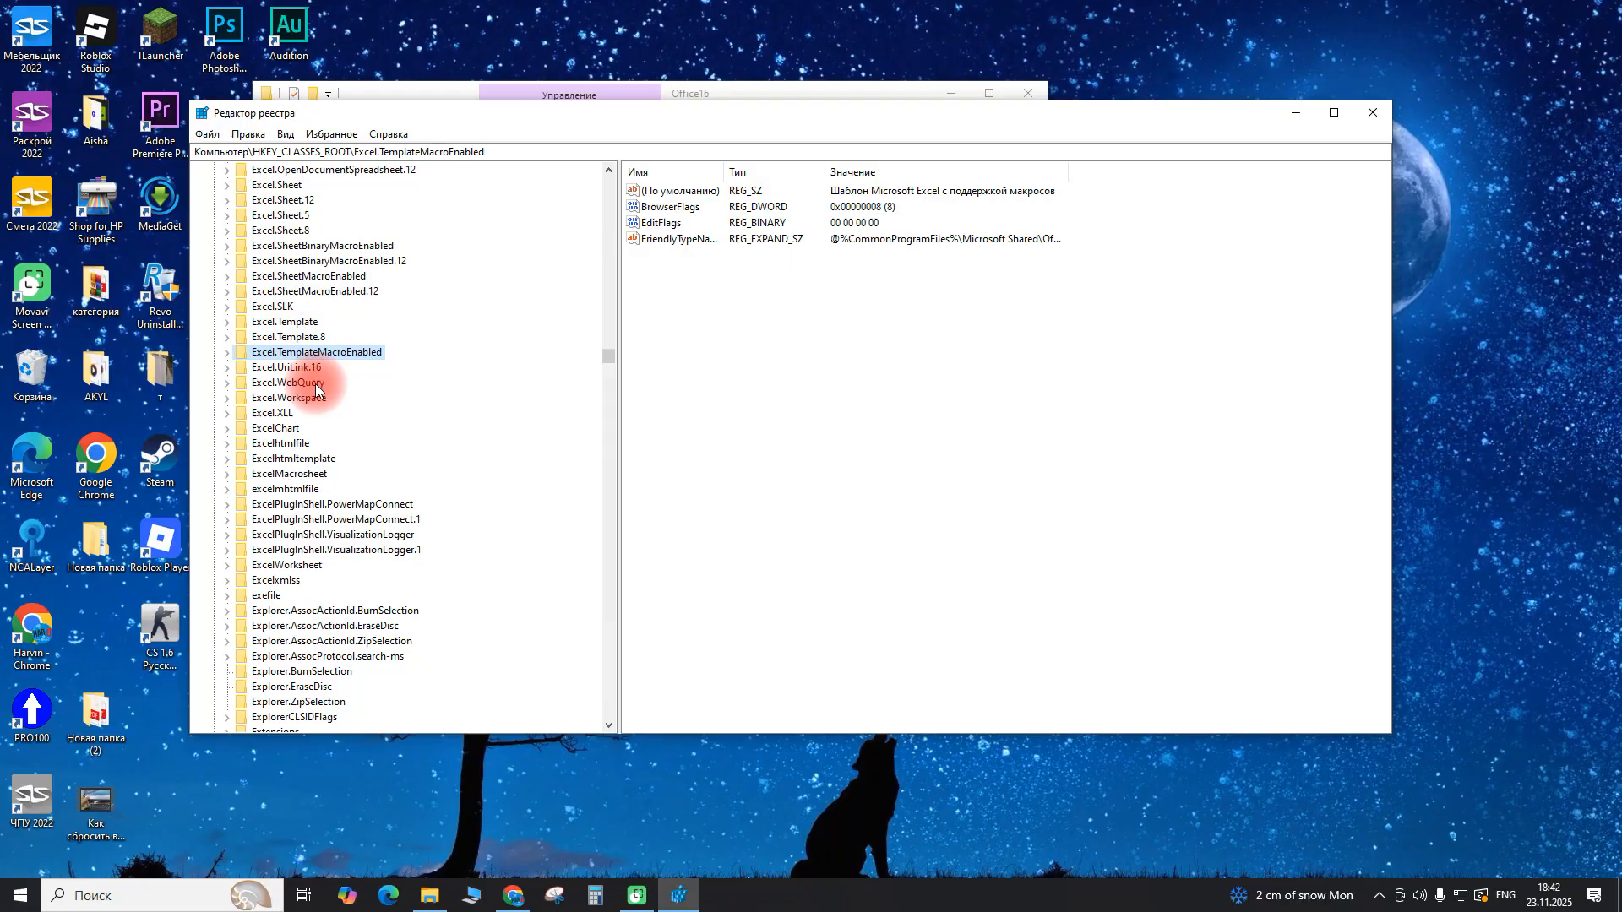
pyautogui.press('w')
pyautogui.scroll(-12, 327, 638)
pyautogui.scroll(-20, 339, 552)
pyautogui.scroll(-20, 340, 550)
pyautogui.scroll(-12, 340, 550)
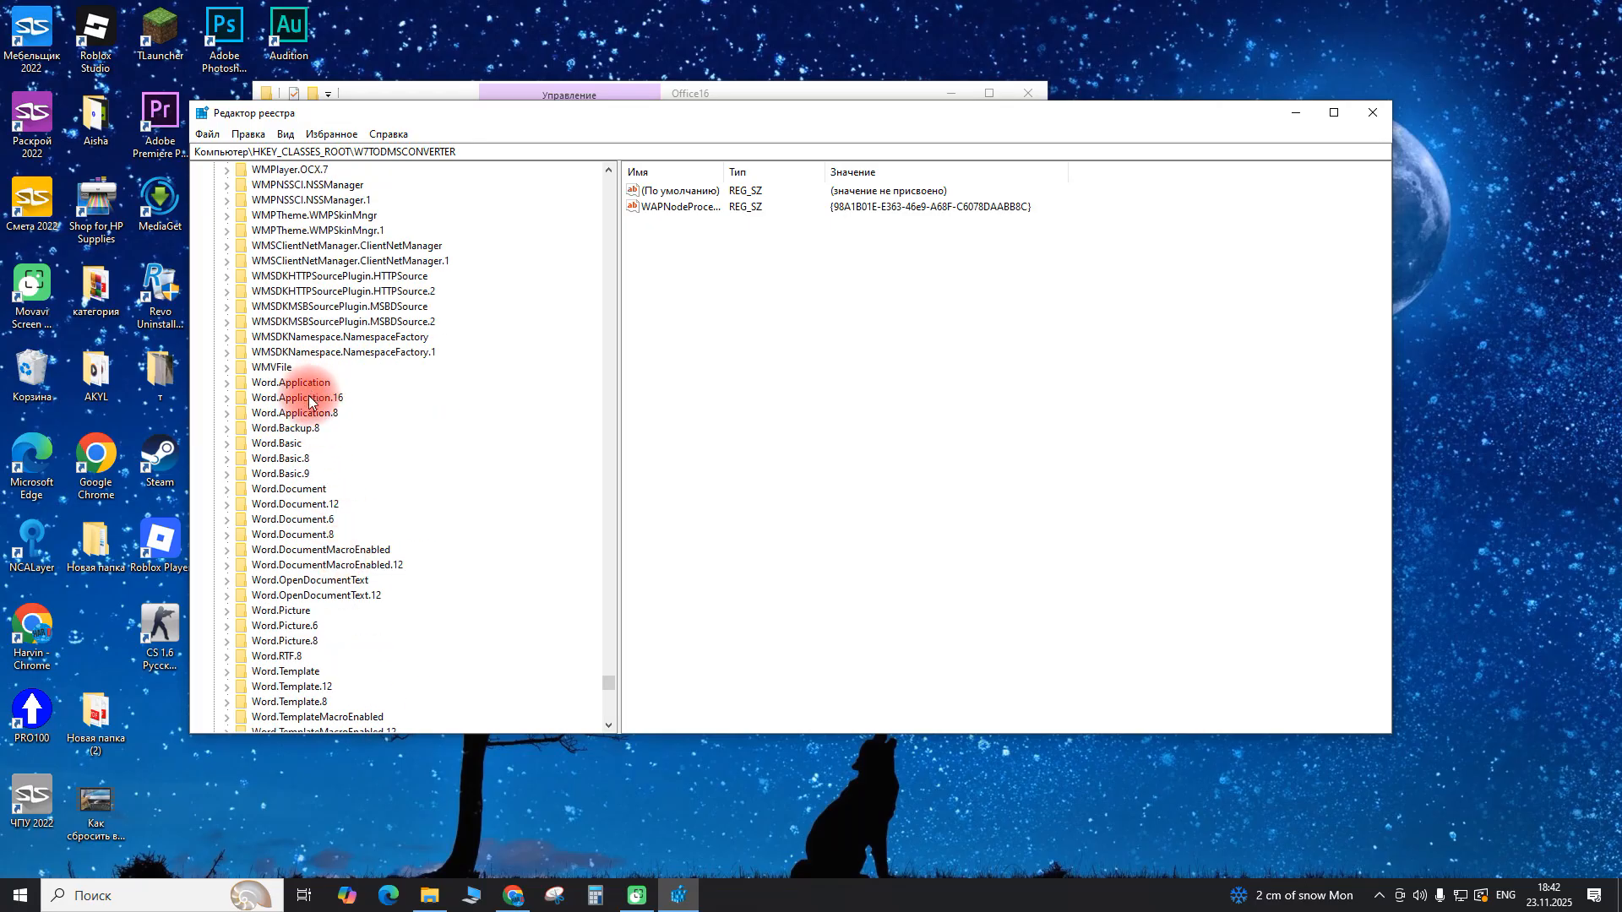
pyautogui.click(301, 506)
pyautogui.click(227, 505)
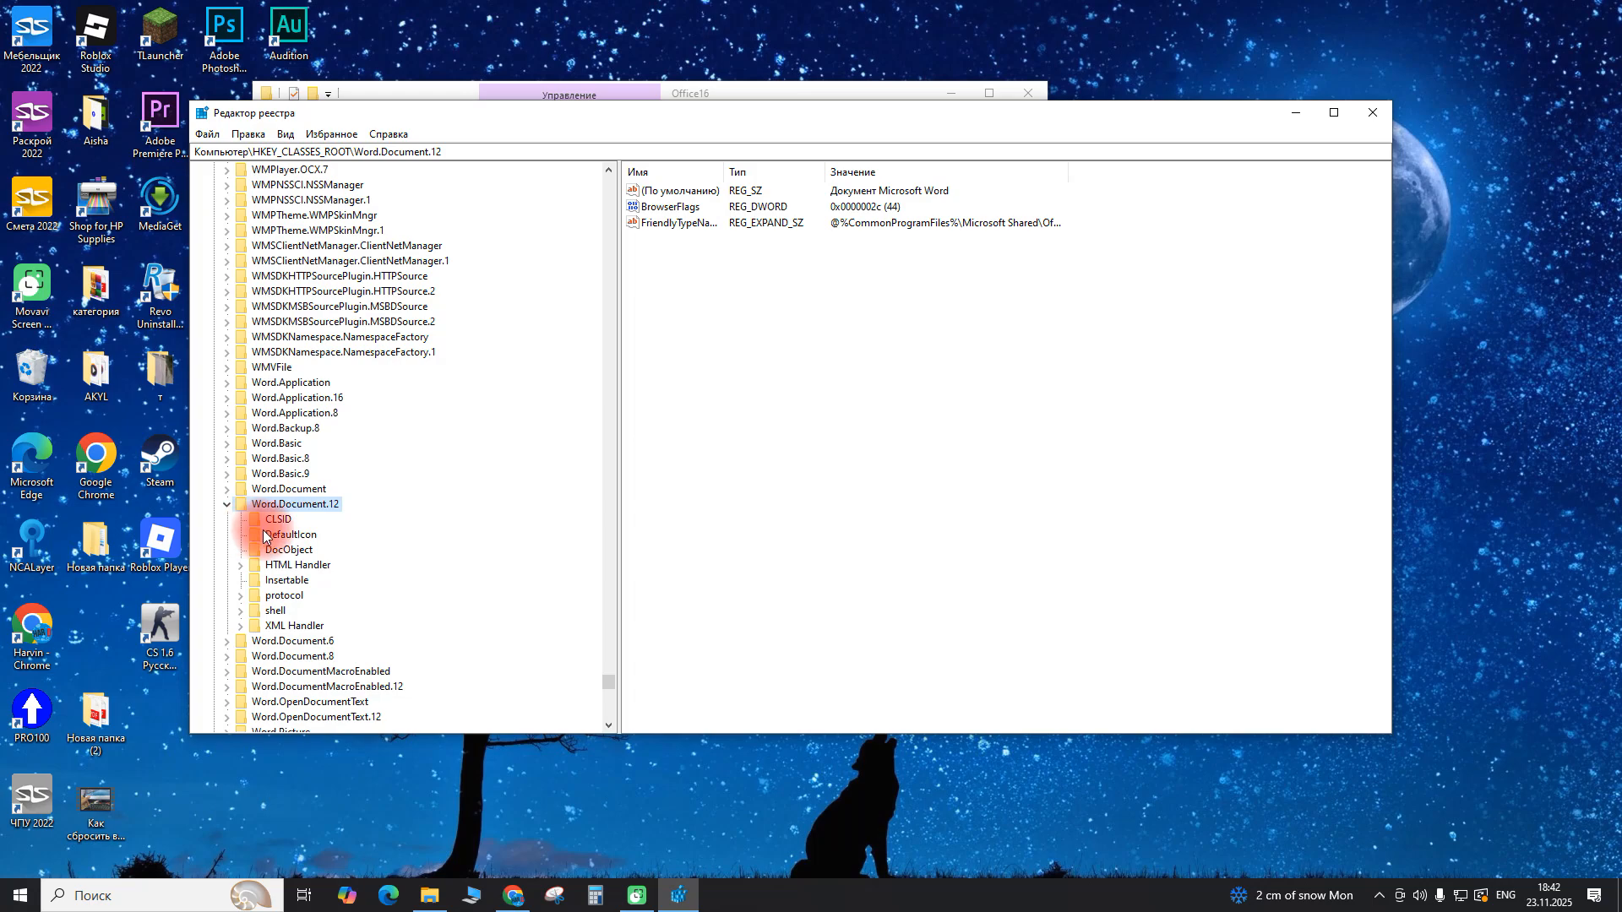
pyautogui.click(284, 536)
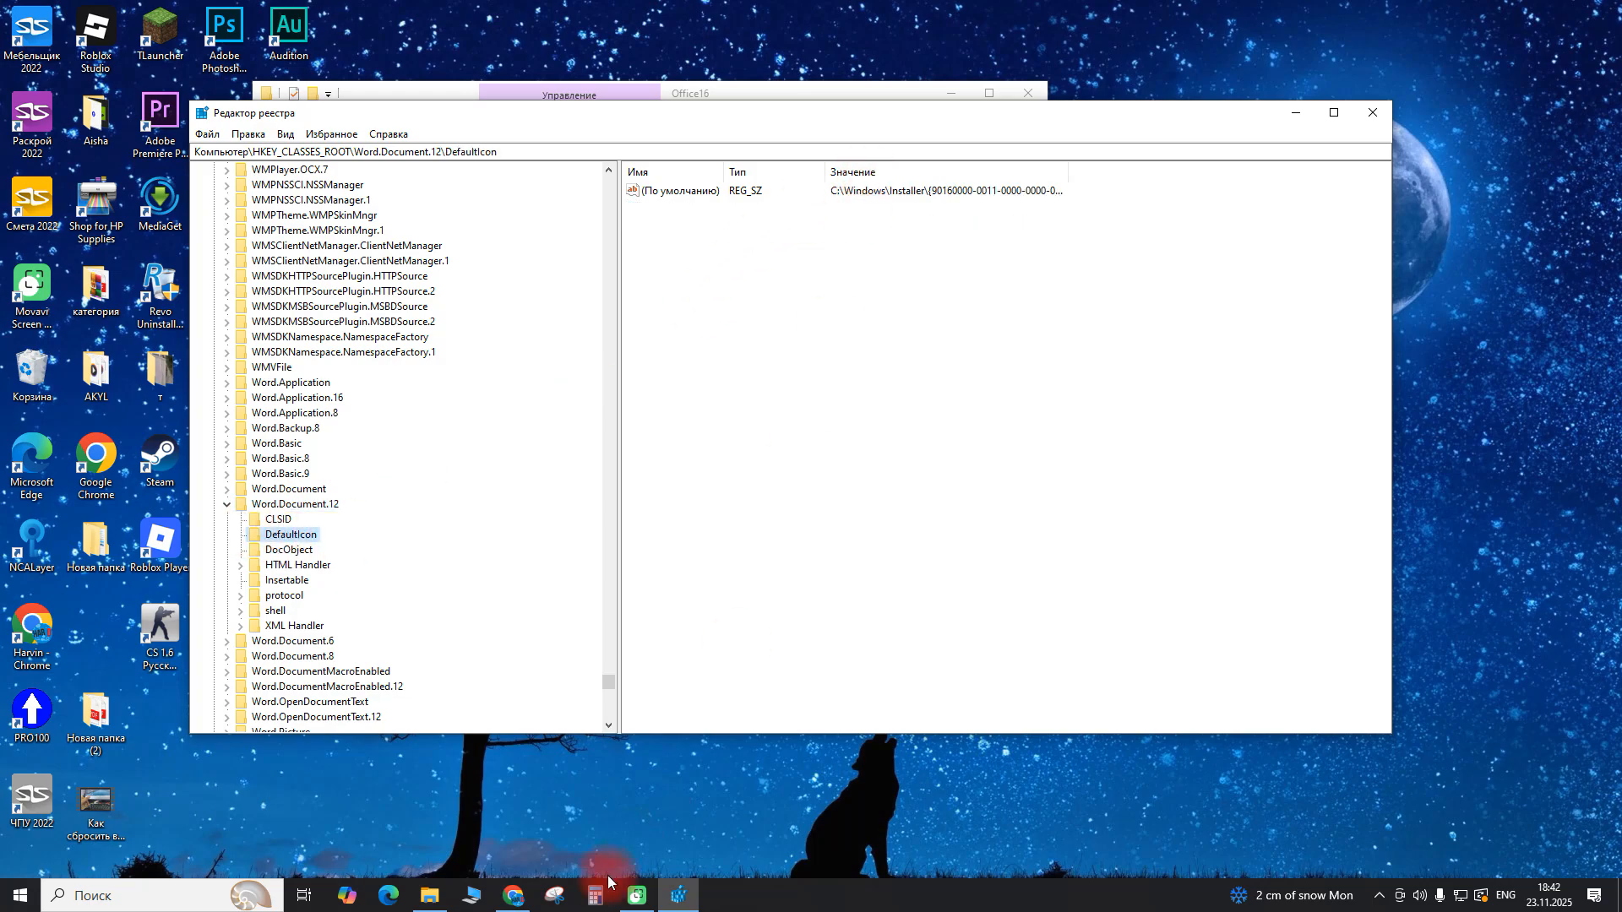
# Locate the WORDICON file in the Office16 folder, open its name for editing, and close the folder window.
pyautogui.click(438, 899)
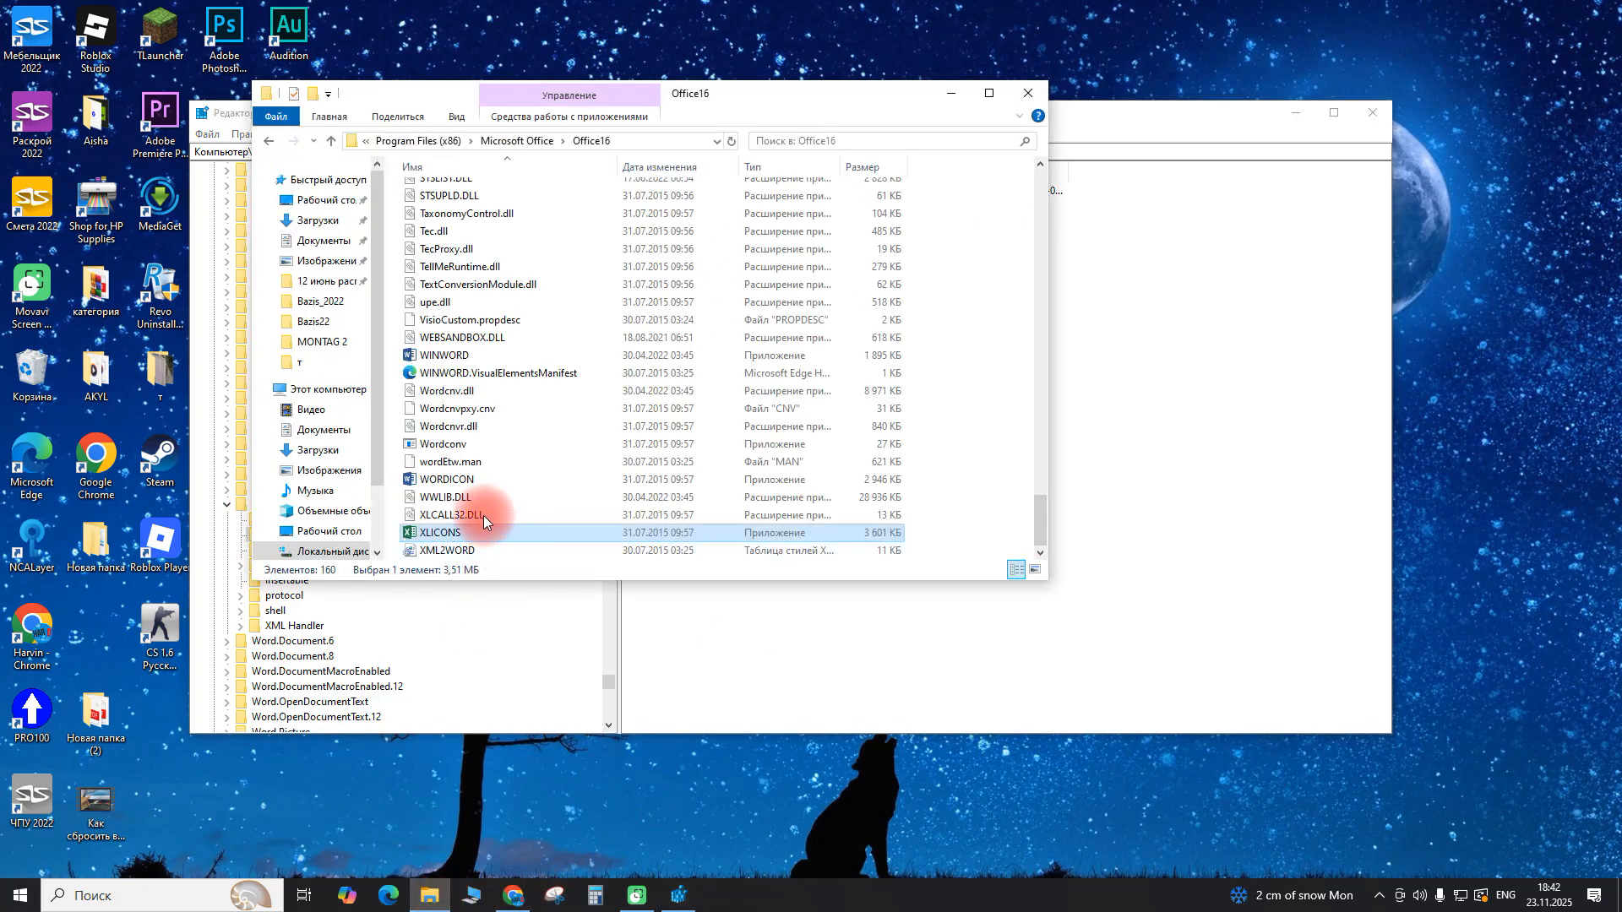
pyautogui.click(448, 483)
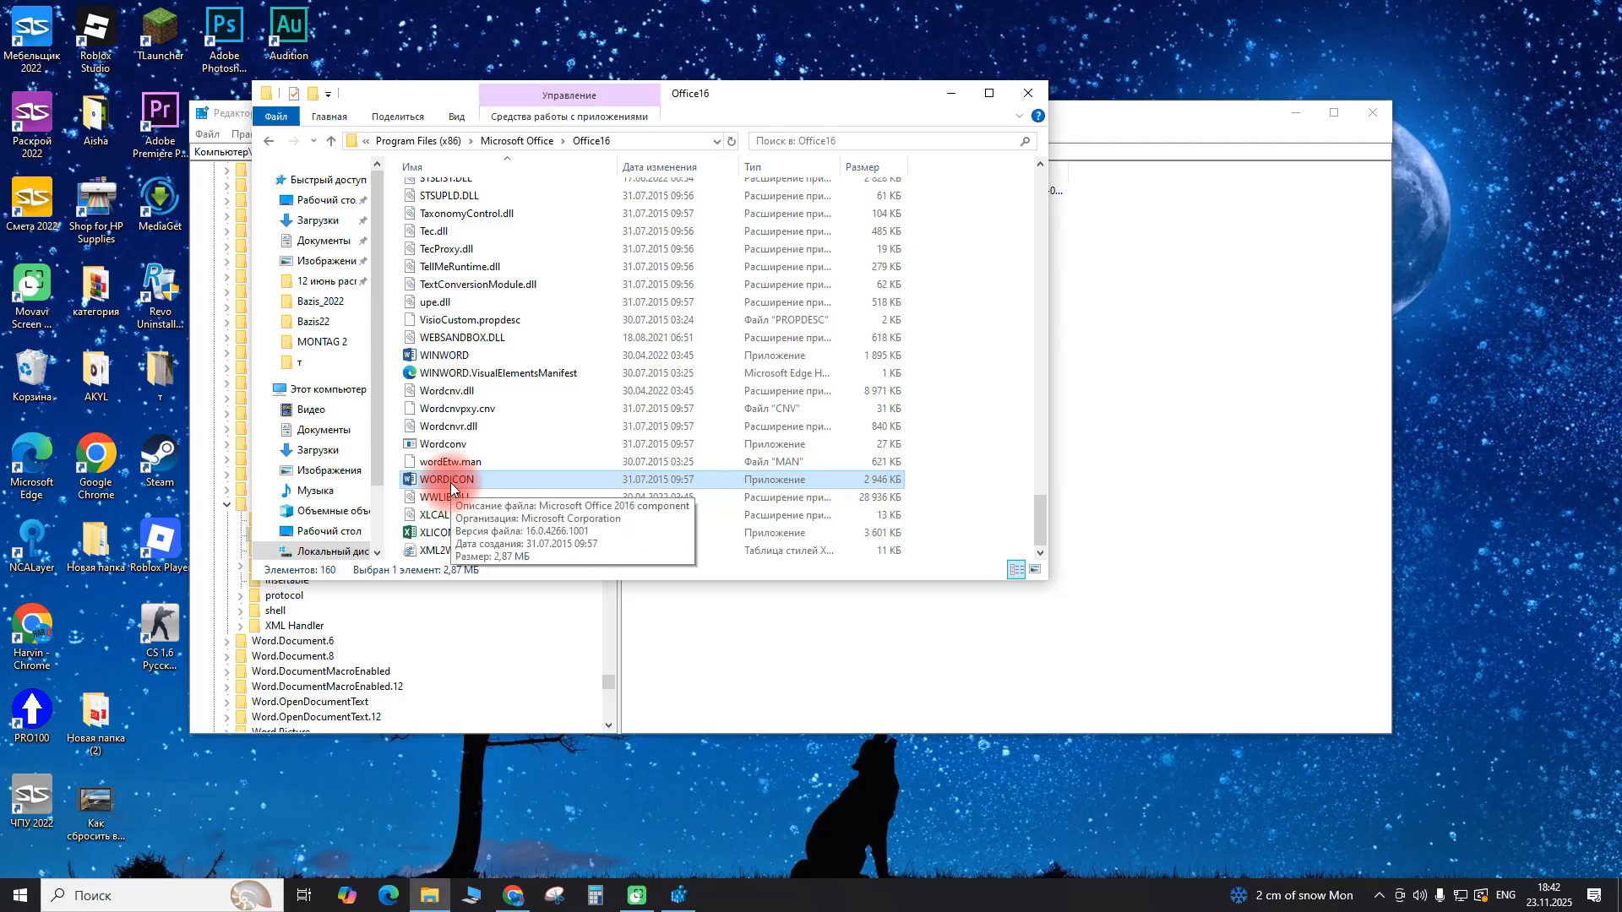
pyautogui.click(450, 485)
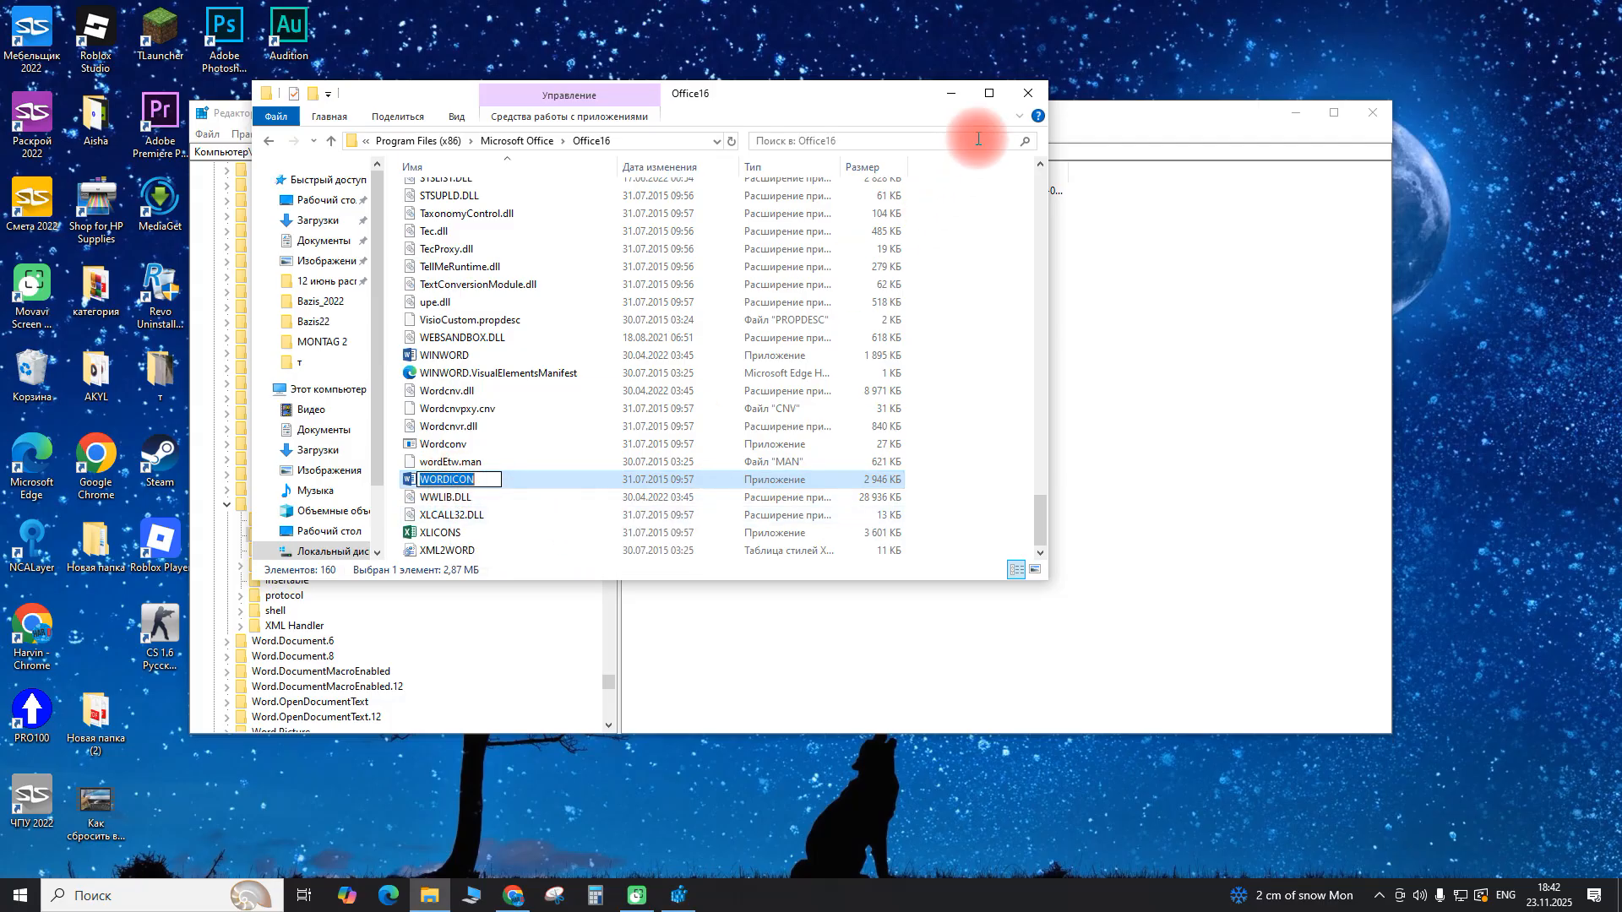
pyautogui.click(1038, 106)
# Collapse the Word.Document.12 key, look through the remaining Word keys, and close Registry Editor.
pyautogui.scroll(-1, 284, 456)
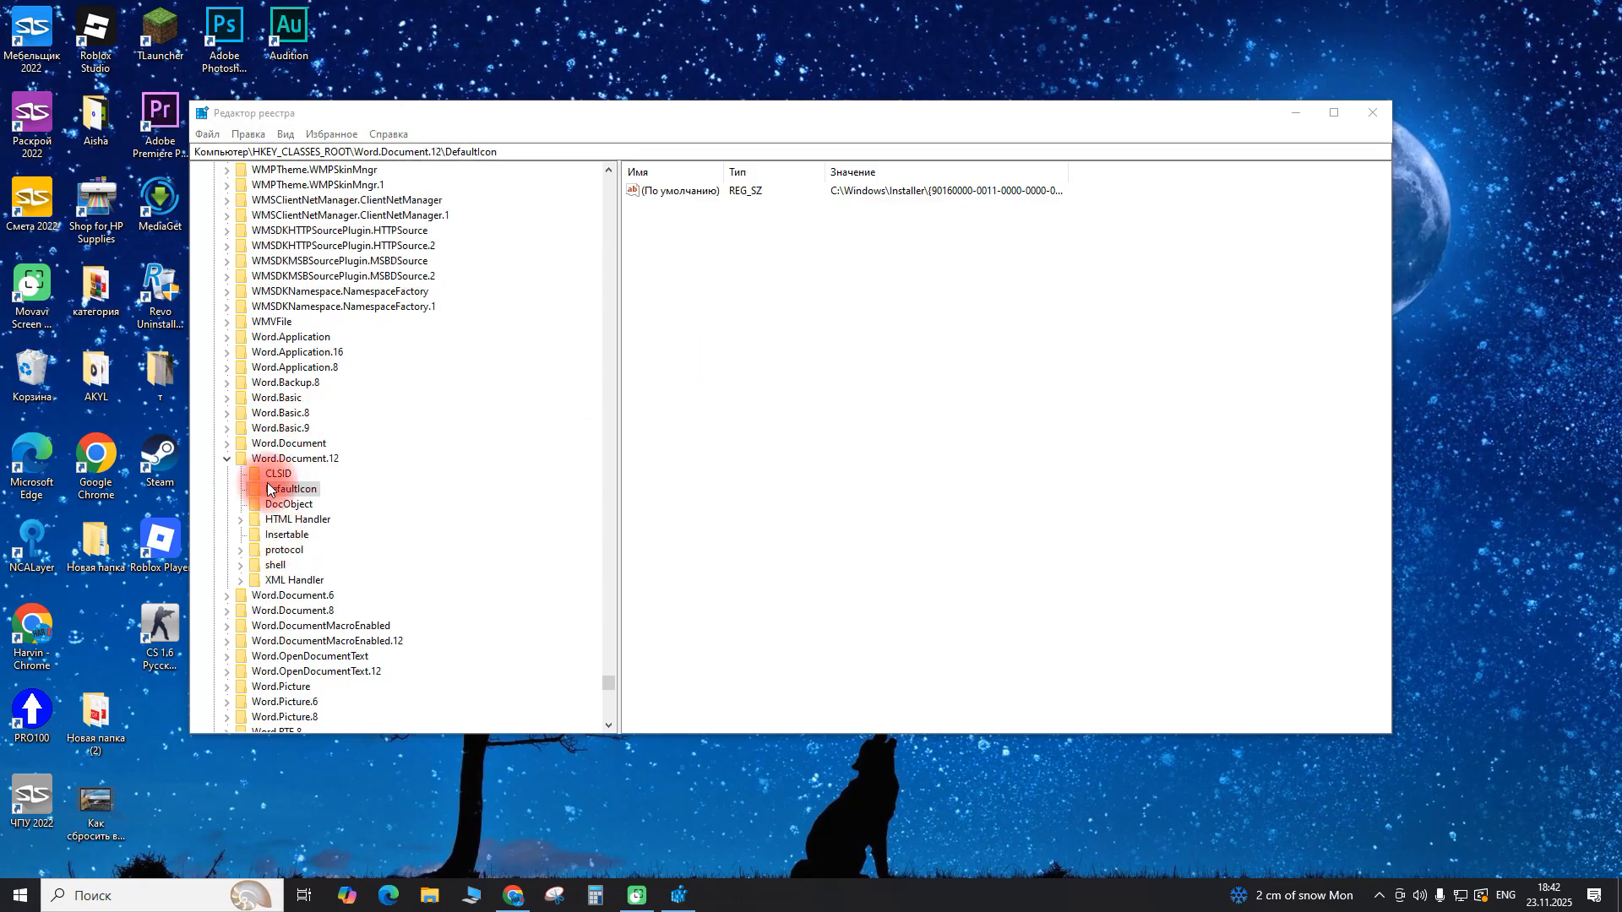
pyautogui.click(227, 461)
pyautogui.scroll(-7, 314, 497)
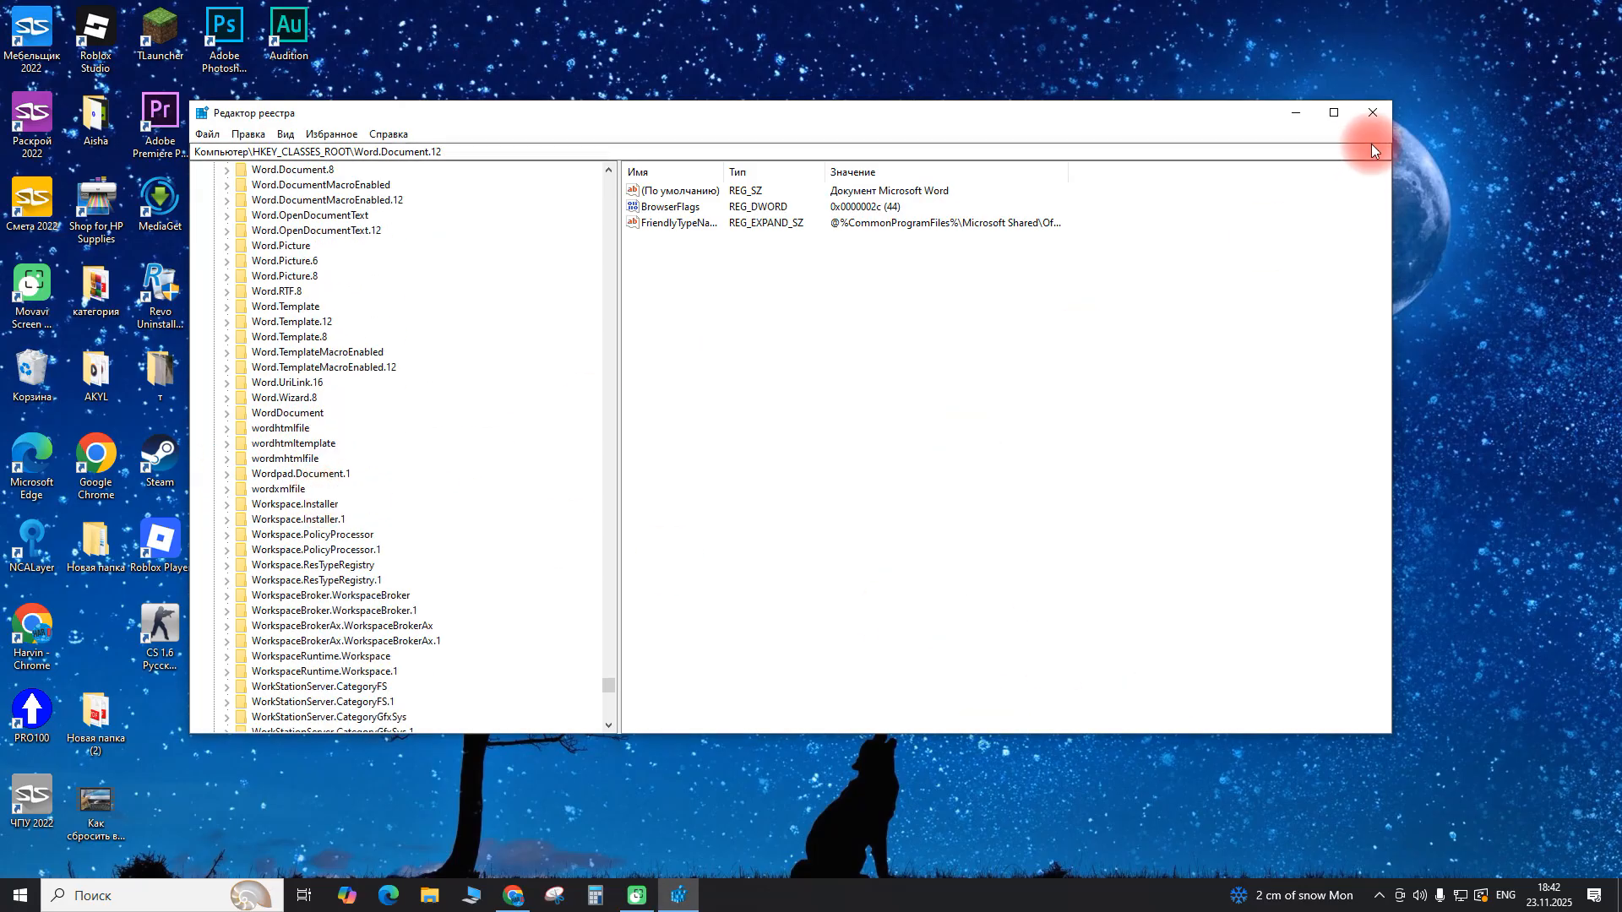
pyautogui.click(1367, 118)
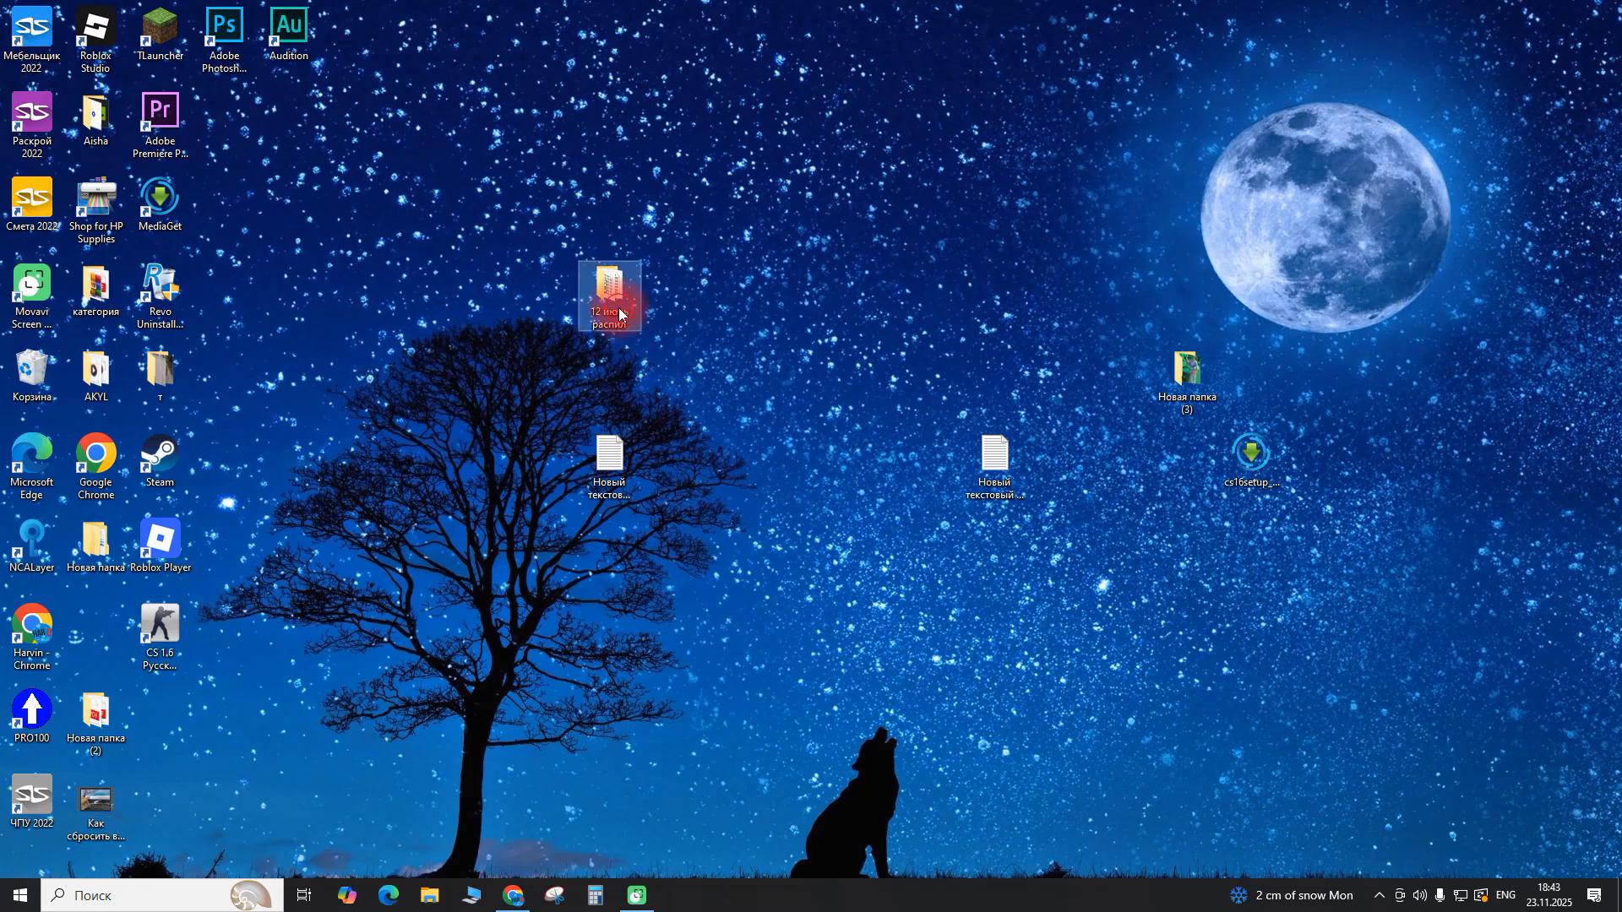
# Open the properties of the first .xls file in the 12 июнь распил folder and bring up its default program choice.
pyautogui.doubleClick(619, 314)
pyautogui.rightClick(498, 537)
pyautogui.click(530, 516)
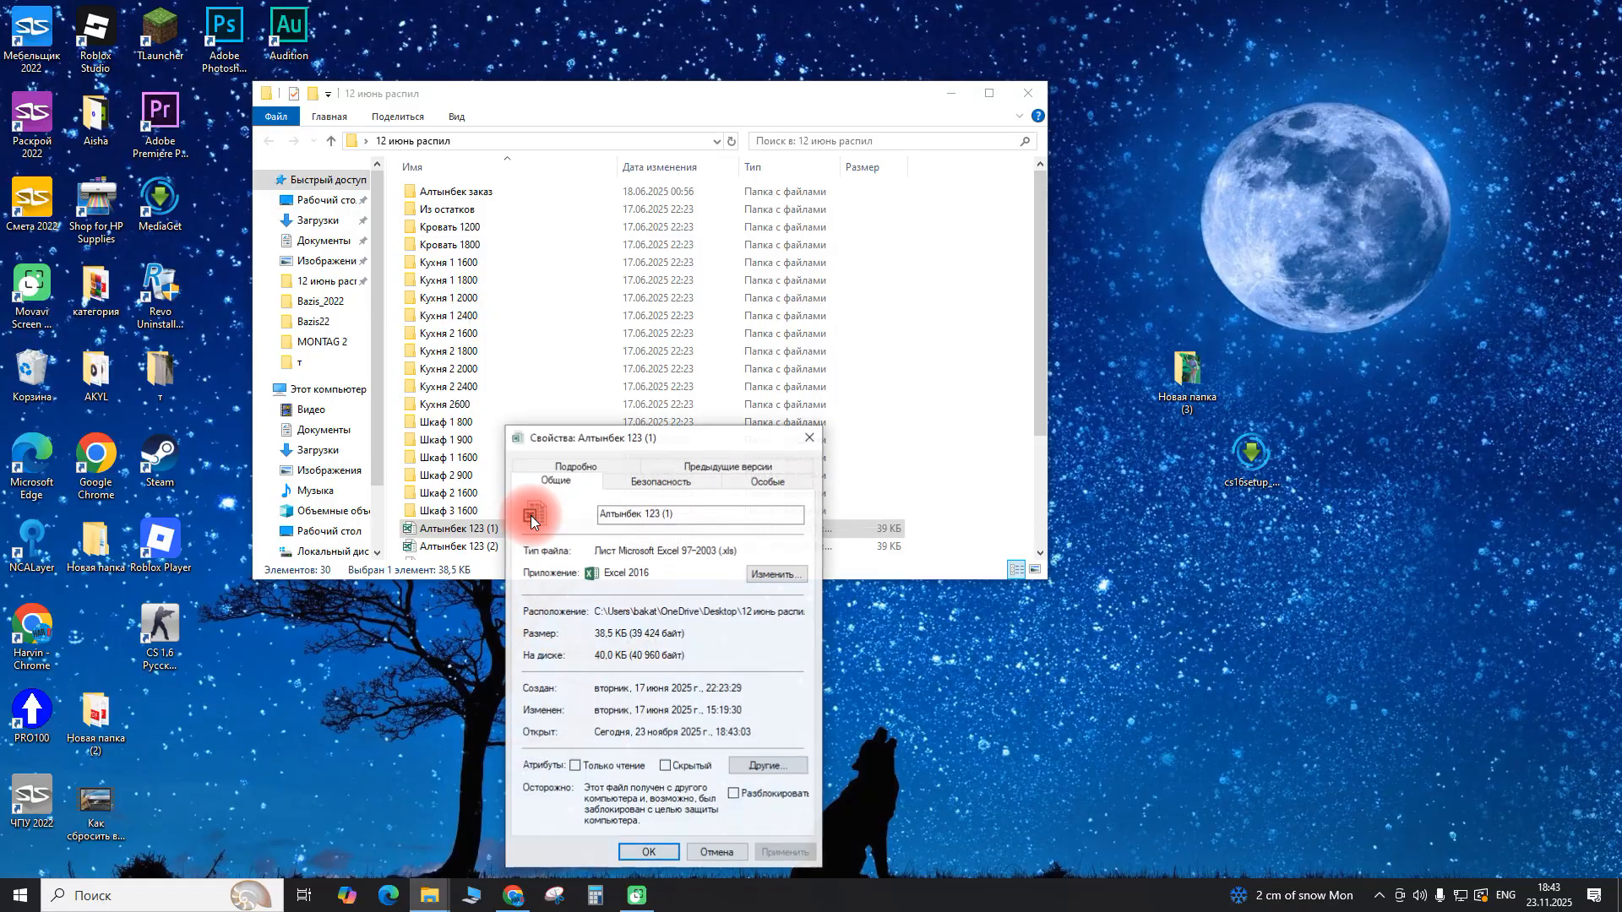
pyautogui.click(777, 576)
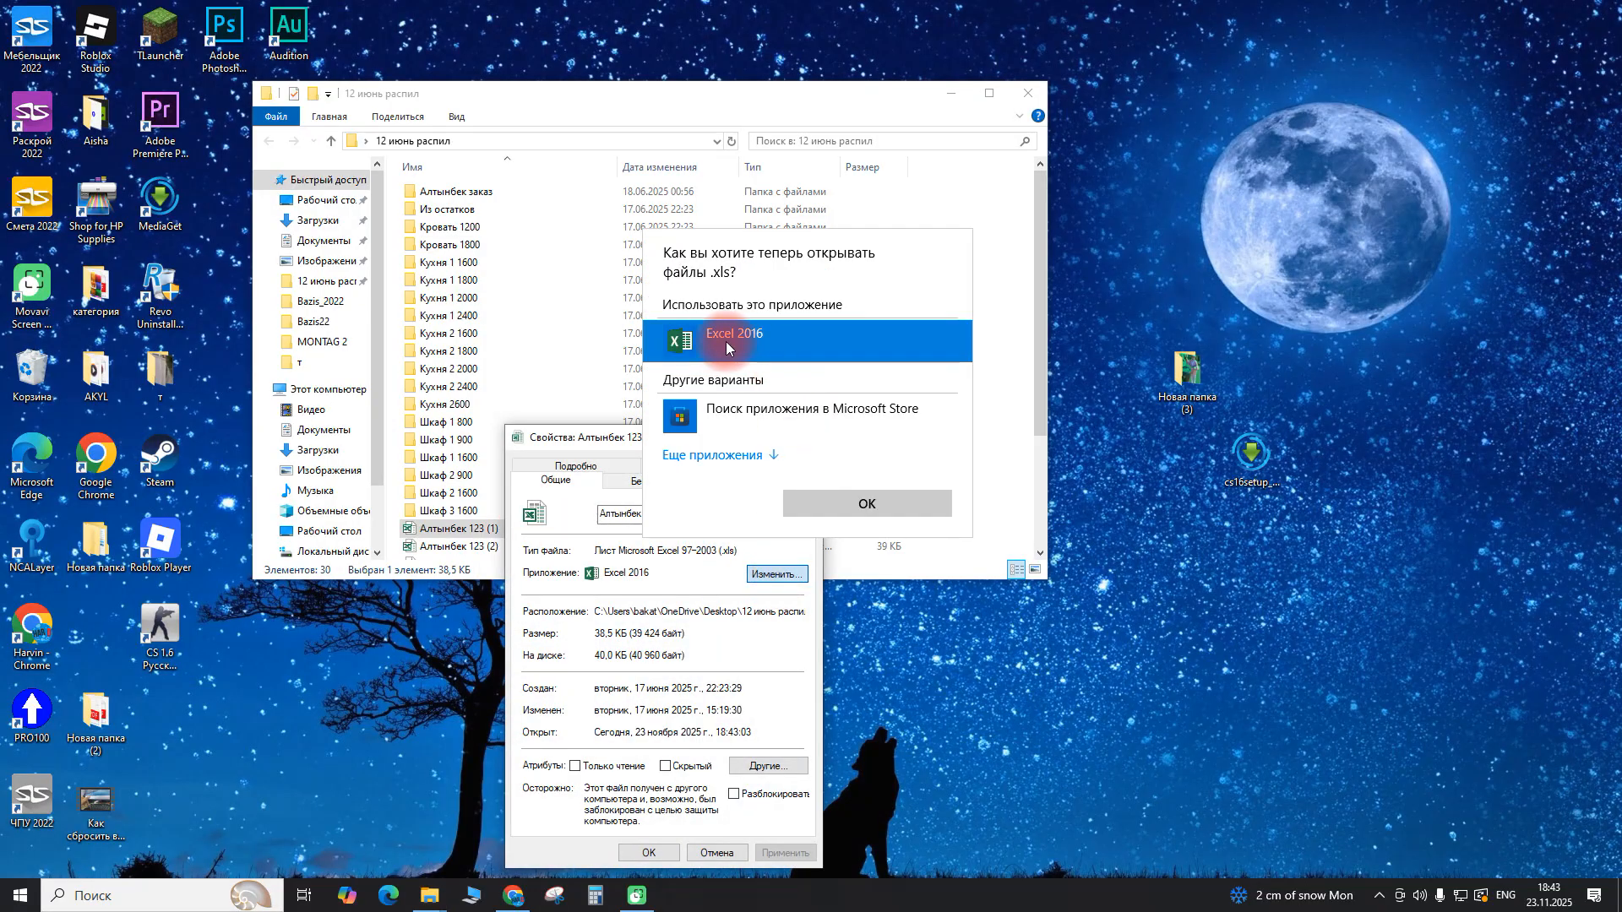
# Expand the program choices for .xls files and browse the computer to C:\Program Files (x86)\Microsoft Office\Office16 for another application.
pyautogui.click(732, 455)
pyautogui.scroll(-1, 717, 475)
pyautogui.scroll(-1, 717, 475)
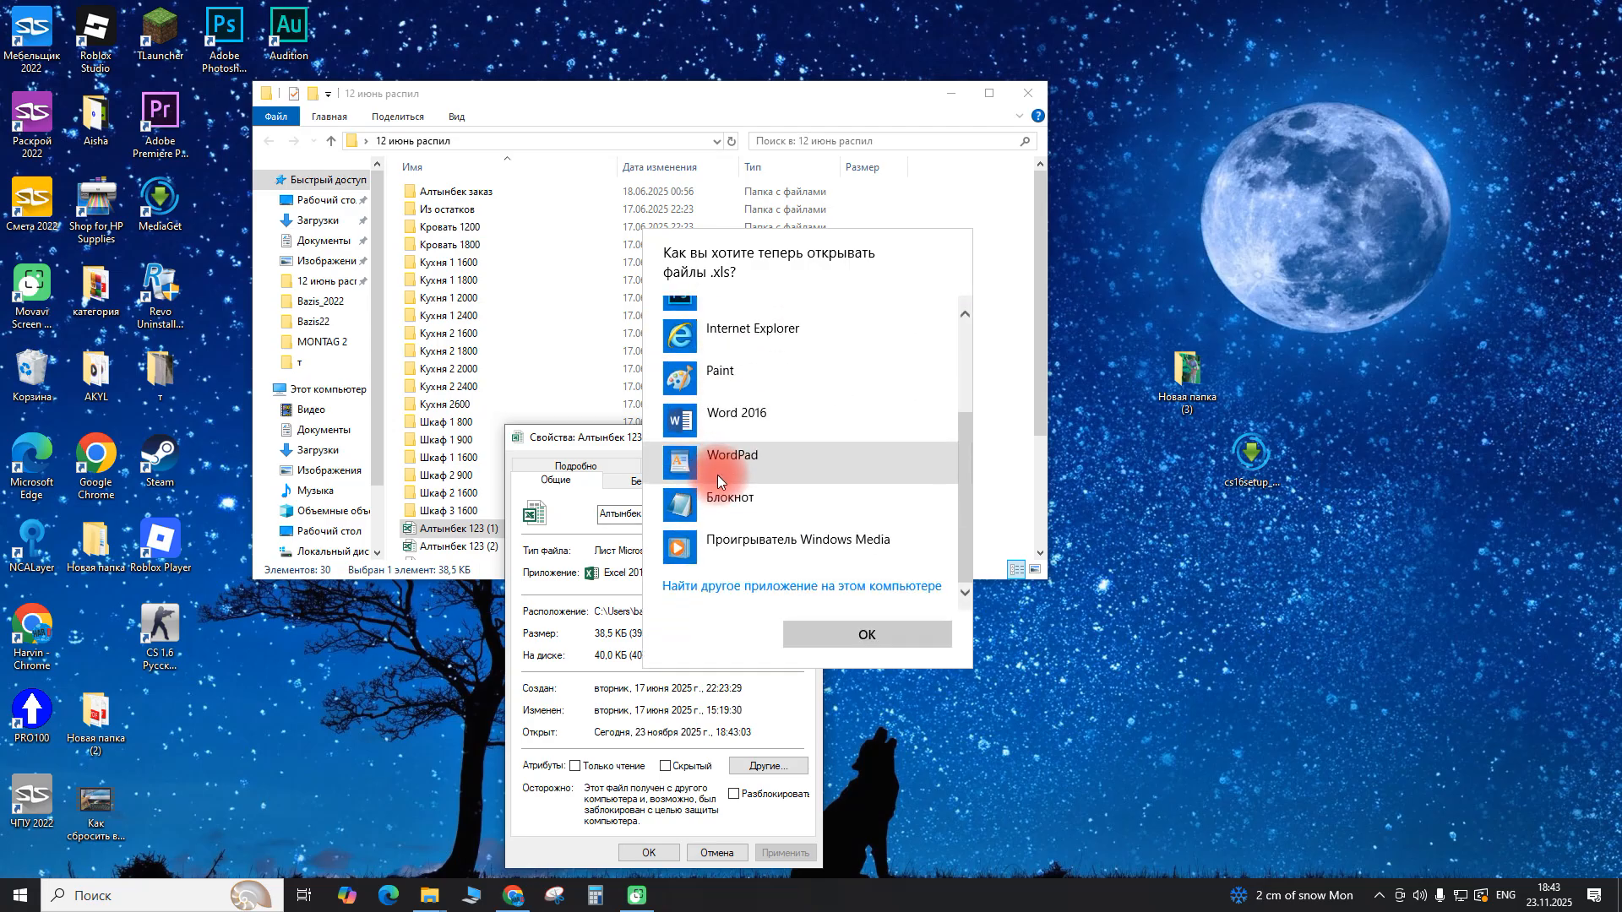
pyautogui.click(743, 596)
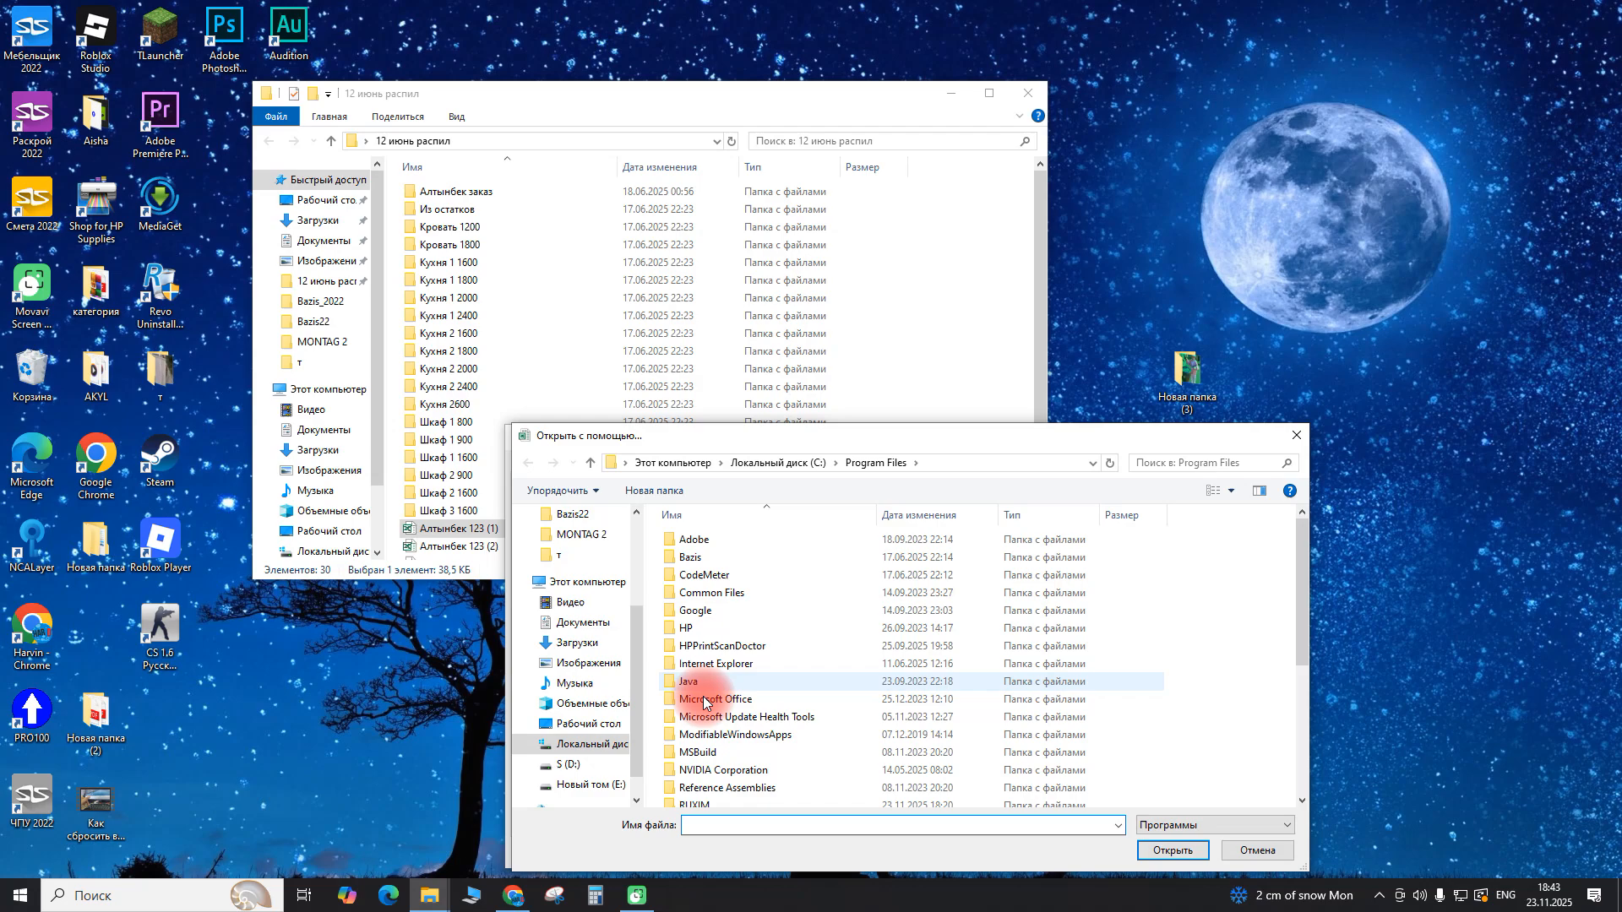
pyautogui.click(718, 698)
pyautogui.click(596, 744)
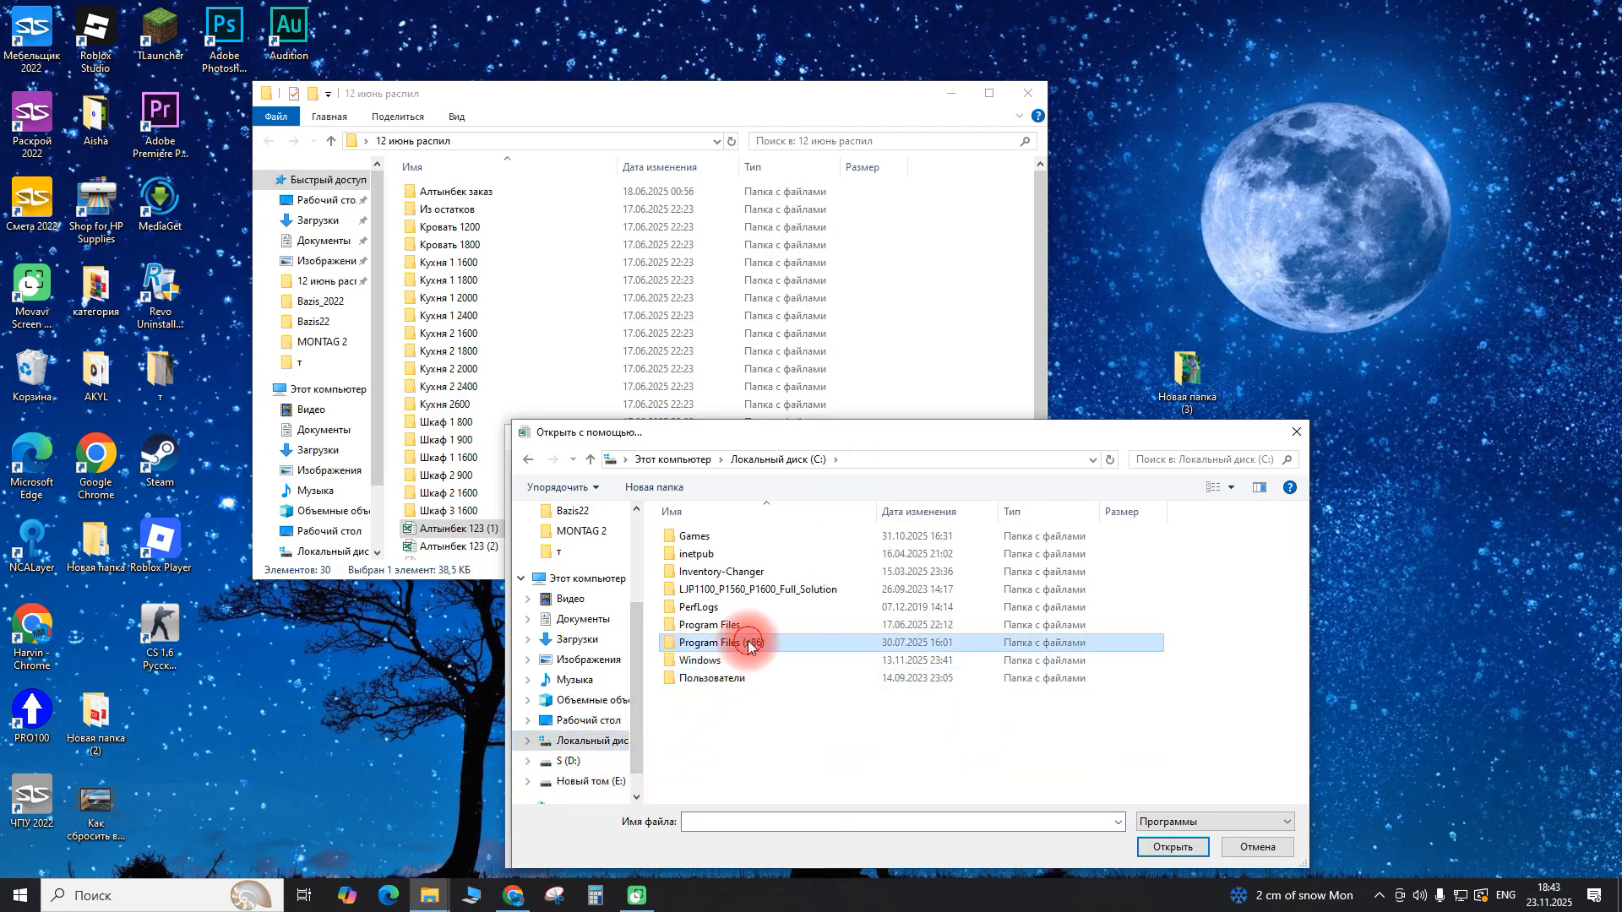
pyautogui.doubleClick(748, 642)
pyautogui.doubleClick(714, 716)
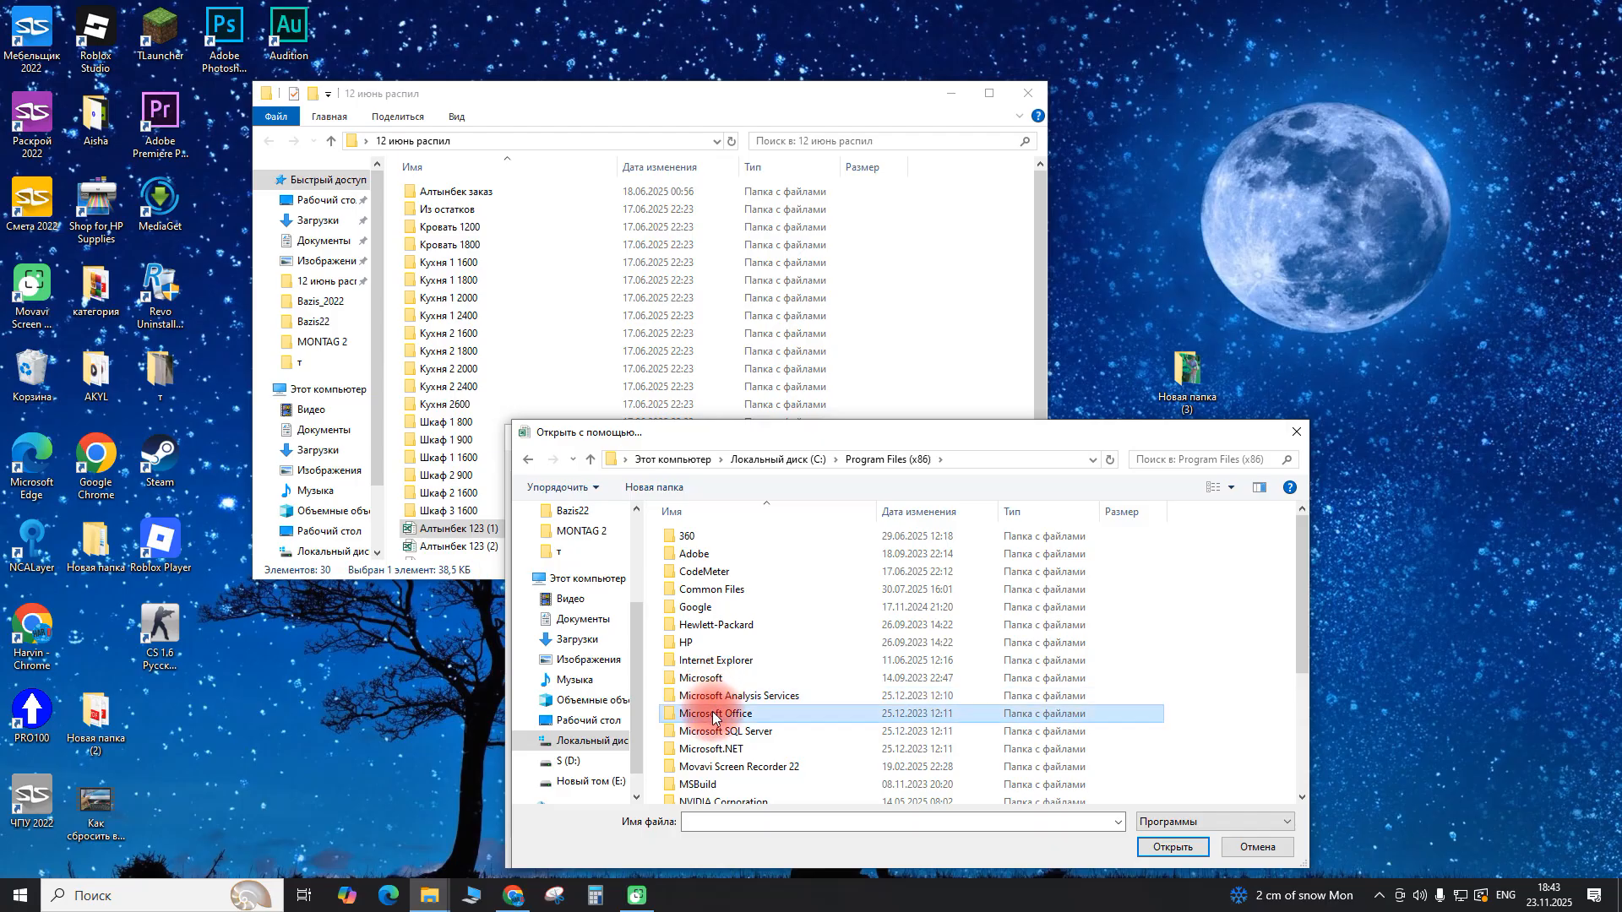
pyautogui.doubleClick(718, 553)
pyautogui.scroll(-10, 778, 680)
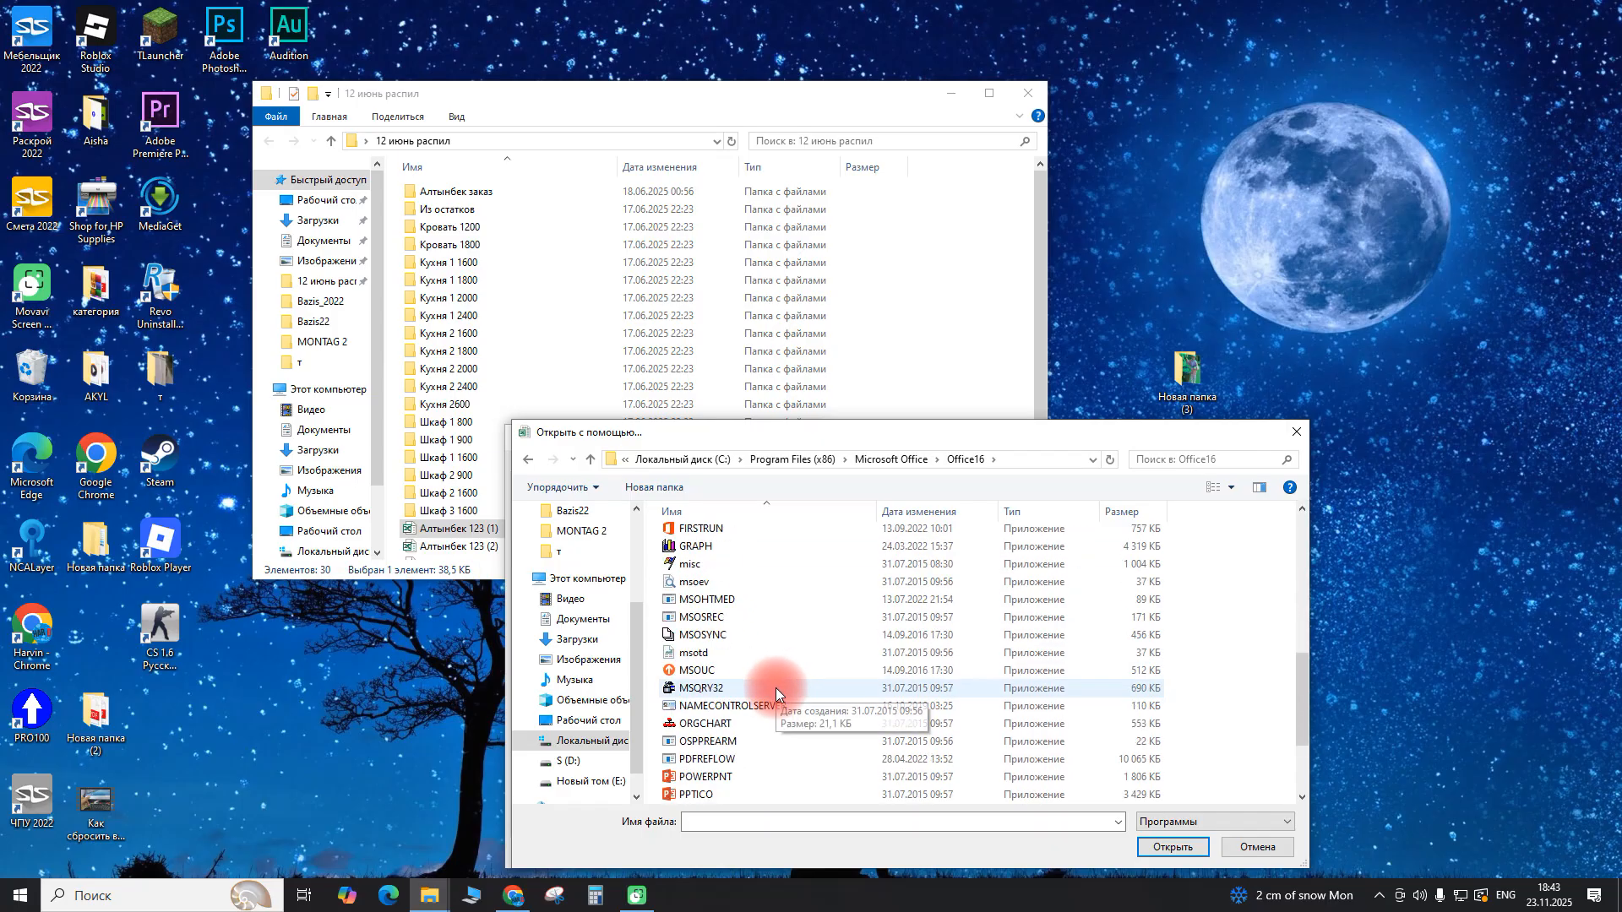
# Highlight XLICONS and POWERPNT in Office16, cancel the program selection, and close the file's properties and the folder.
pyautogui.click(697, 795)
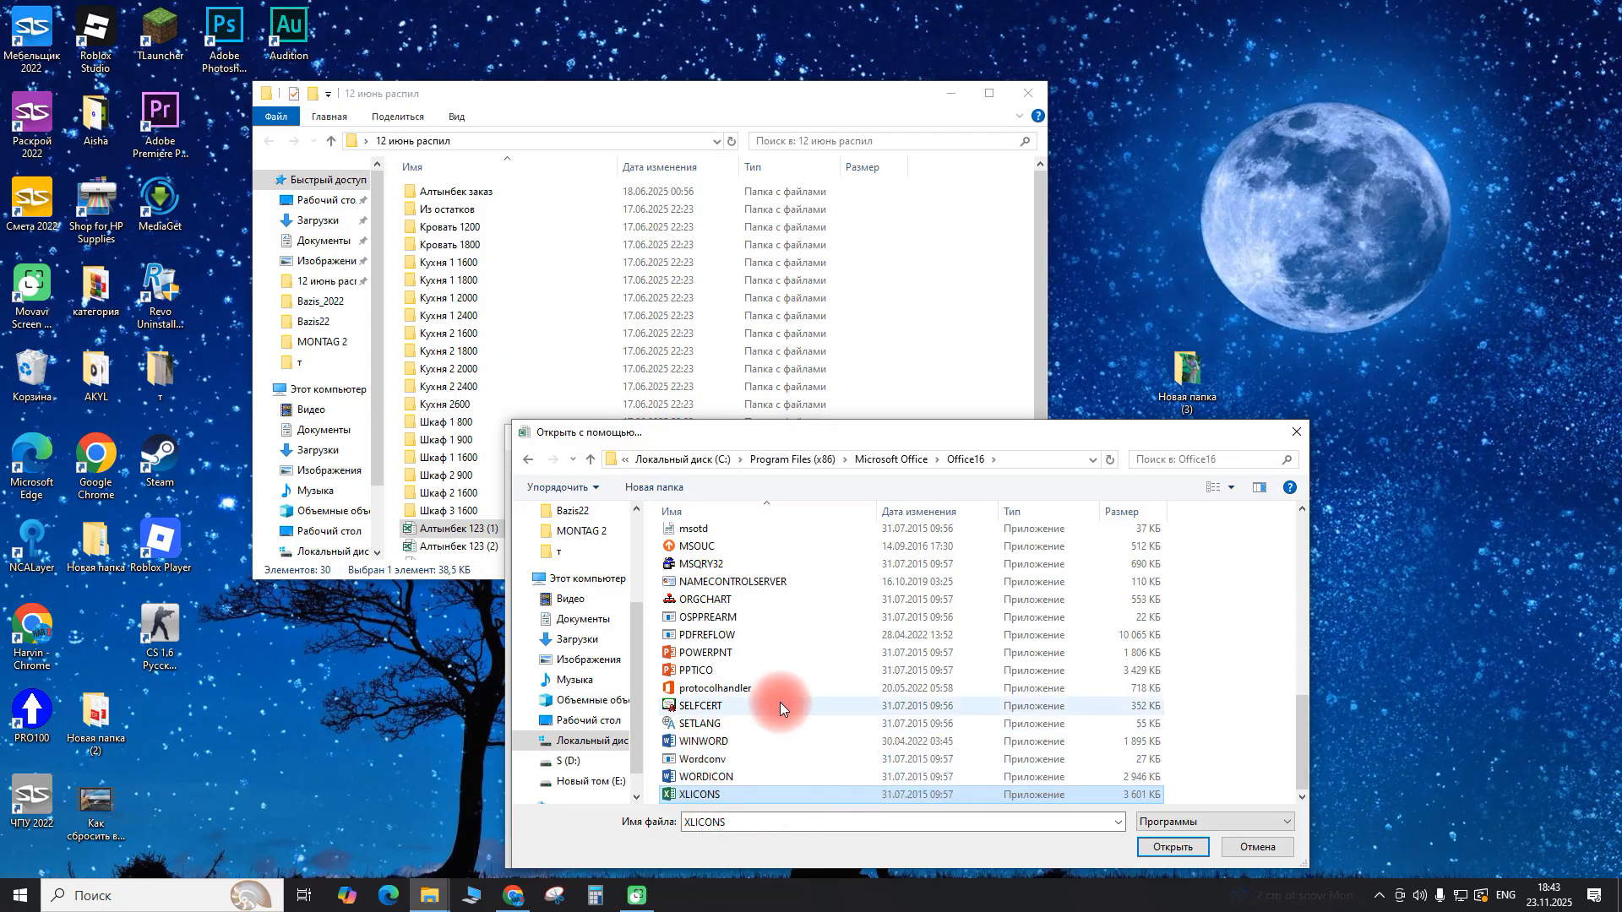
pyautogui.click(752, 656)
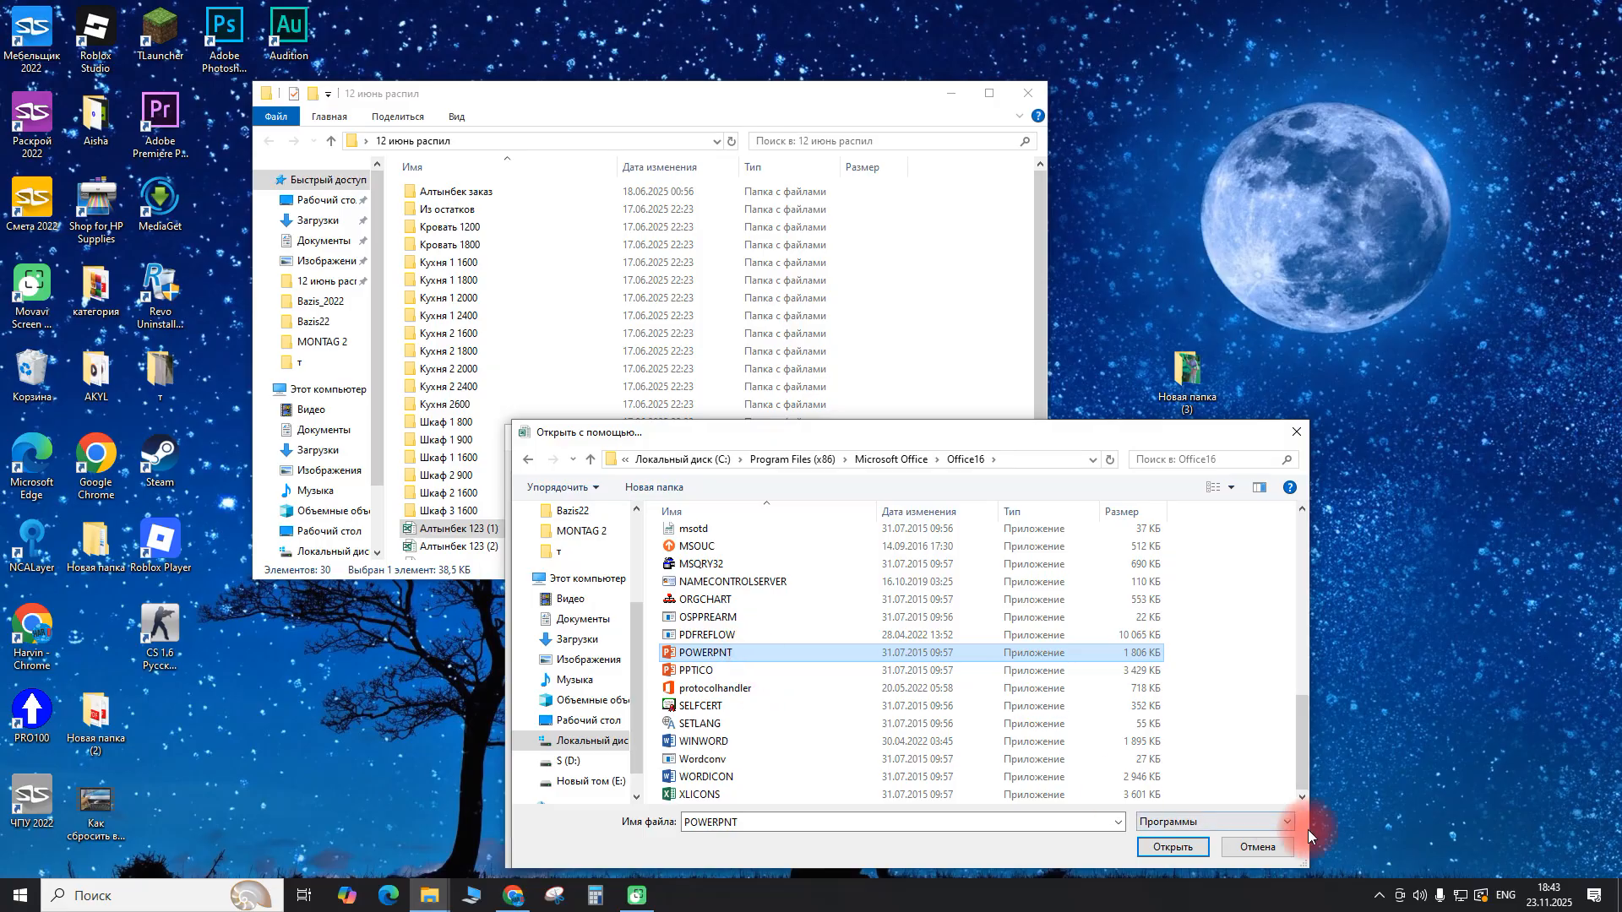
pyautogui.click(1270, 847)
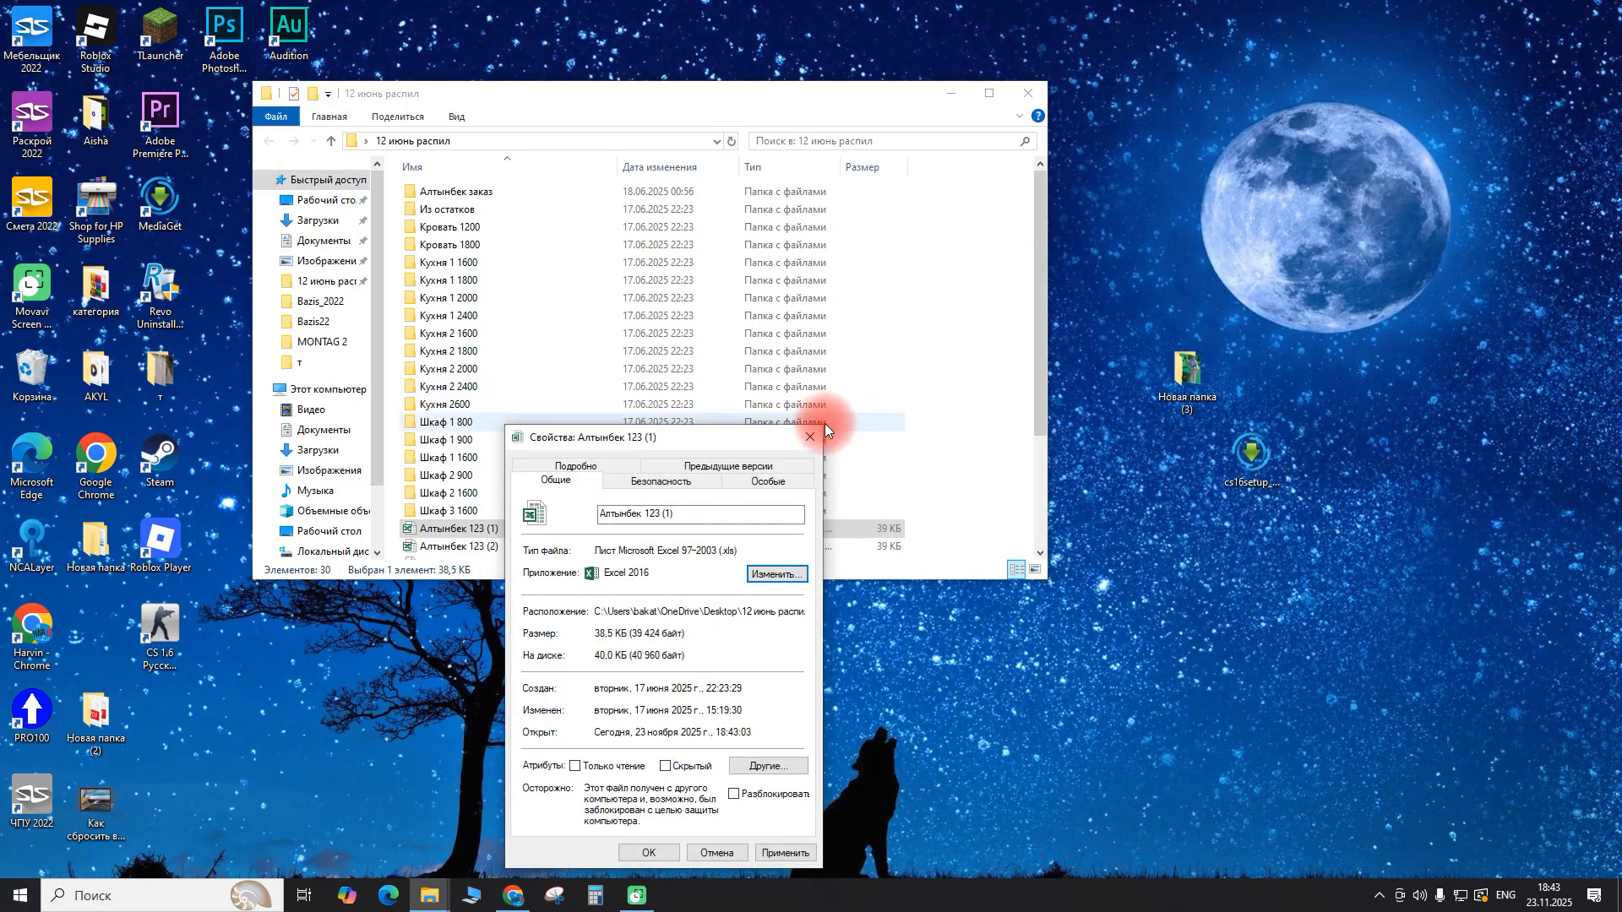
pyautogui.click(812, 439)
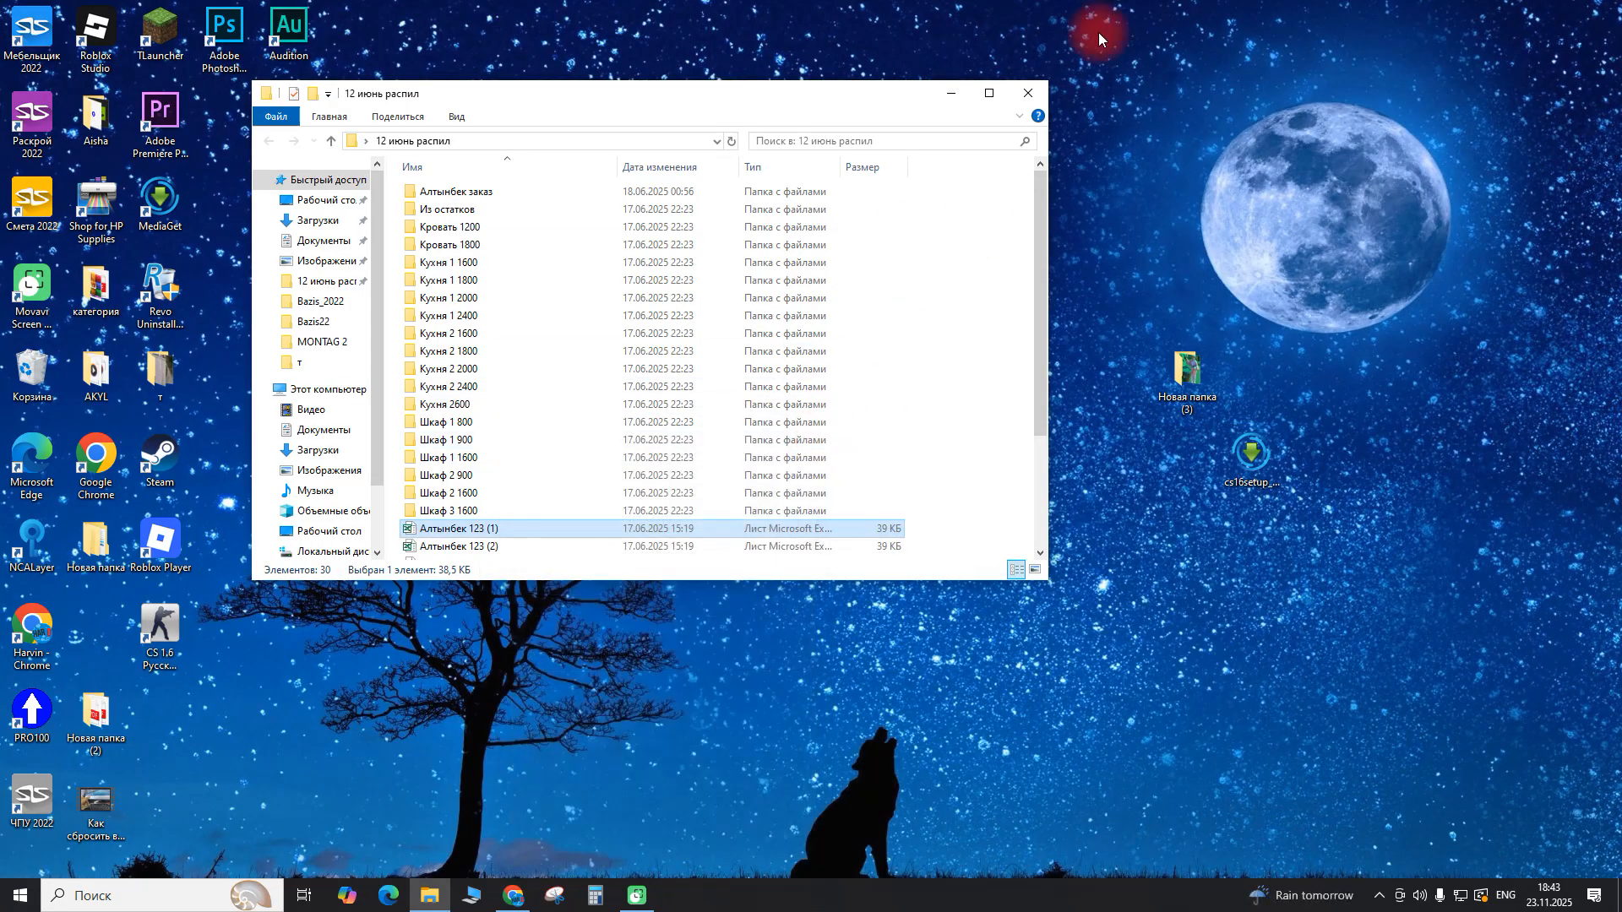
pyautogui.click(1029, 95)
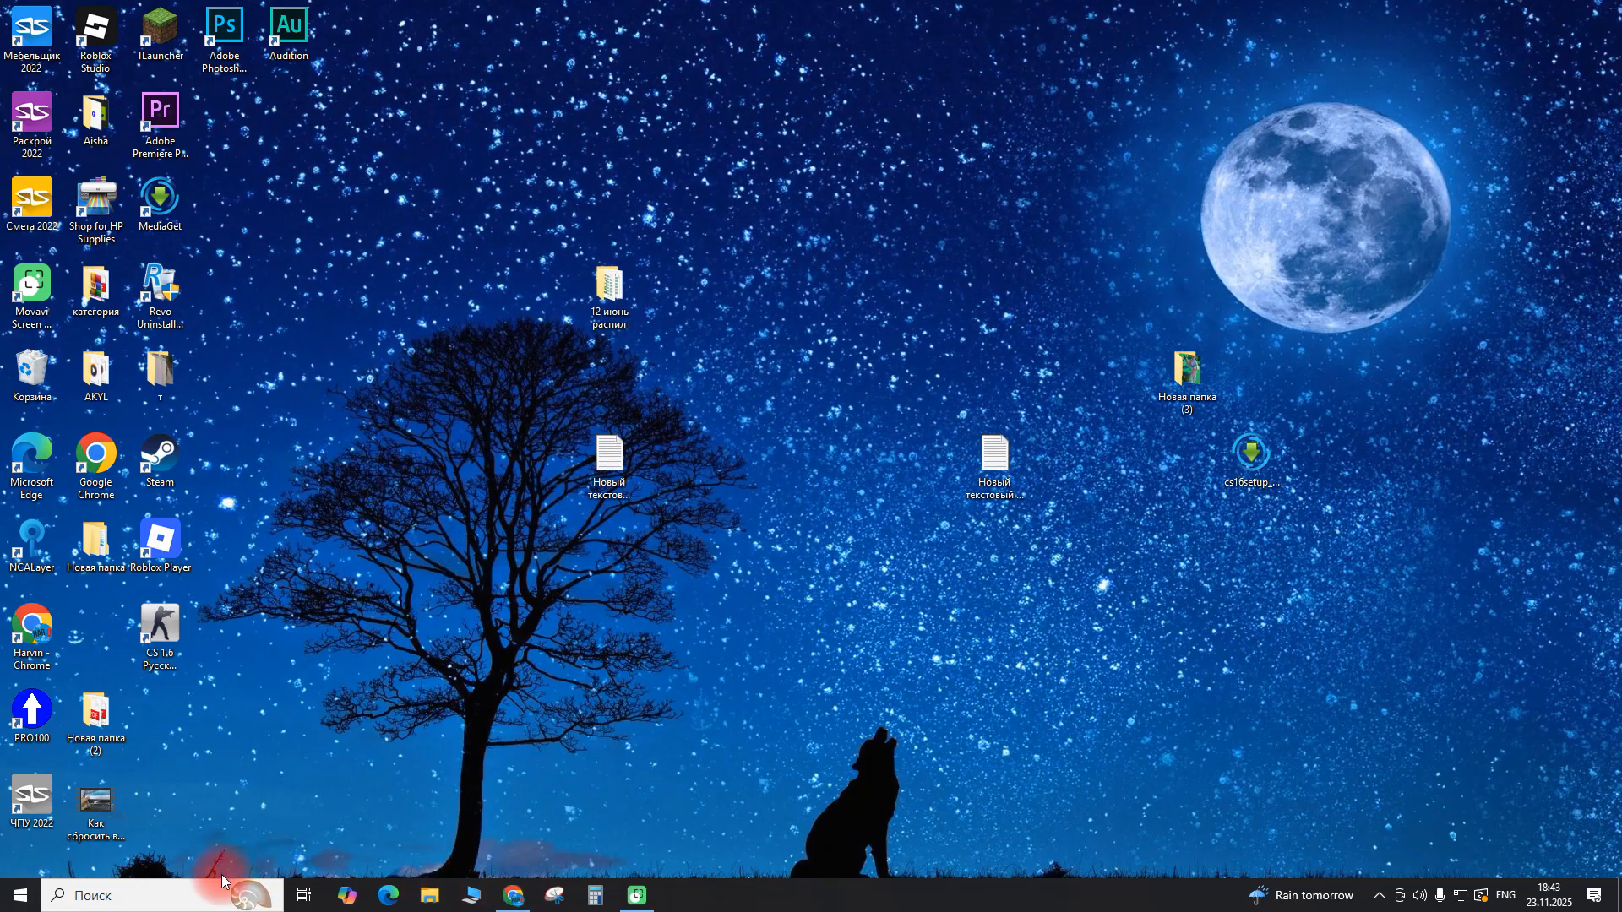
pyautogui.press('super+r')
pyautogui.press('Return')
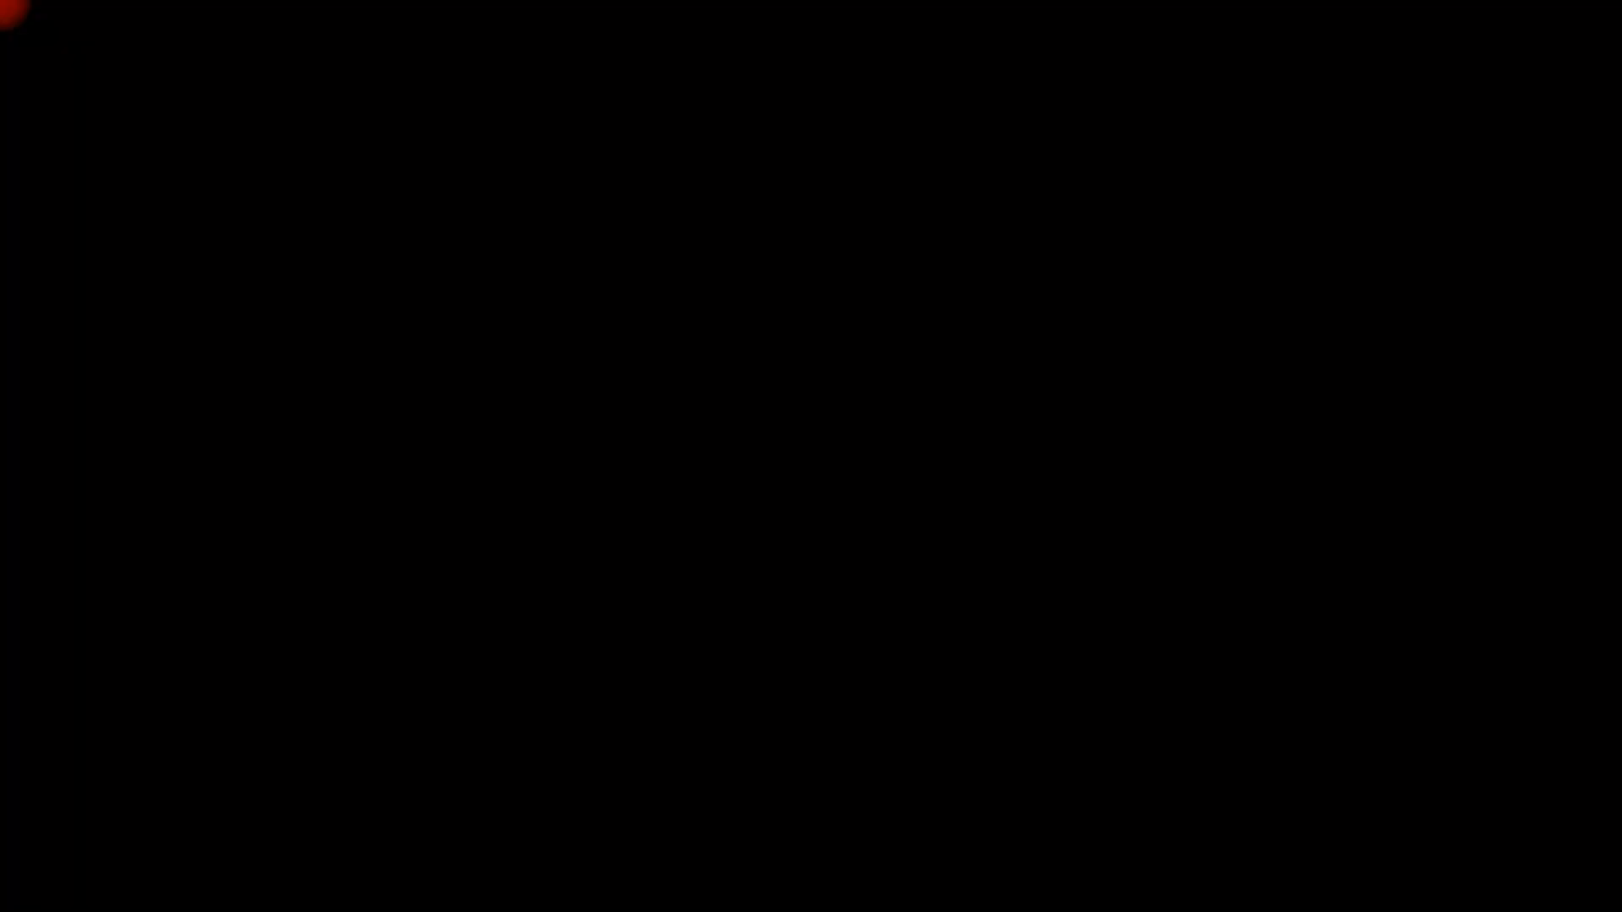
# Open Registry Editor, look through the Word keys under HKEY_CLASSES_ROOT, and collapse the Word.Document.12 key.
pyautogui.click(750, 546)
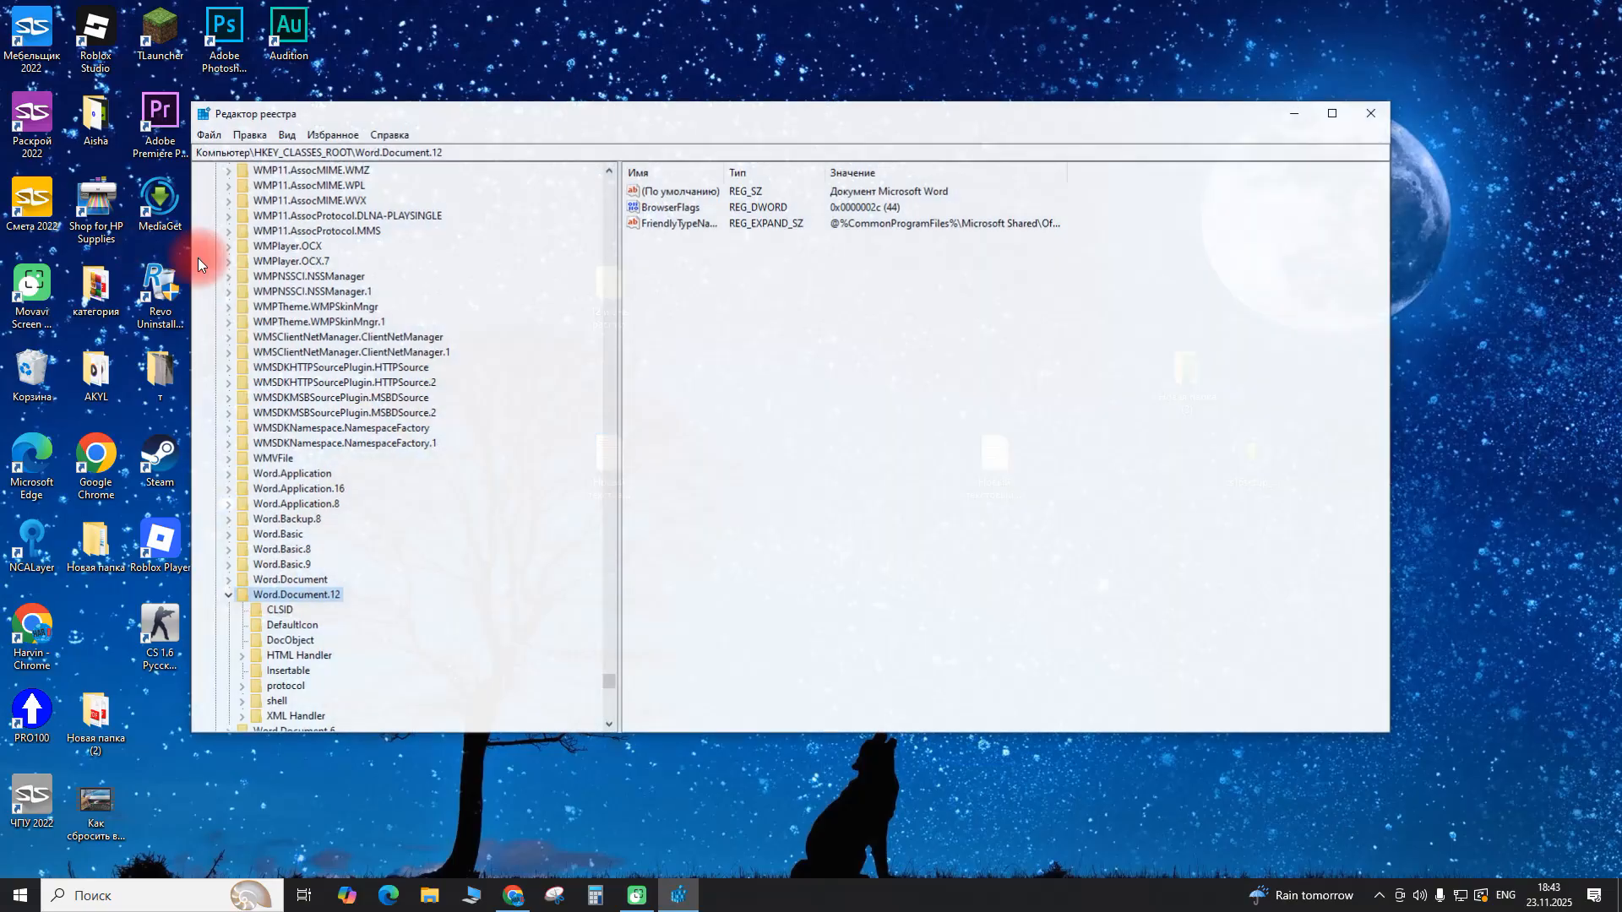
pyautogui.scroll(-10, 484, 354)
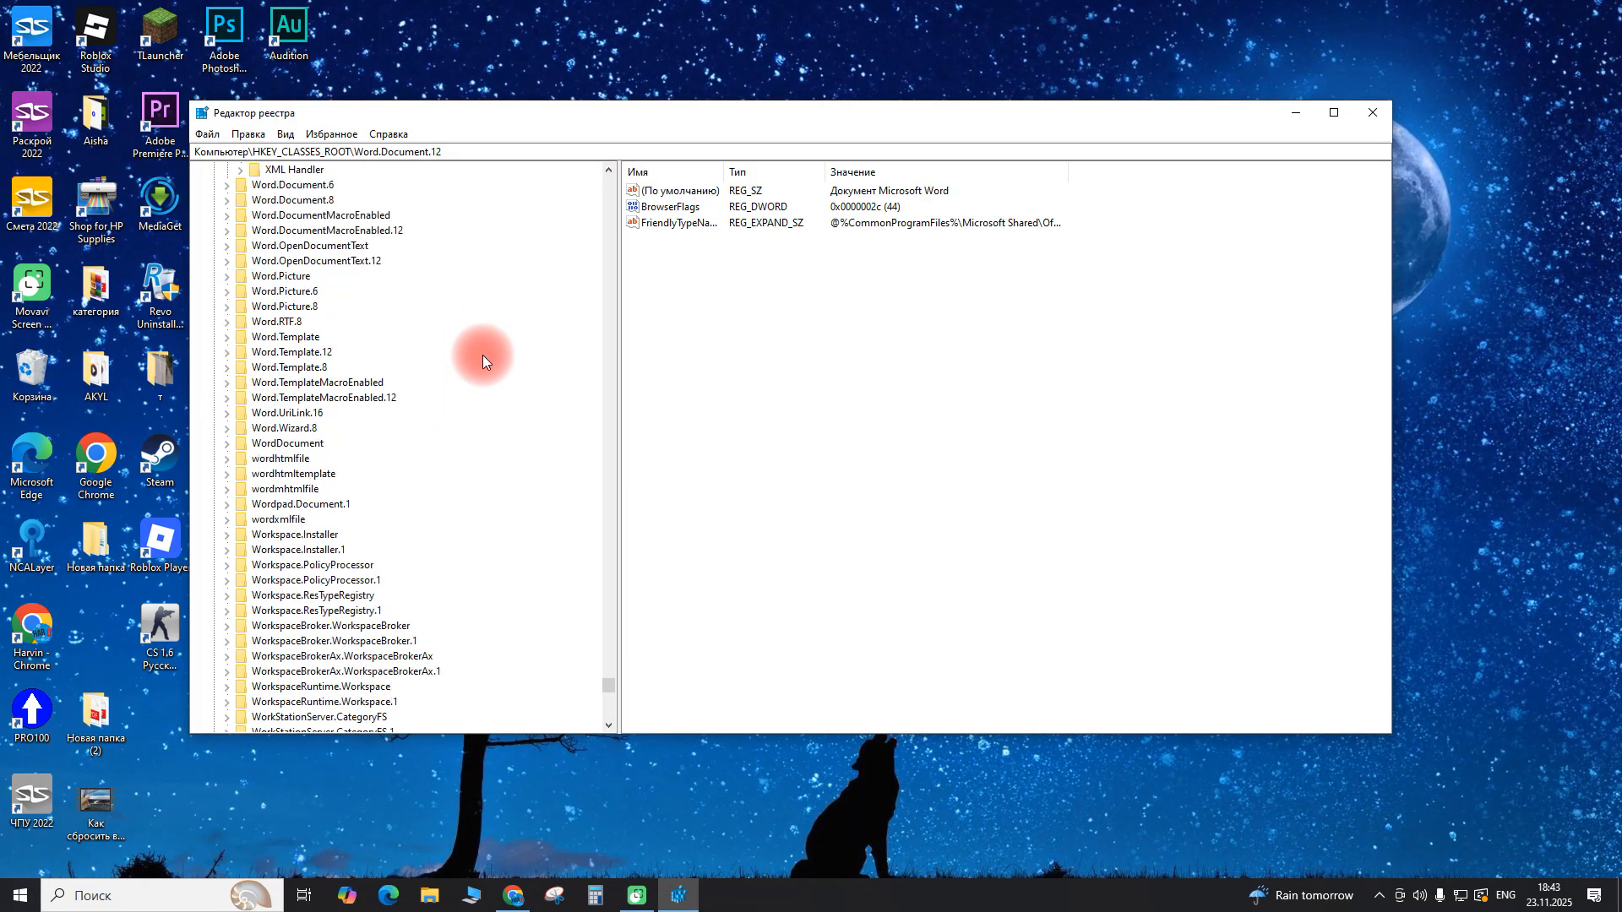
pyautogui.scroll(9, 484, 354)
pyautogui.scroll(-4, 262, 647)
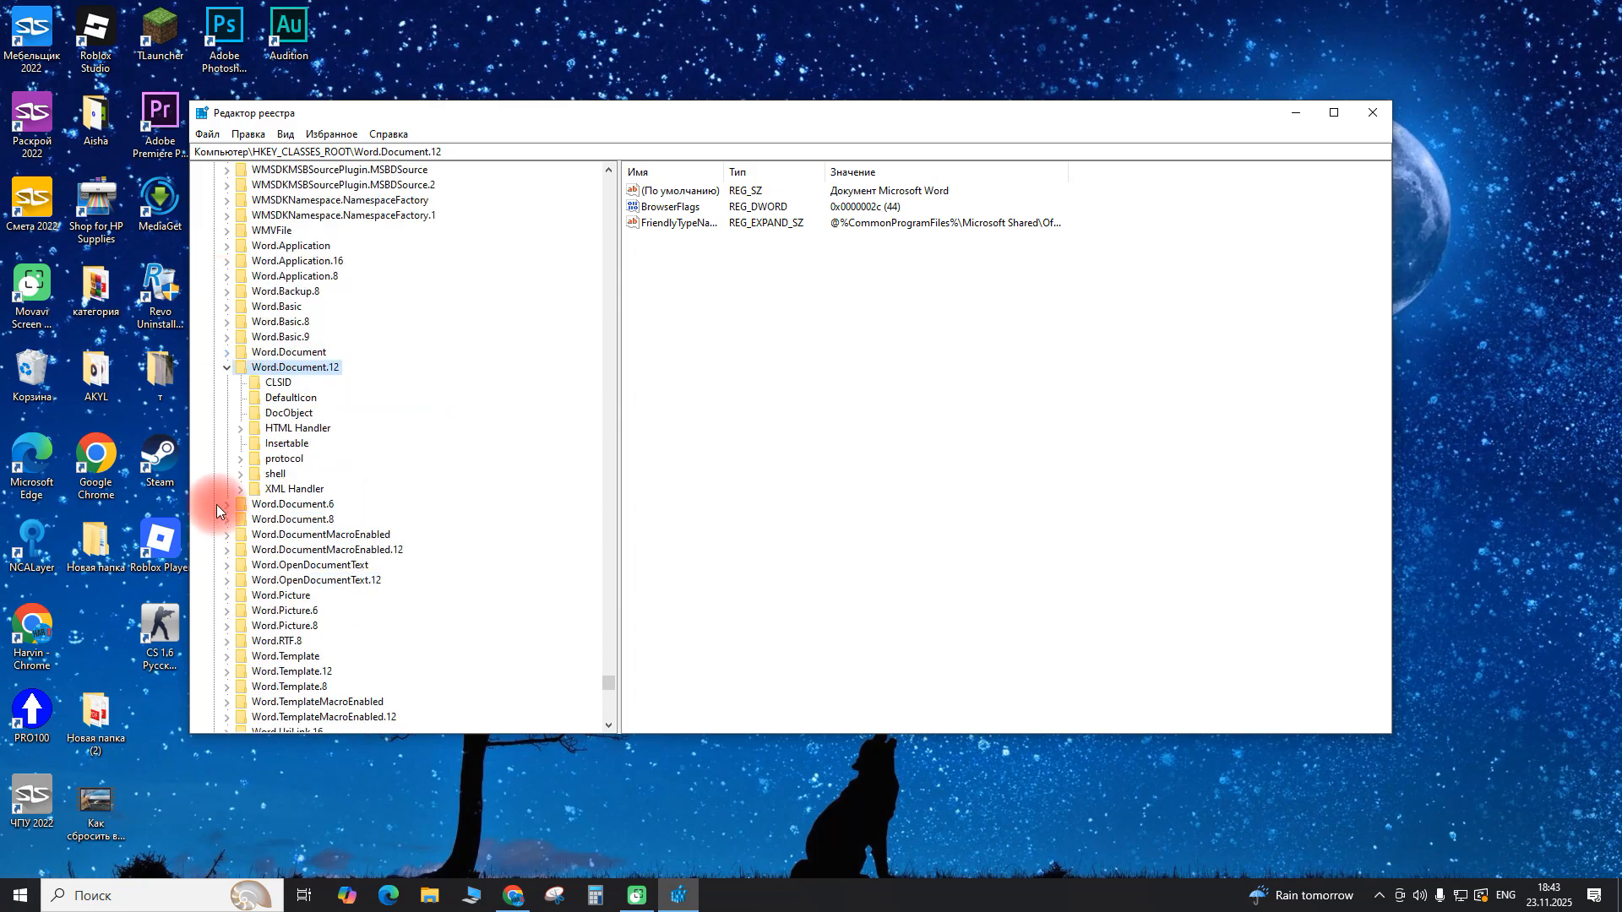
pyautogui.click(228, 368)
# Check the .wps key under HKEY_CLASSES_ROOT for subkeys and collapse the HKEY_CLASSES_ROOT branch.
pyautogui.moveTo(611, 686); pyautogui.dragTo(651, 256)
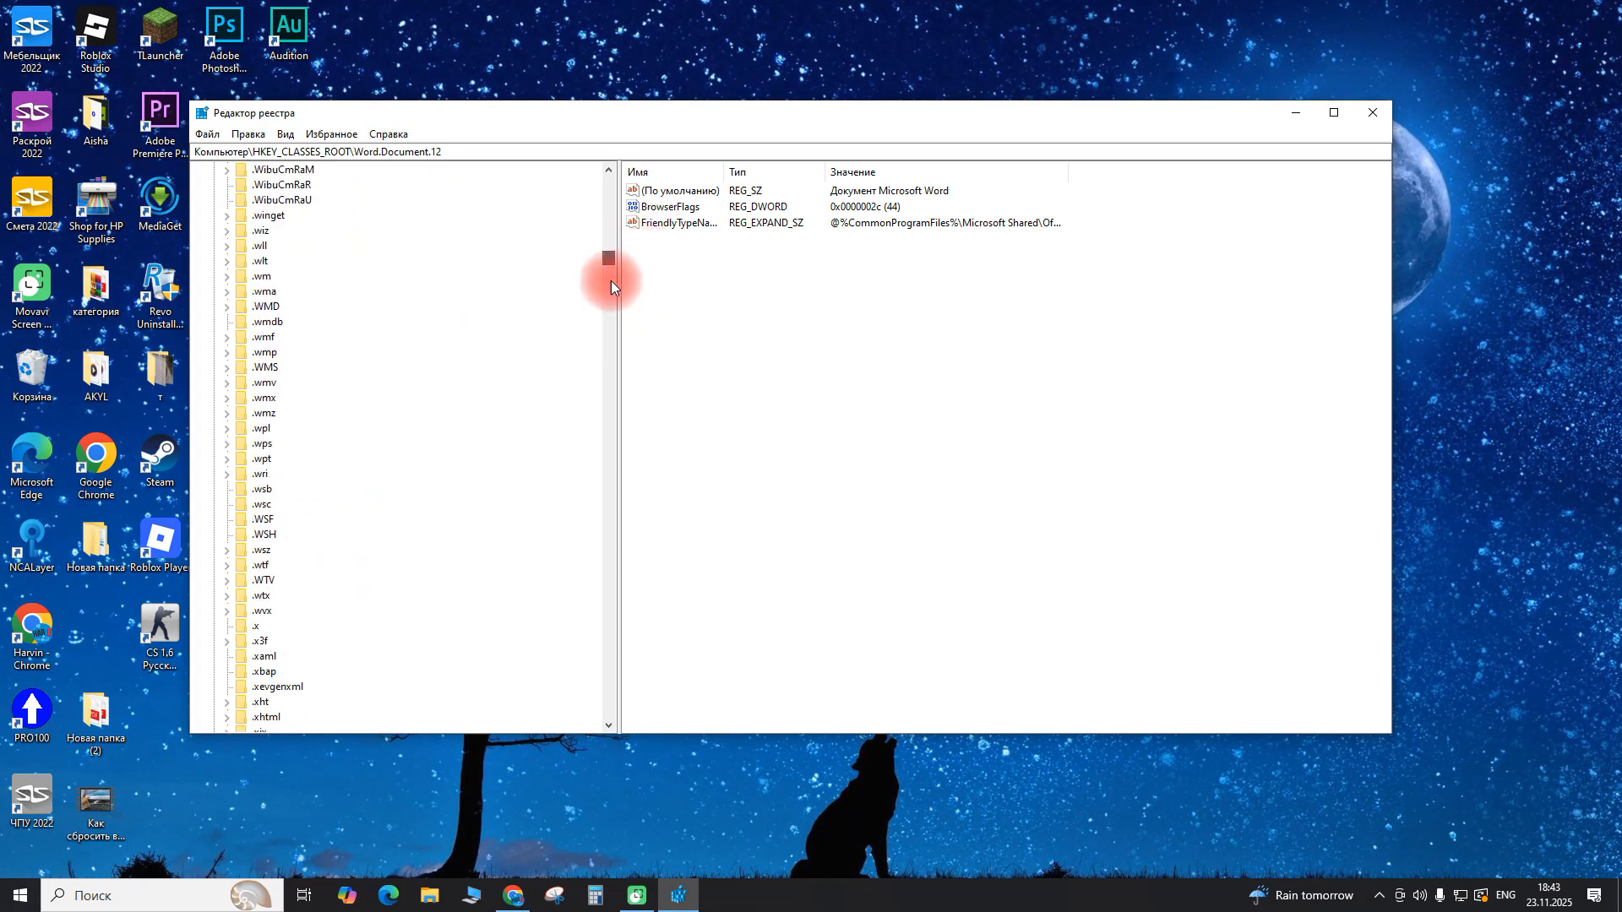
pyautogui.click(266, 448)
pyautogui.click(227, 444)
pyautogui.click(226, 445)
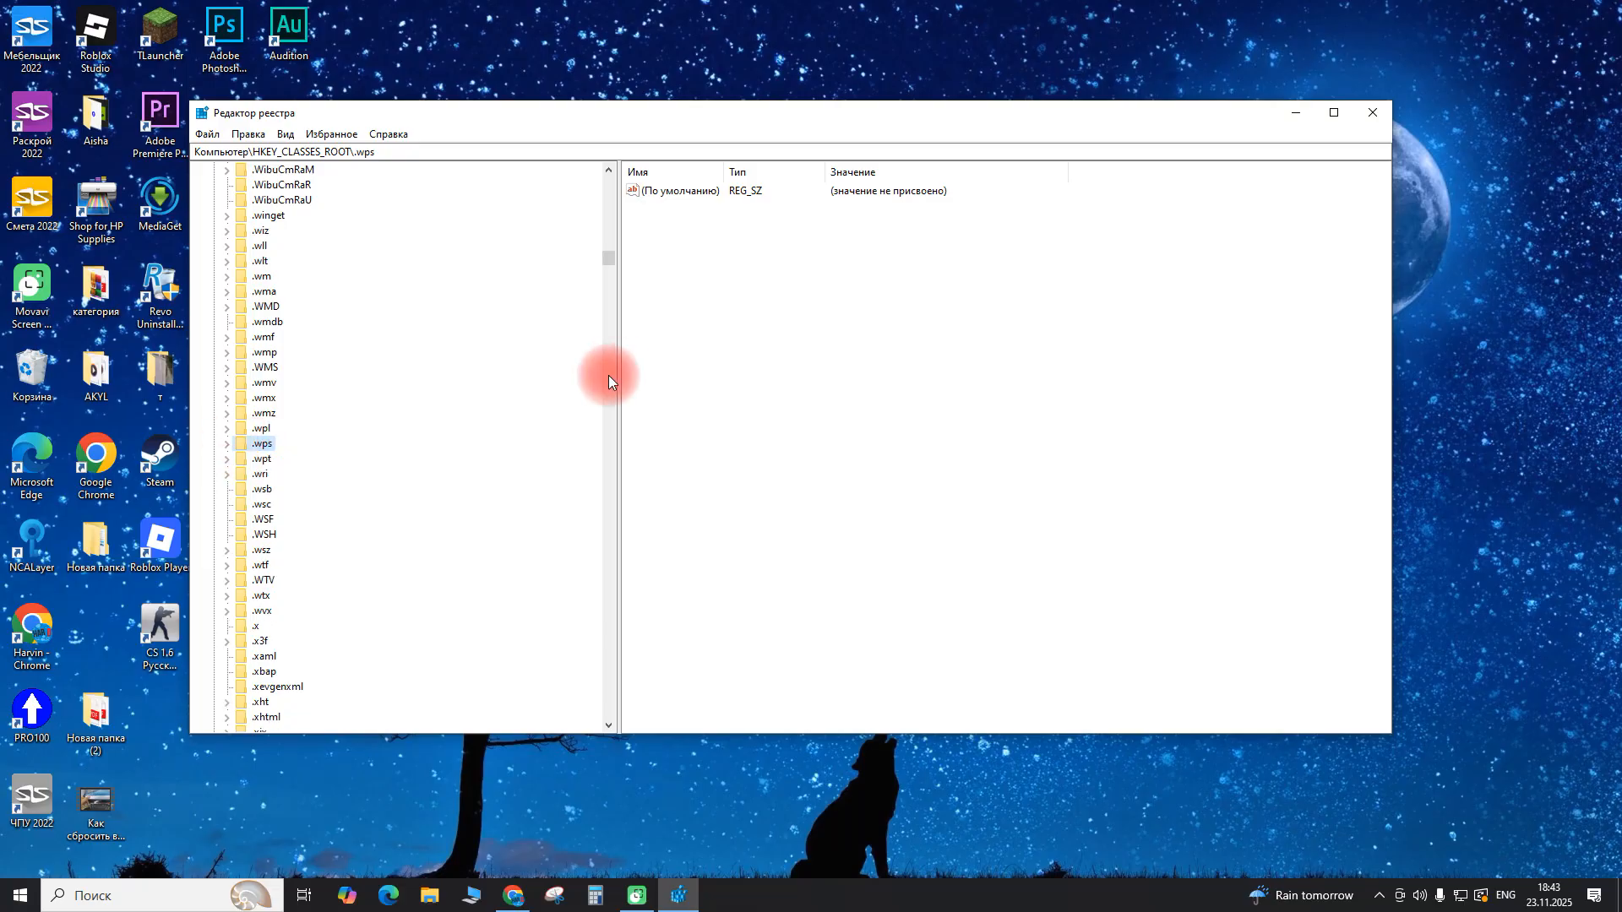
pyautogui.scroll(2, 608, 375)
pyautogui.moveTo(610, 257); pyautogui.dragTo(608, 164)
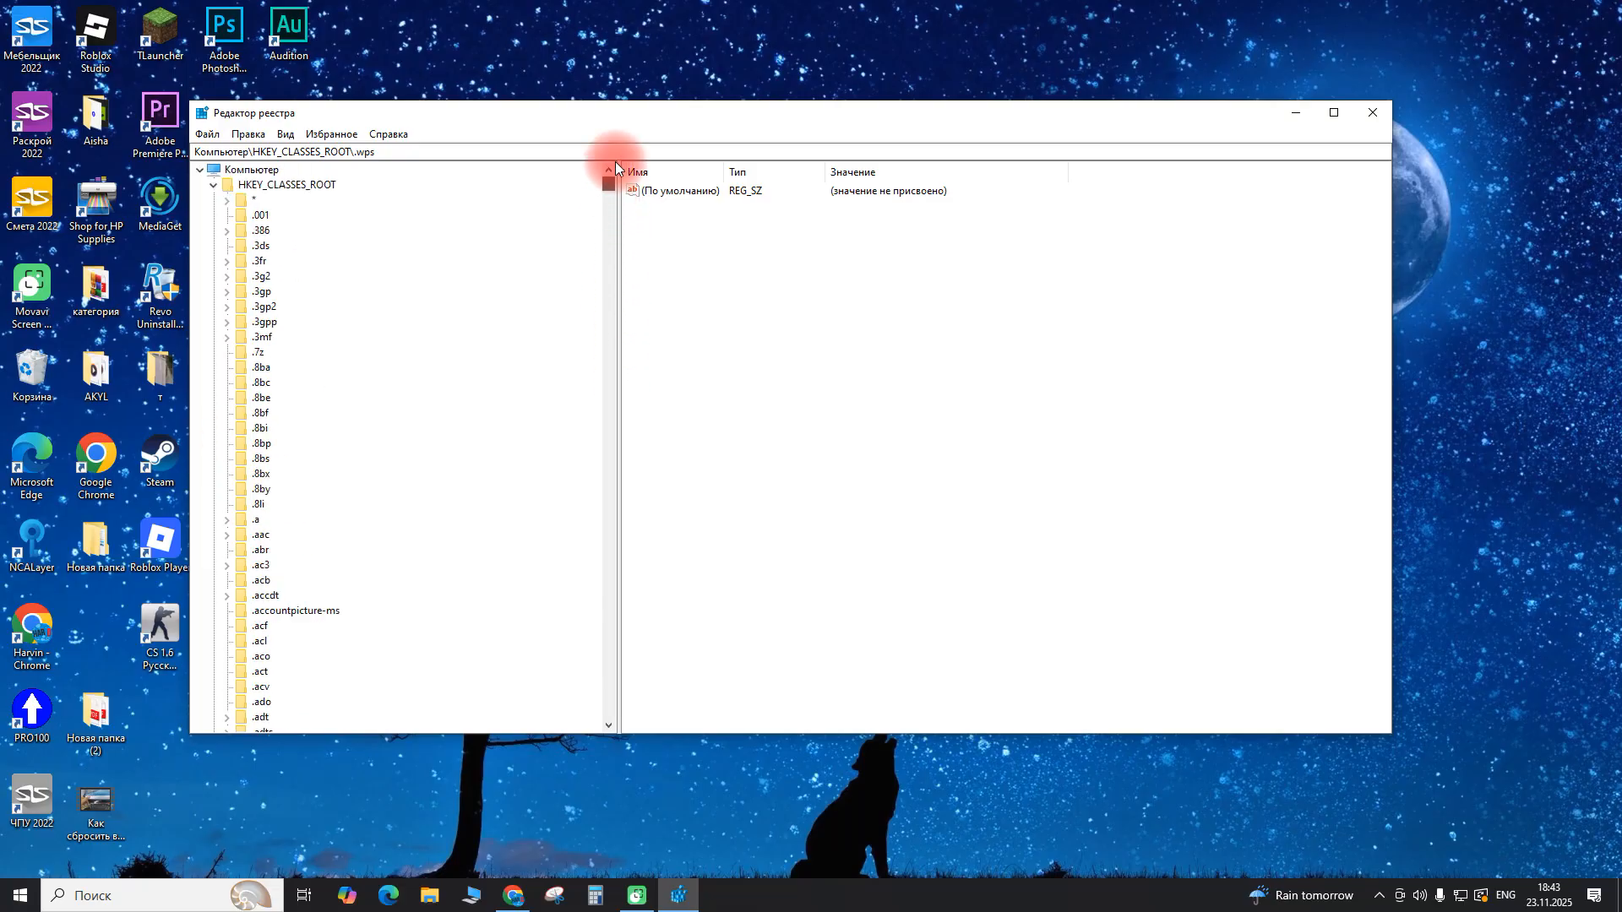
pyautogui.click(214, 185)
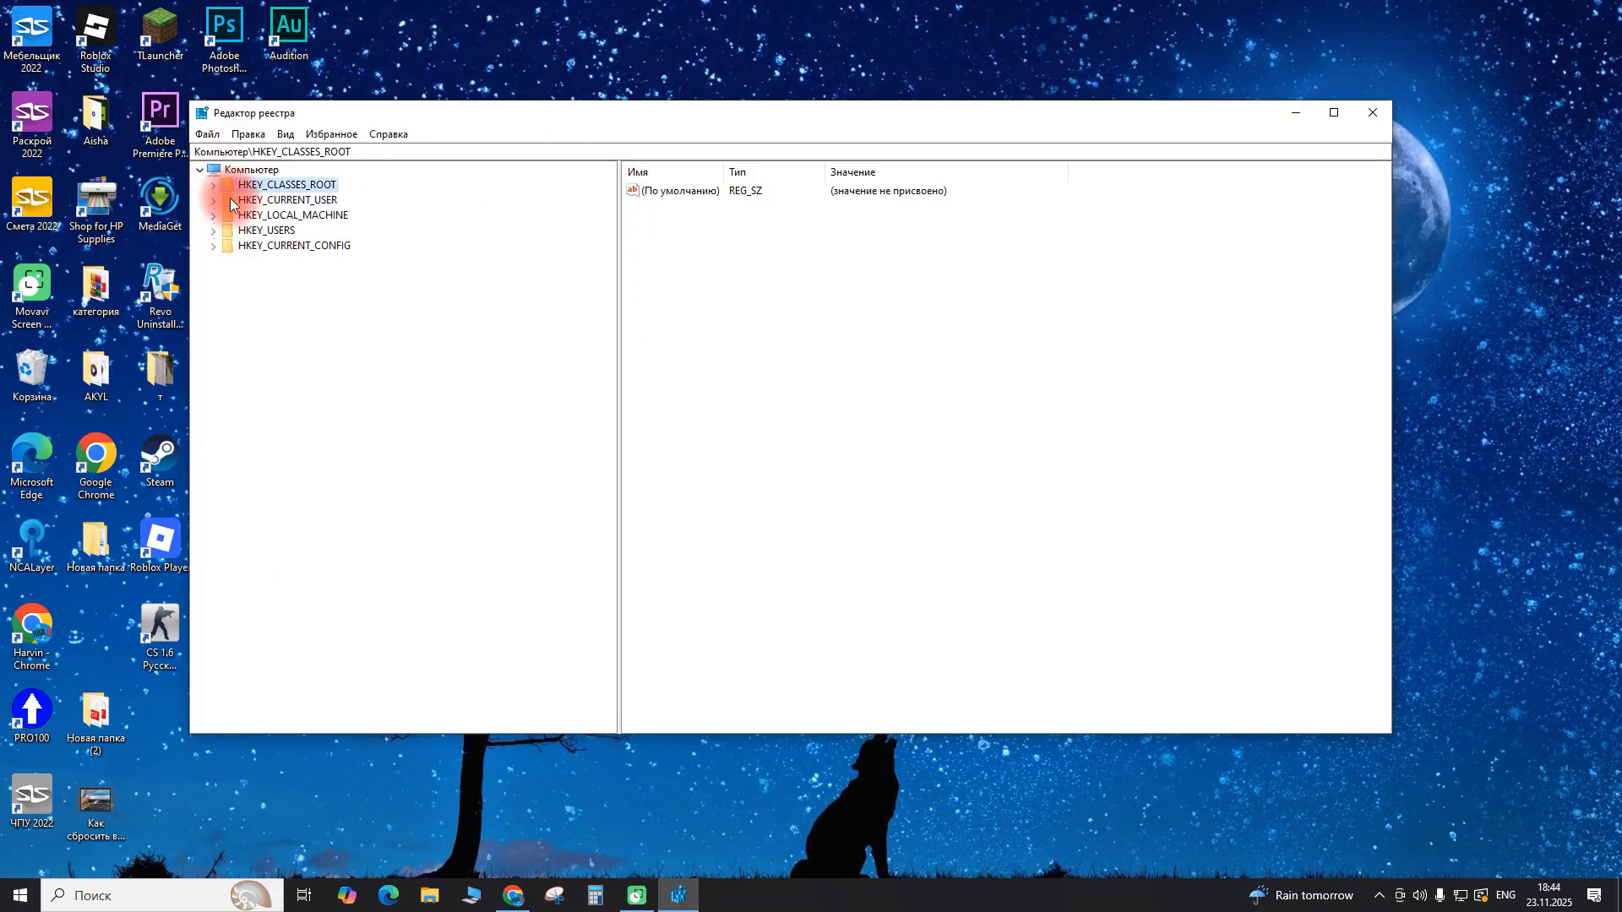
# Look through the HKEY_LOCAL_MACHINE\SOFTWARE keys and the HKEY_USERS branch for leftover program entries, collapsing each one again.
pyautogui.click(215, 218)
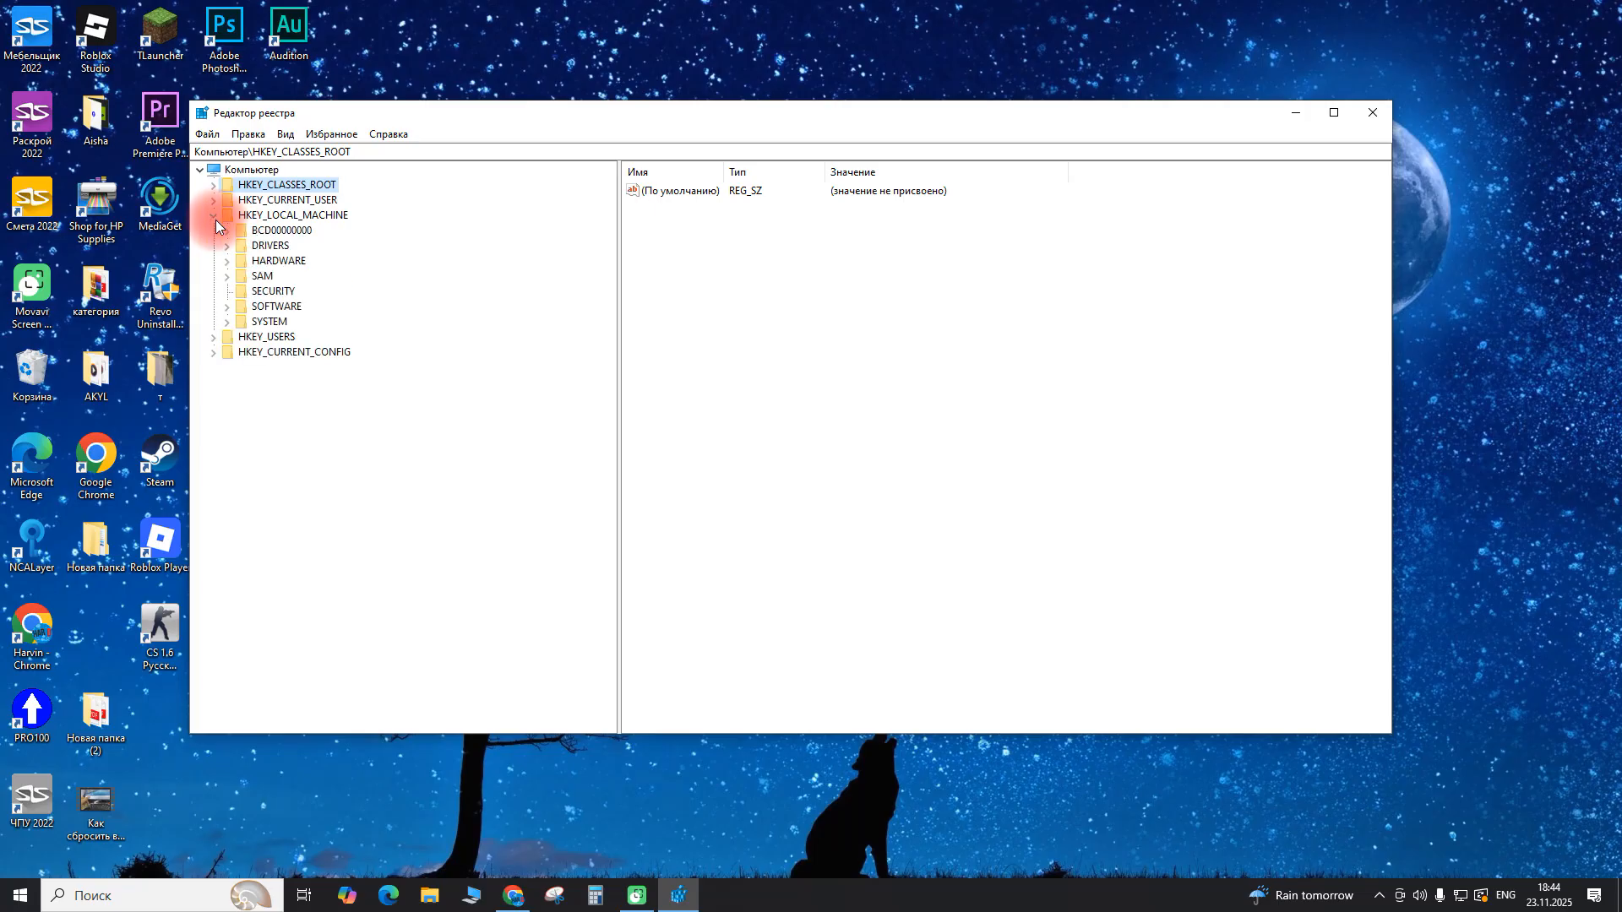
pyautogui.click(230, 306)
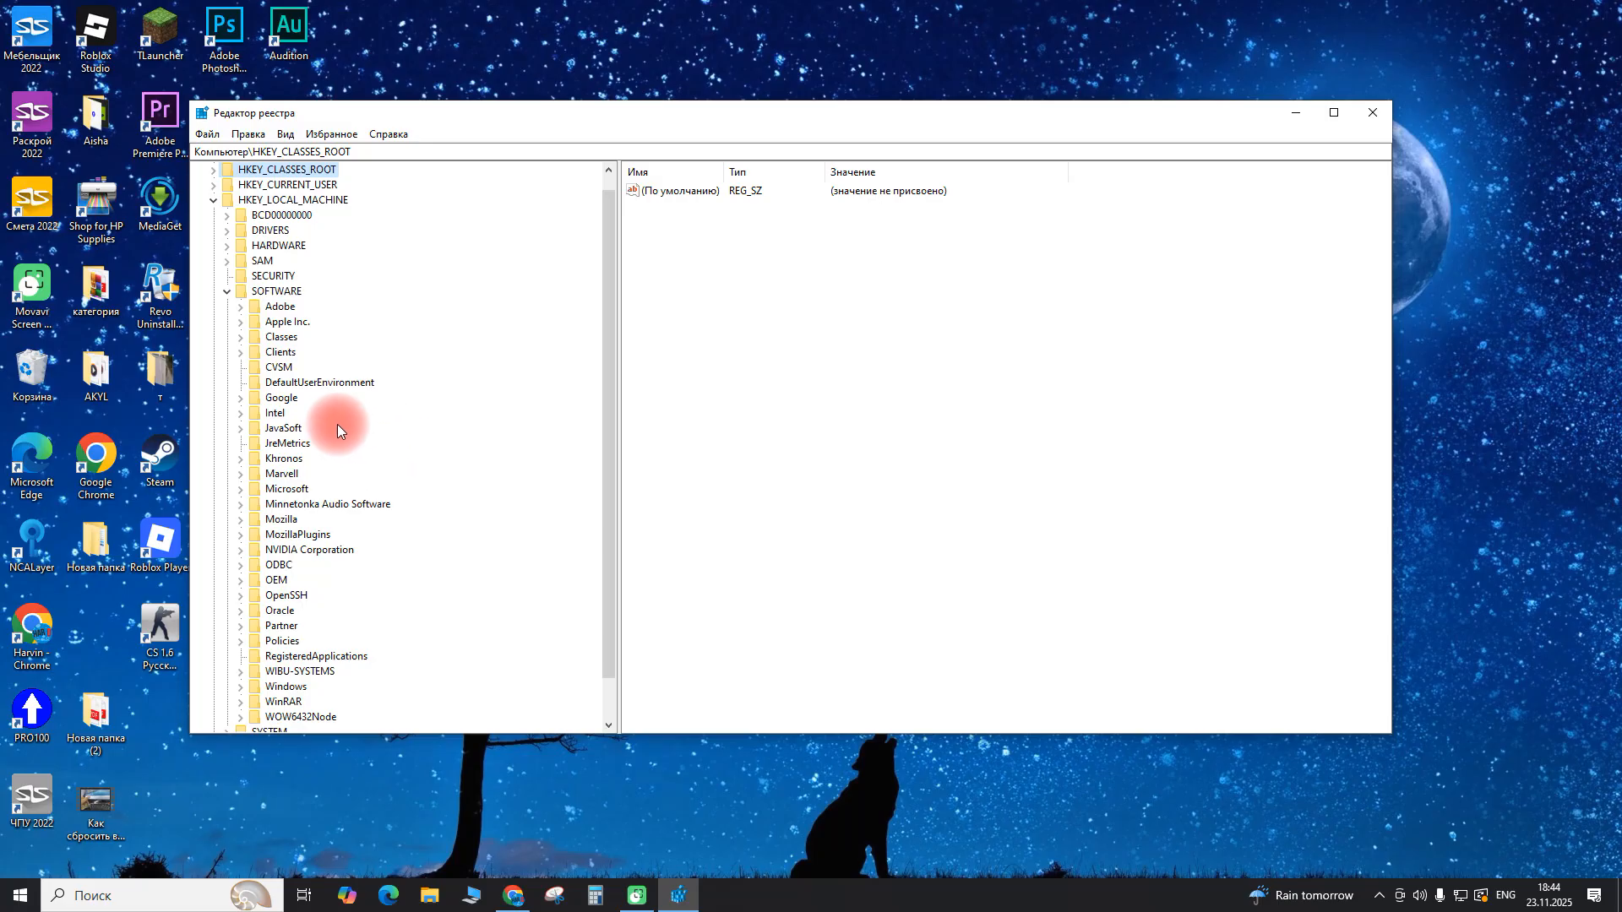
pyautogui.scroll(-1, 287, 468)
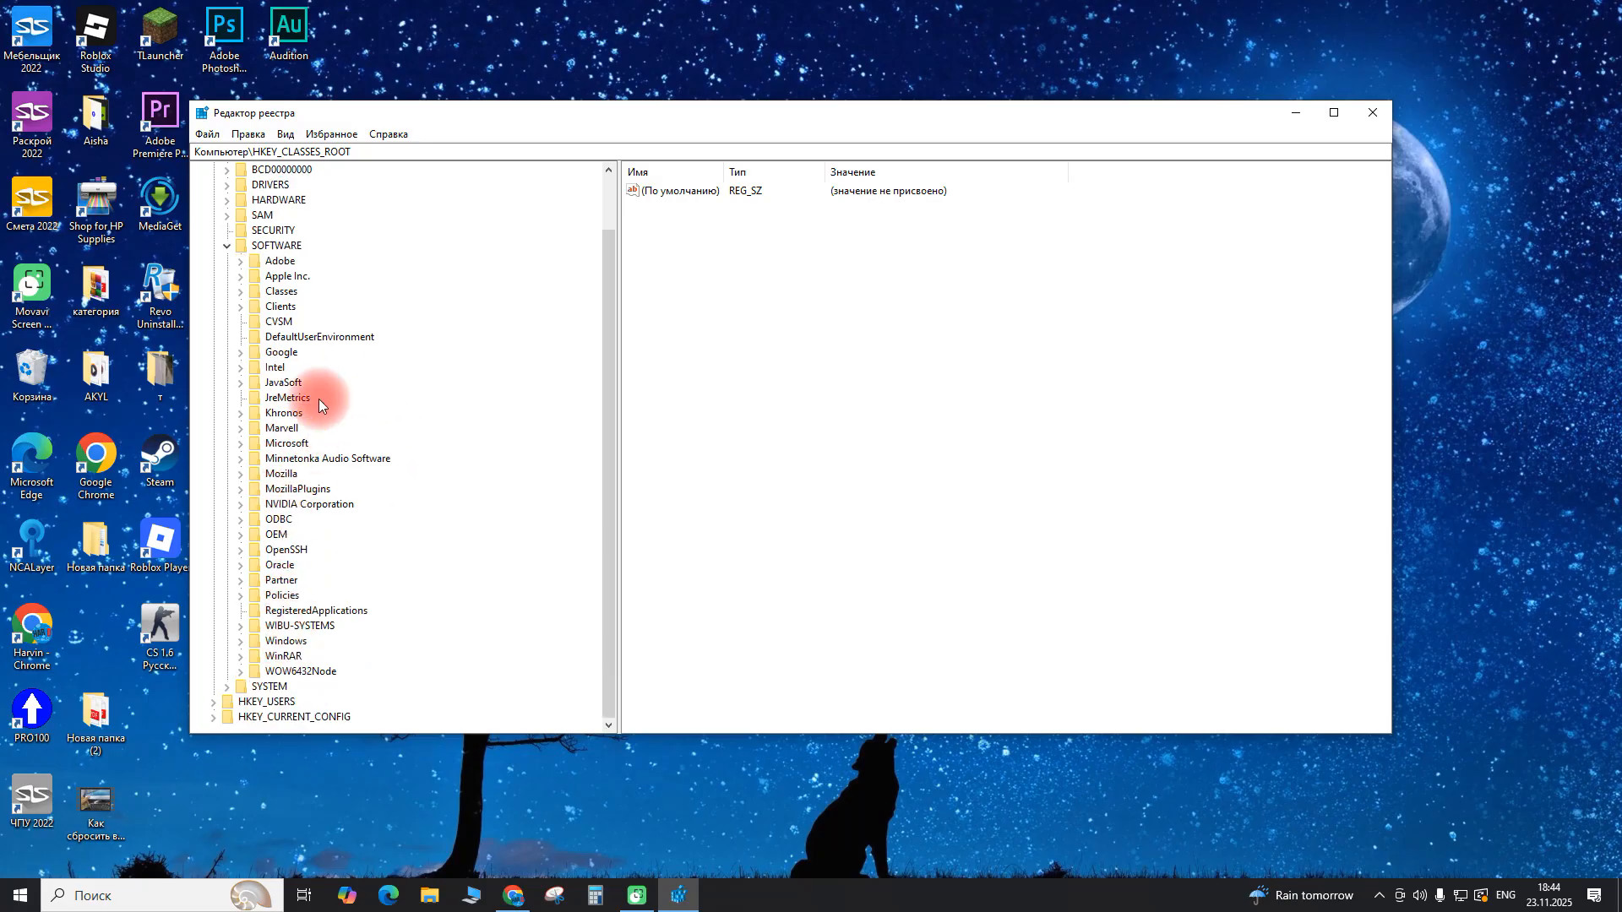
pyautogui.click(230, 245)
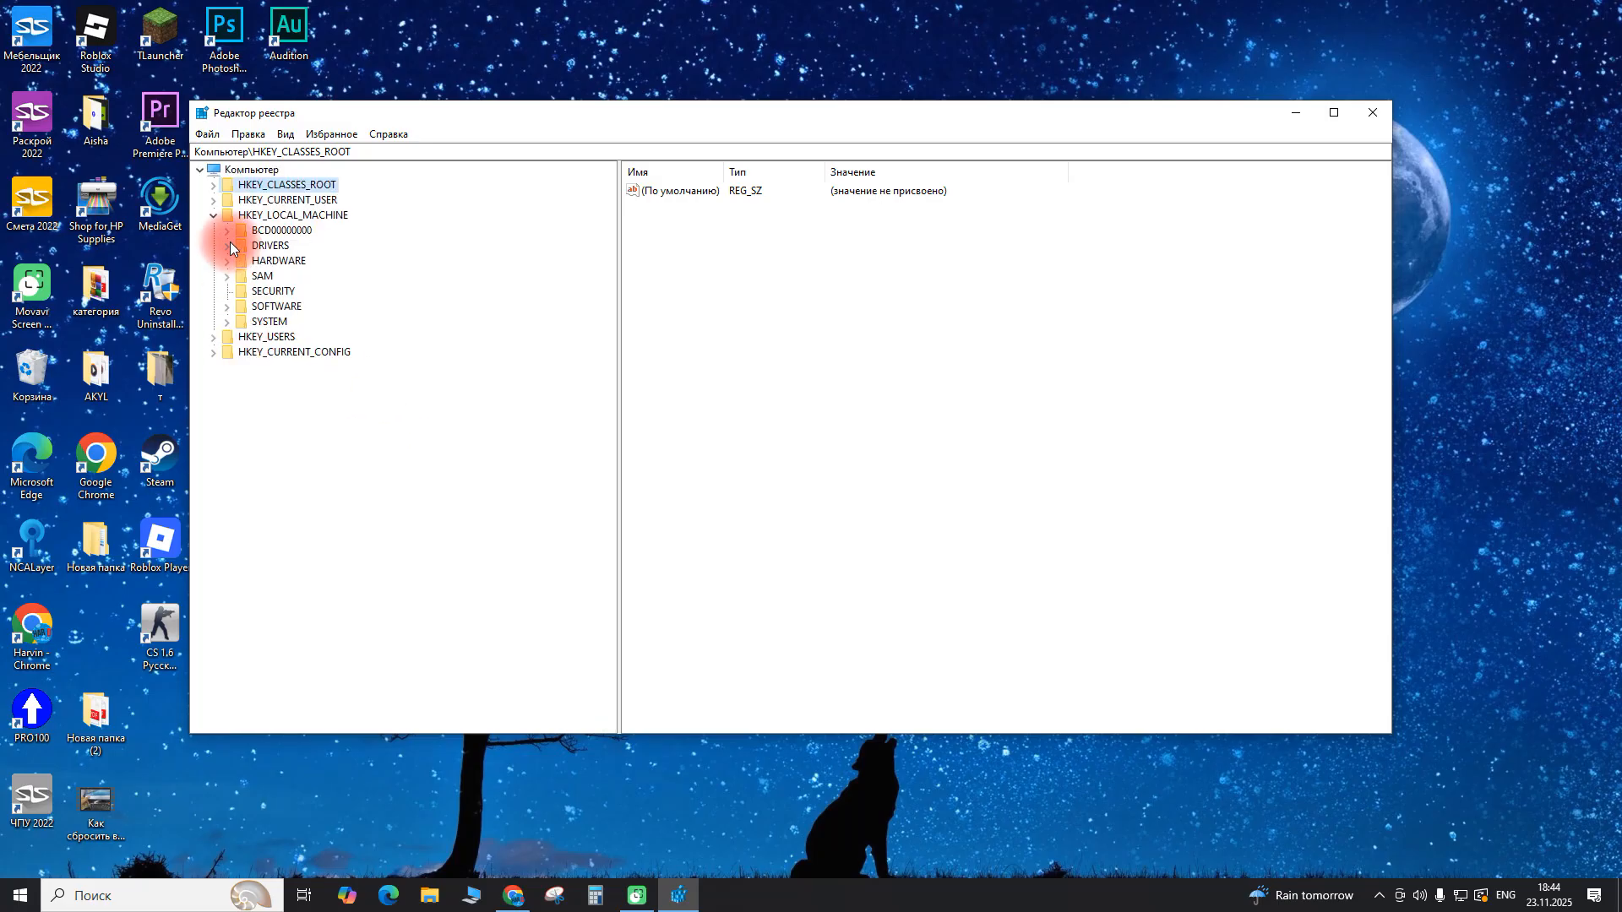
pyautogui.click(212, 218)
pyautogui.click(214, 230)
pyautogui.click(214, 229)
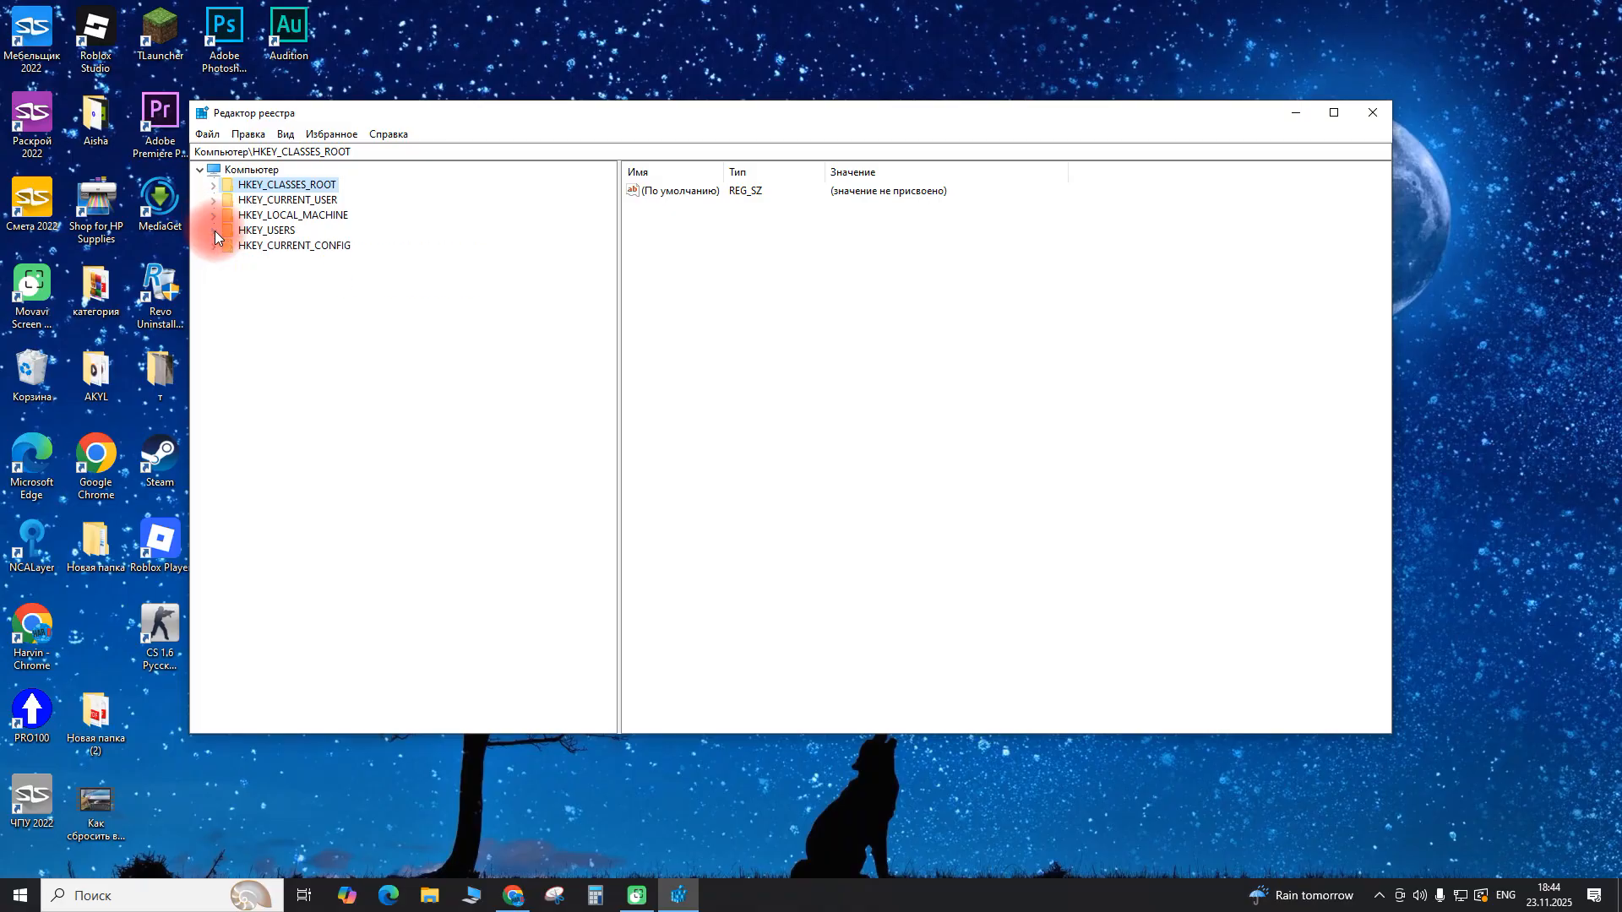
# Inspect the Fonts key under HKEY_CURRENT_CONFIG\Software, collapse that branch, and close Registry Editor.
pyautogui.click(215, 245)
pyautogui.click(226, 262)
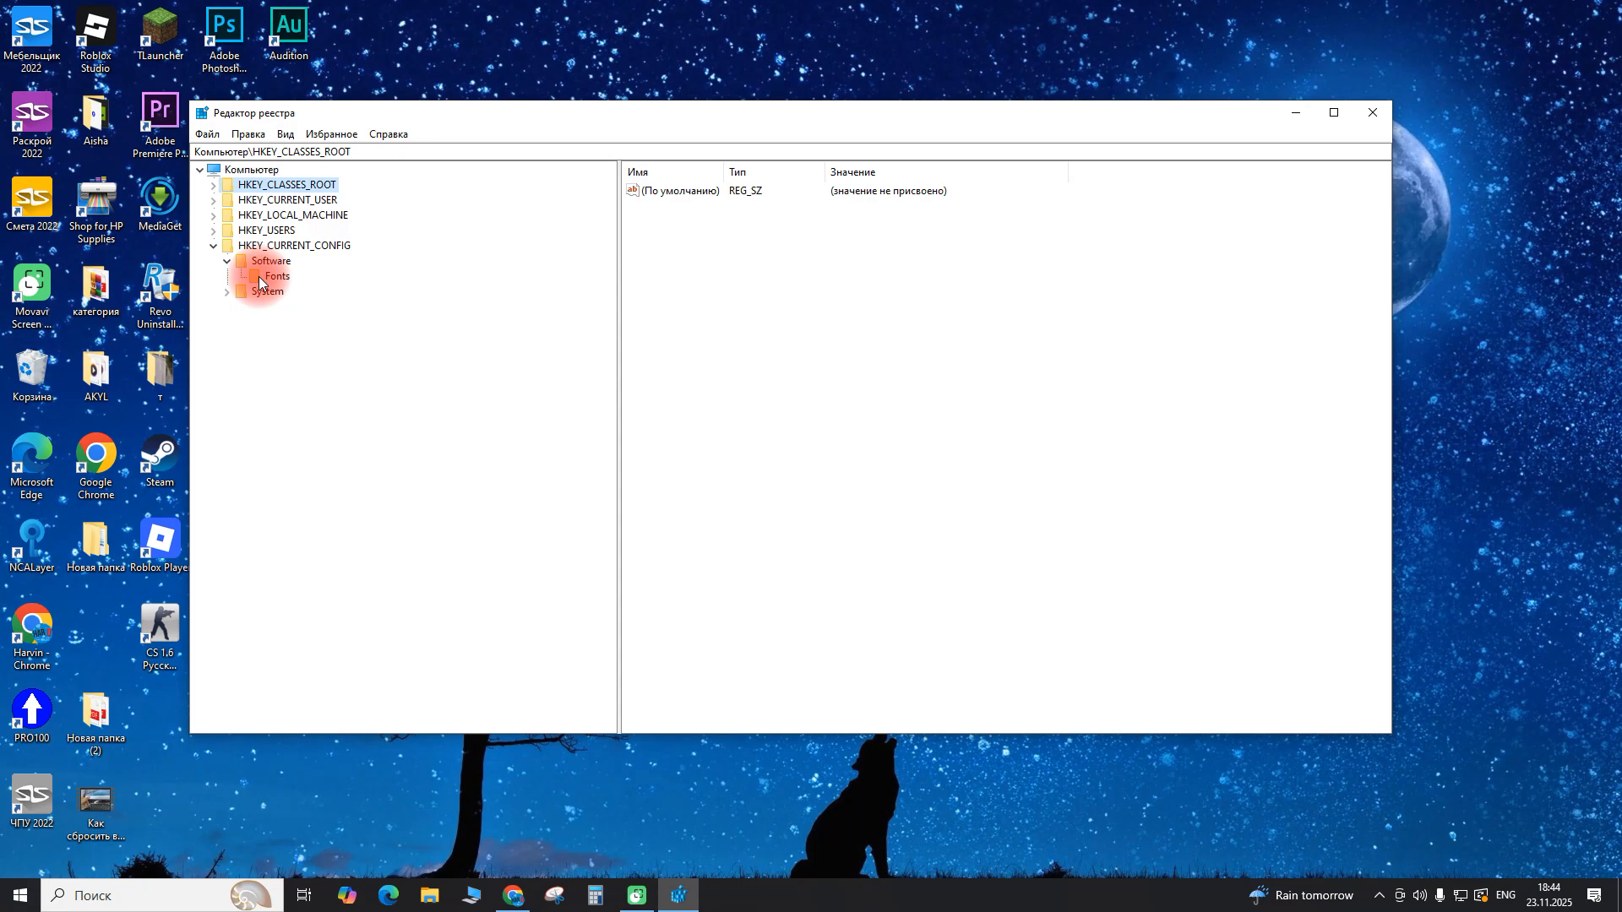
pyautogui.click(270, 277)
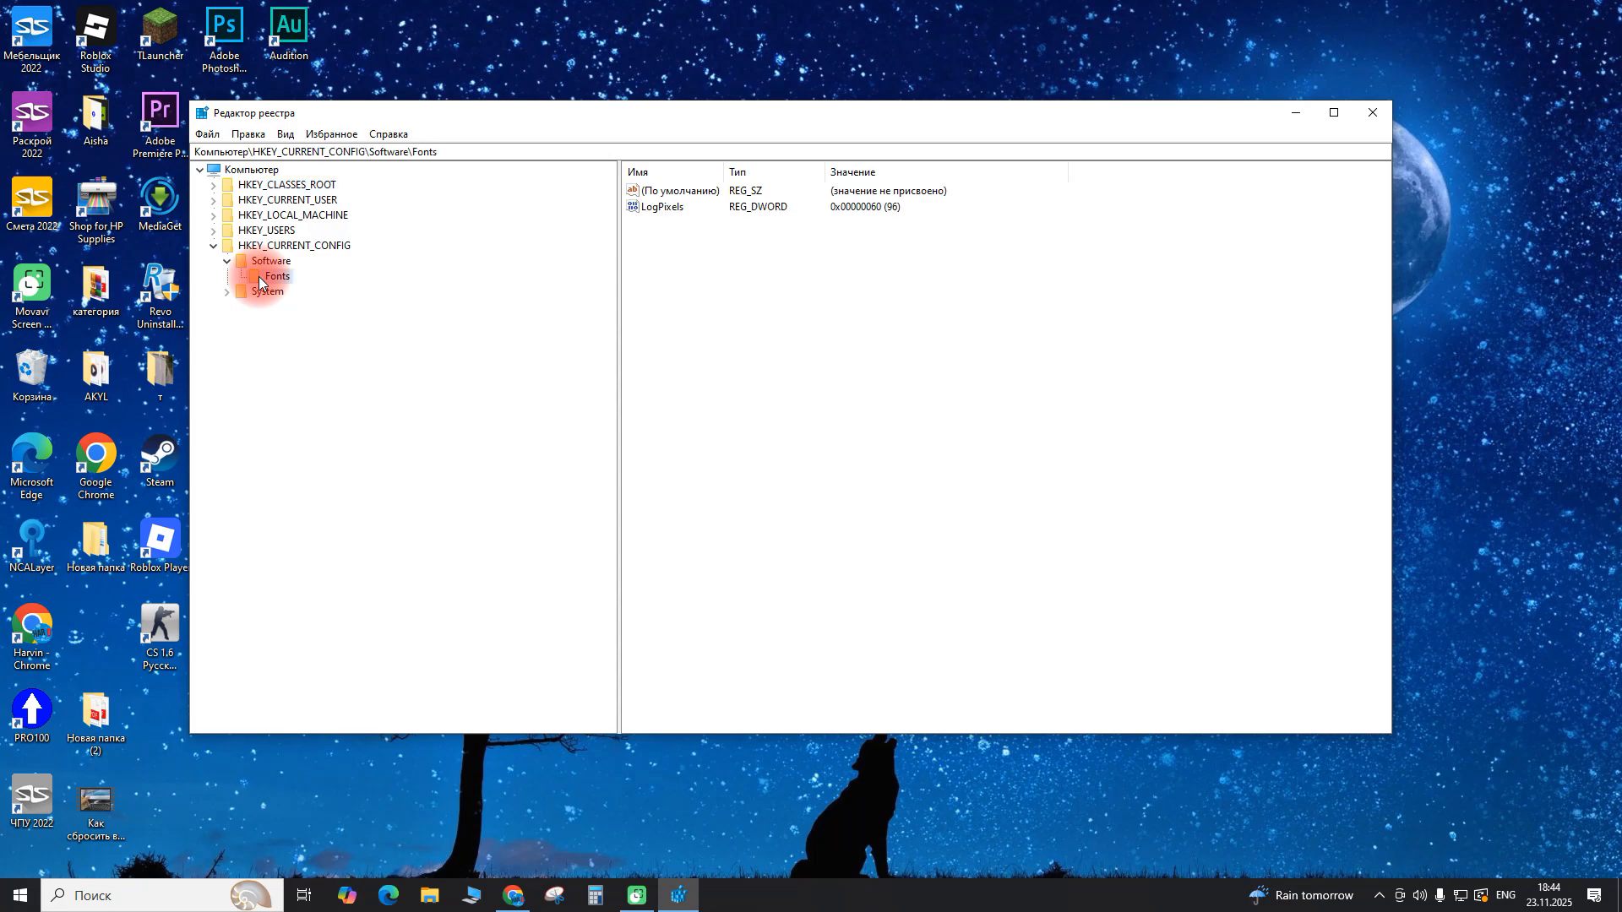
pyautogui.click(270, 187)
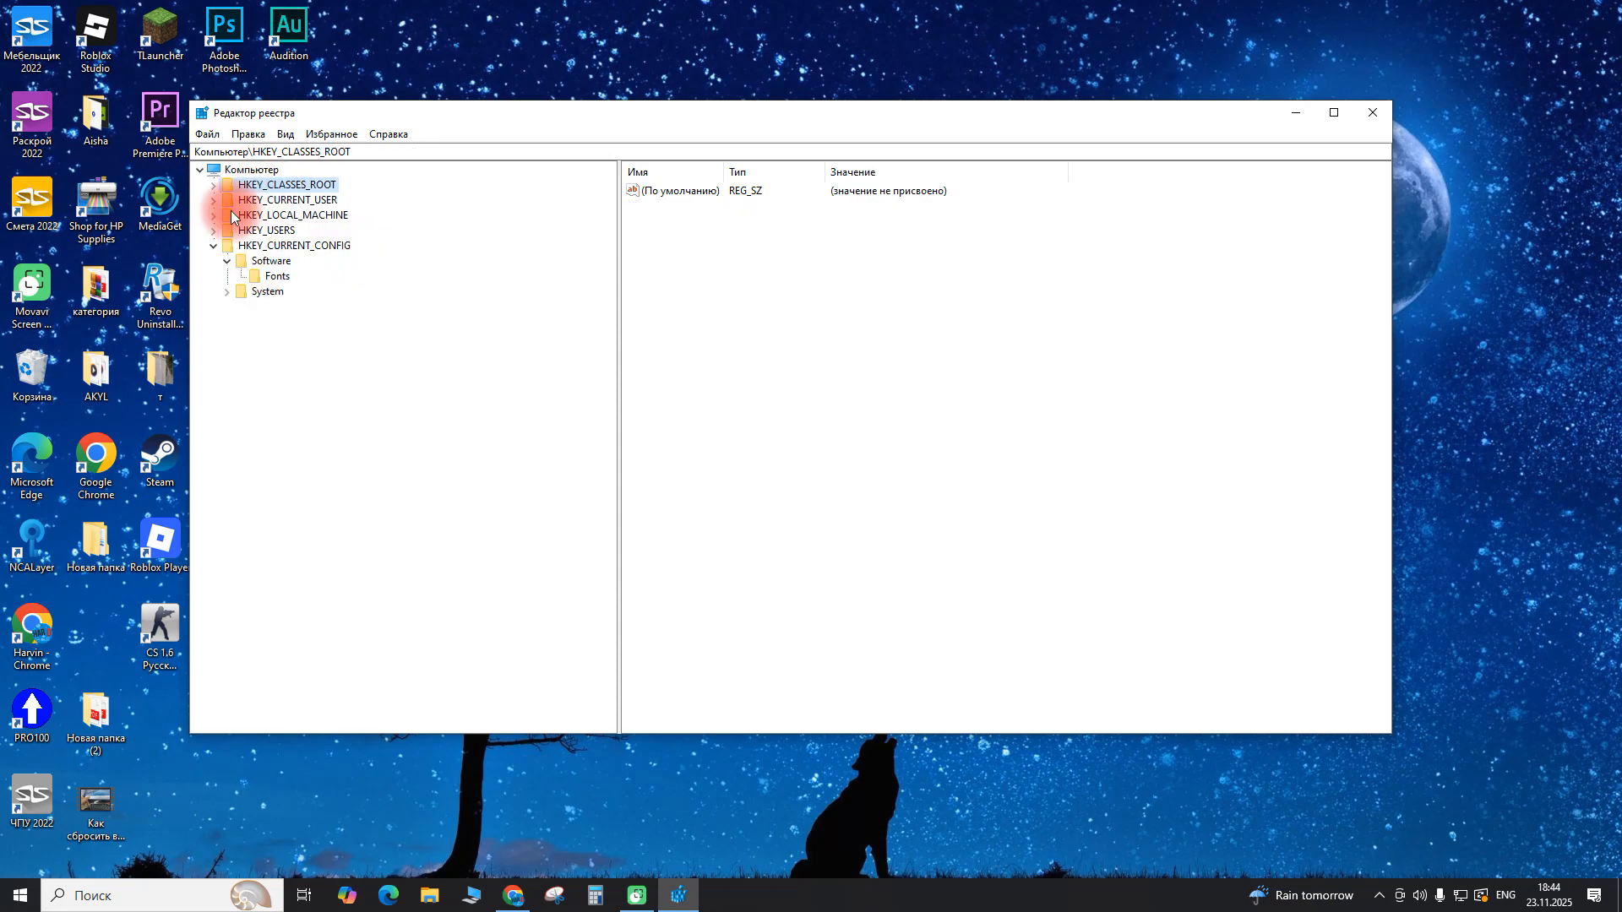
pyautogui.click(213, 246)
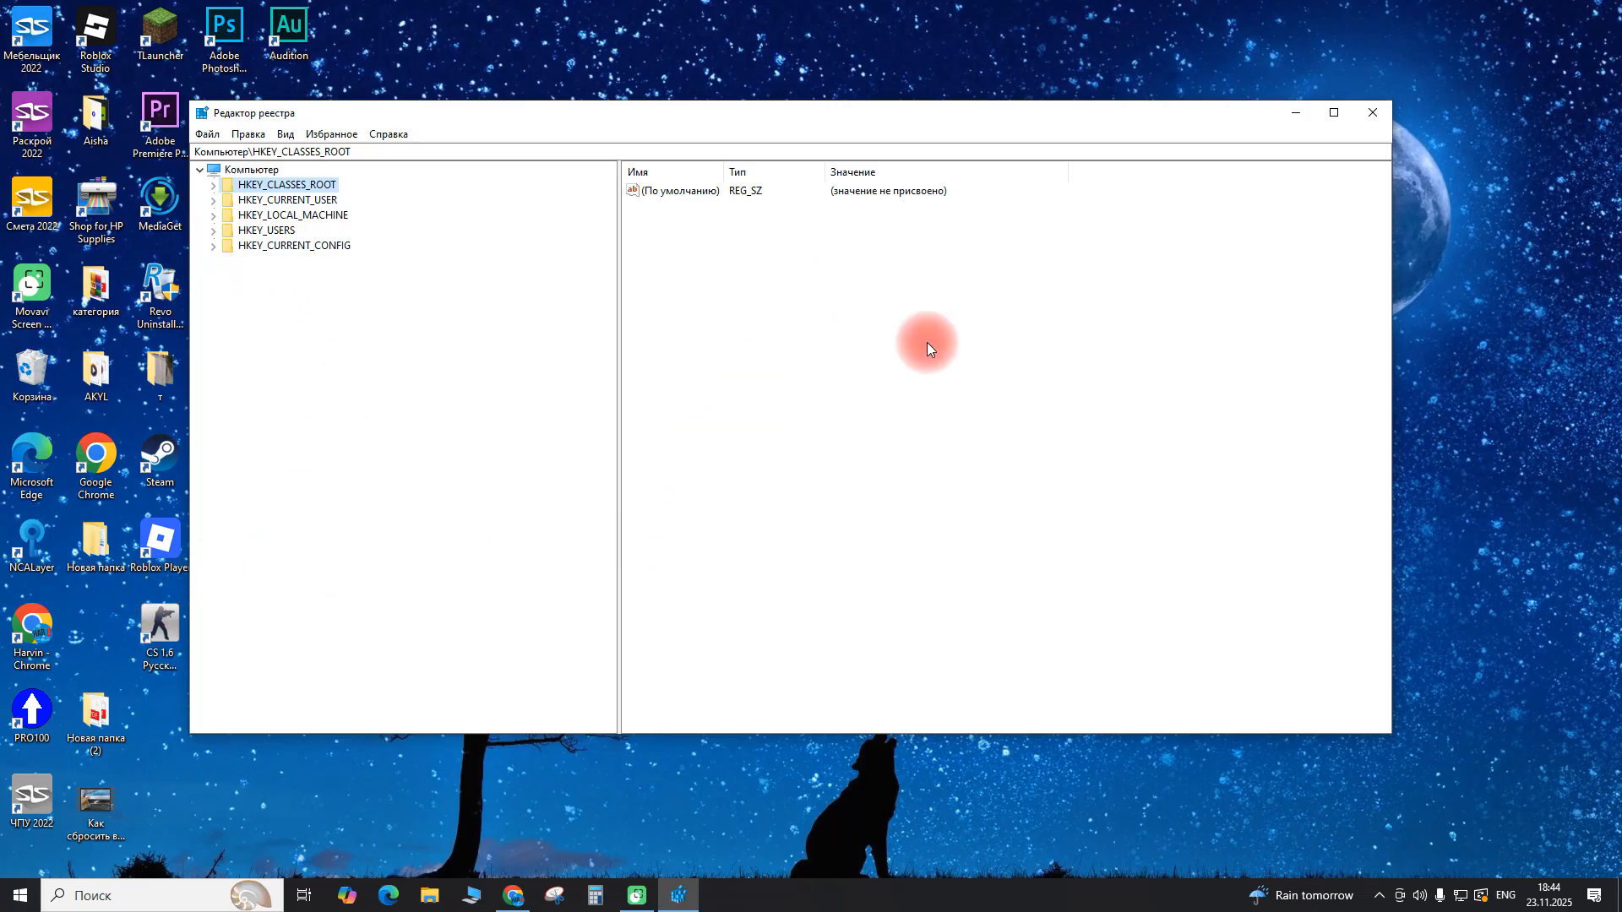
pyautogui.click(1372, 112)
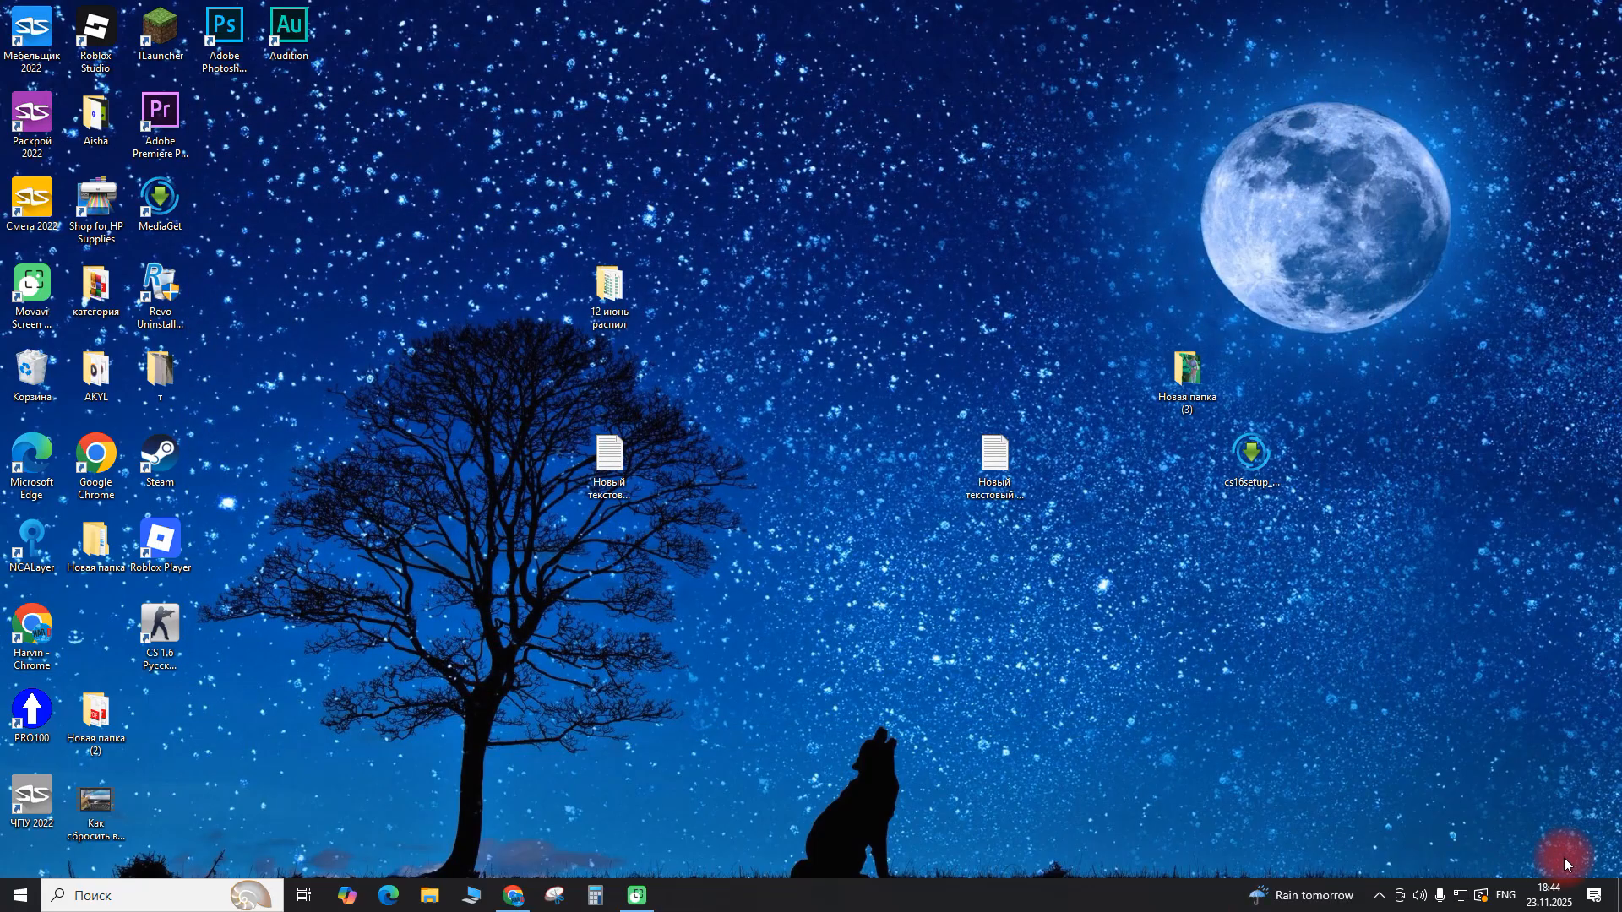